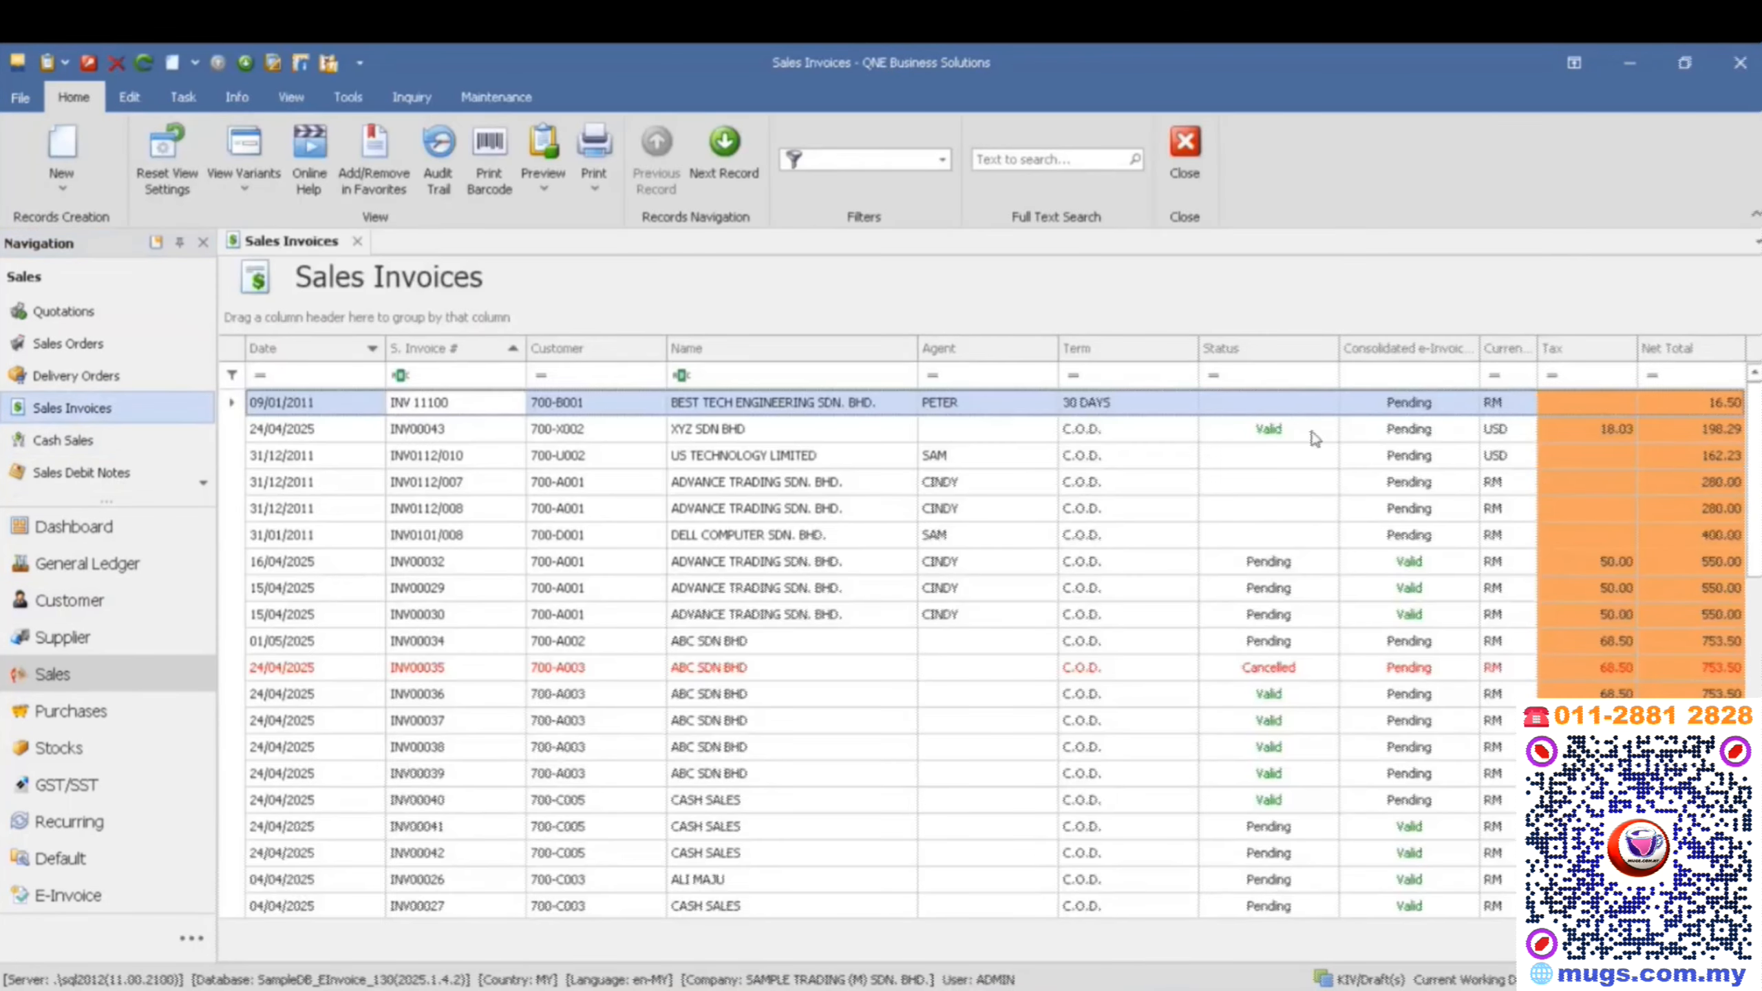
- Open the XYZ SDN BHD sales invoice marked Valid and bring up the list of sales invoice report designs
click(1310, 430)
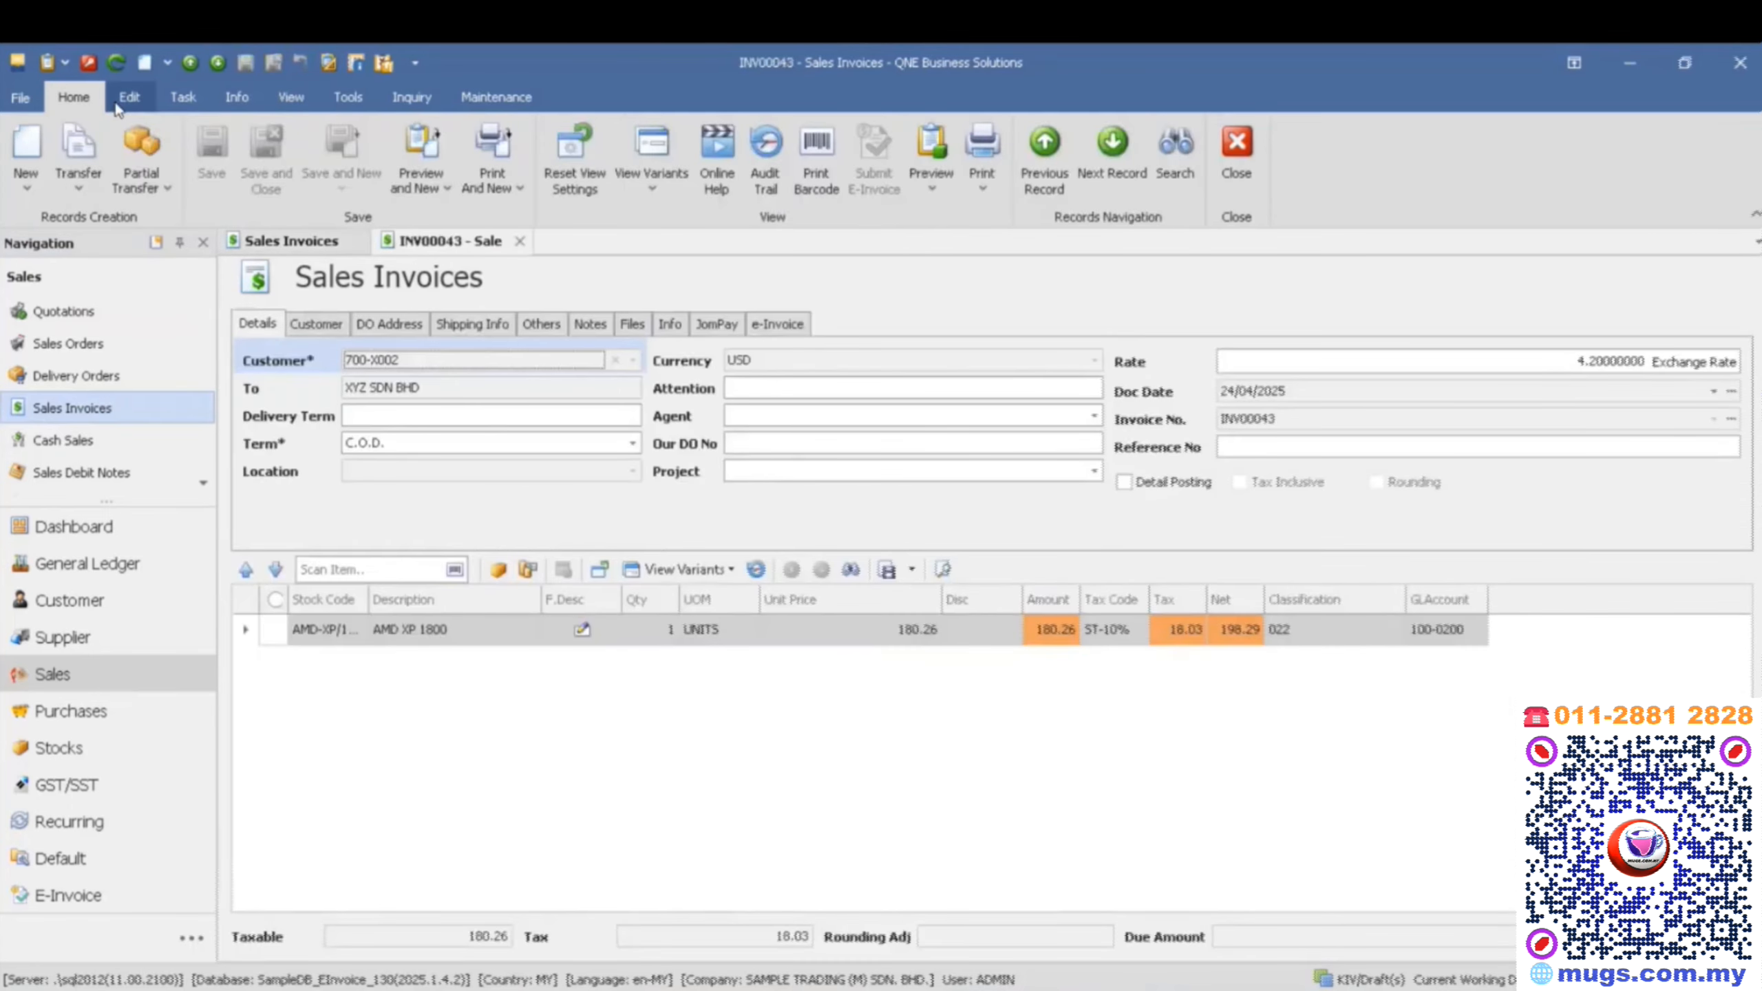
click(182, 97)
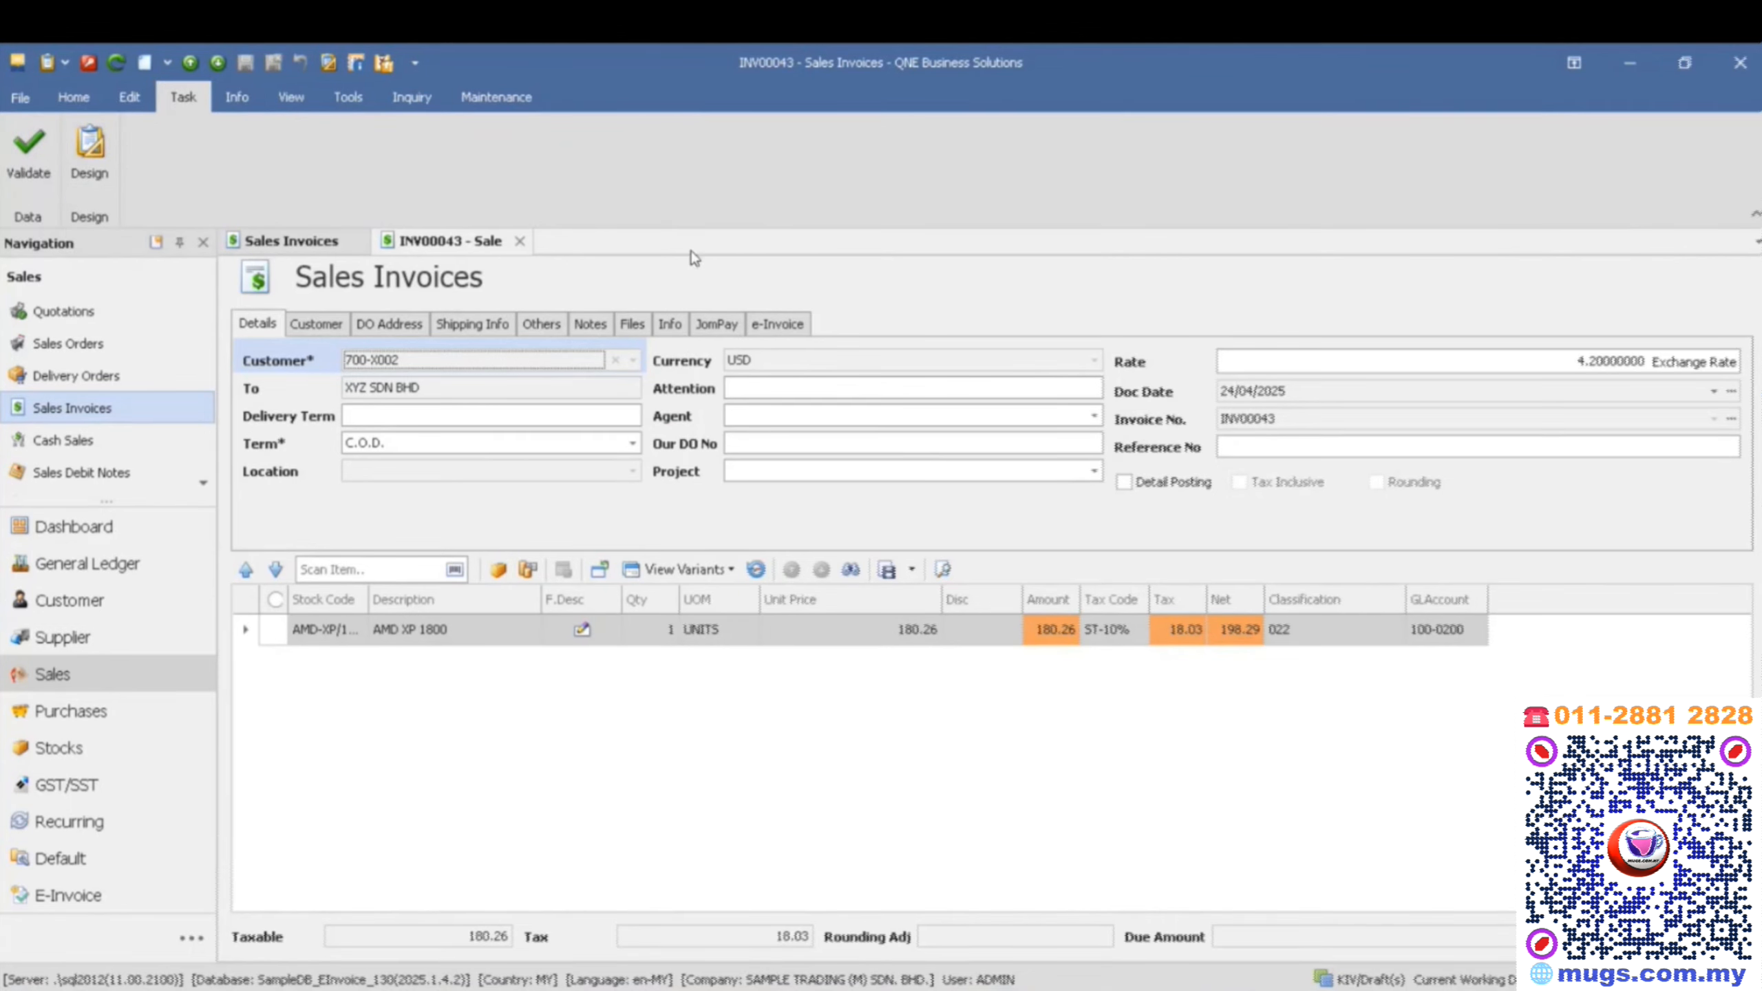
click(94, 163)
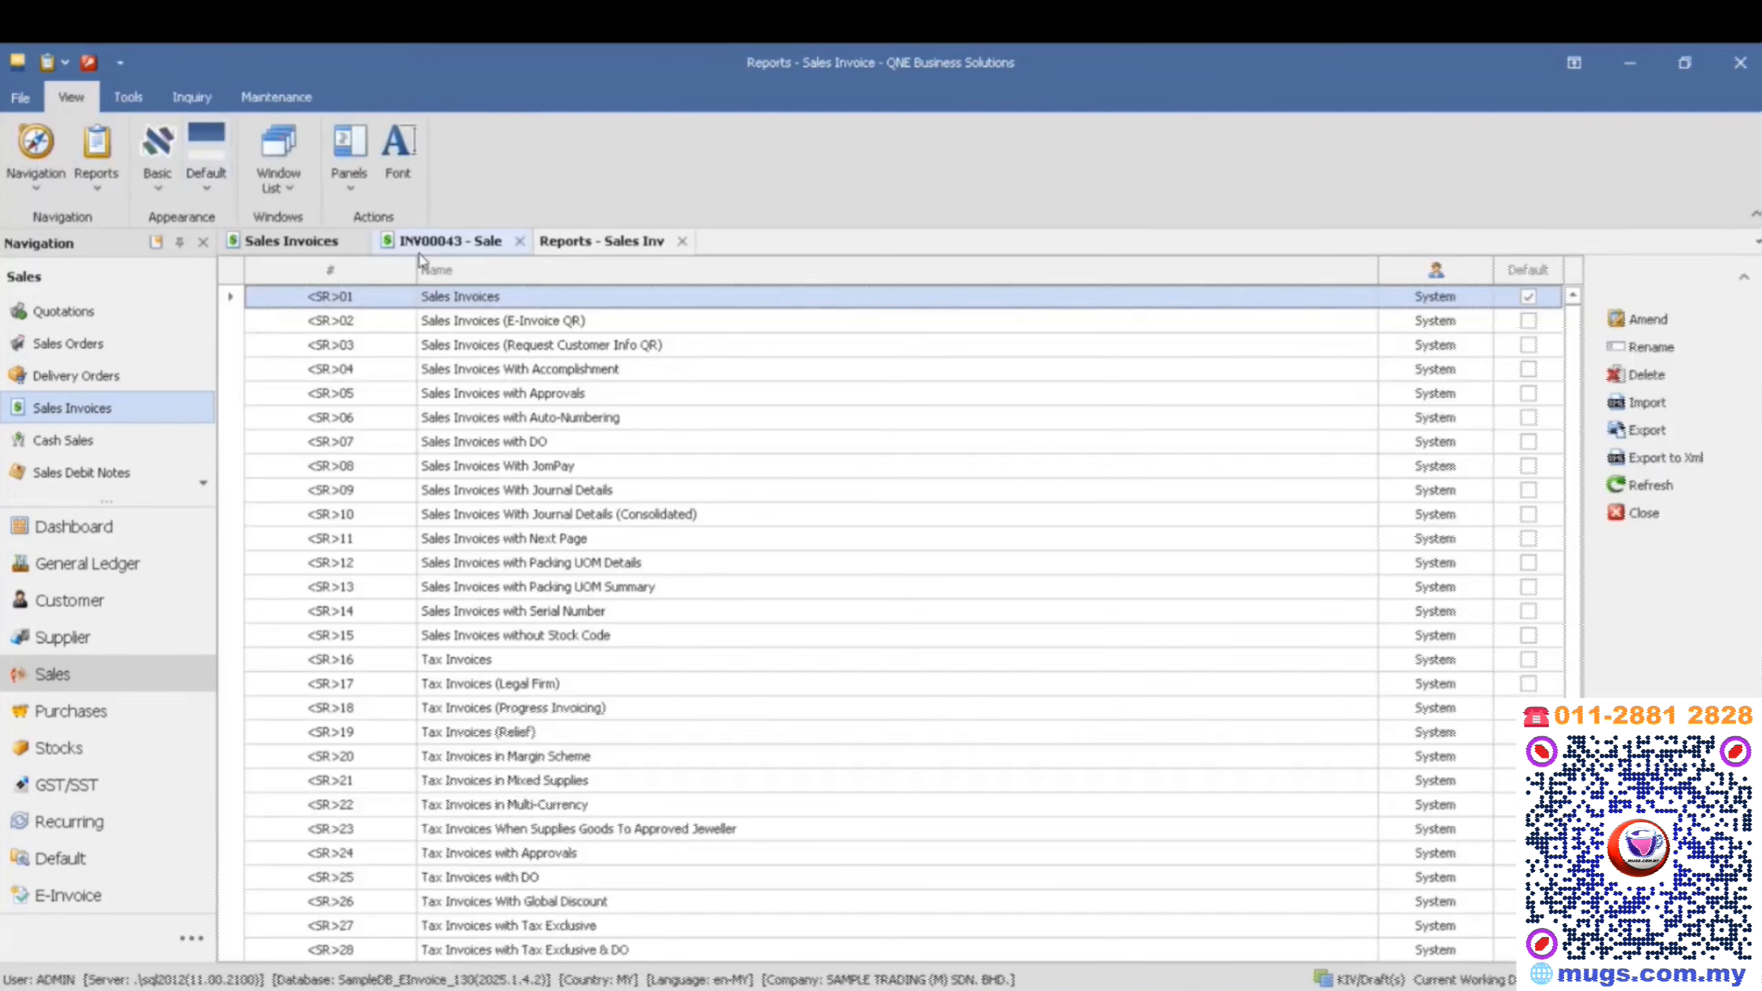
scroll(437, 486, down, 4)
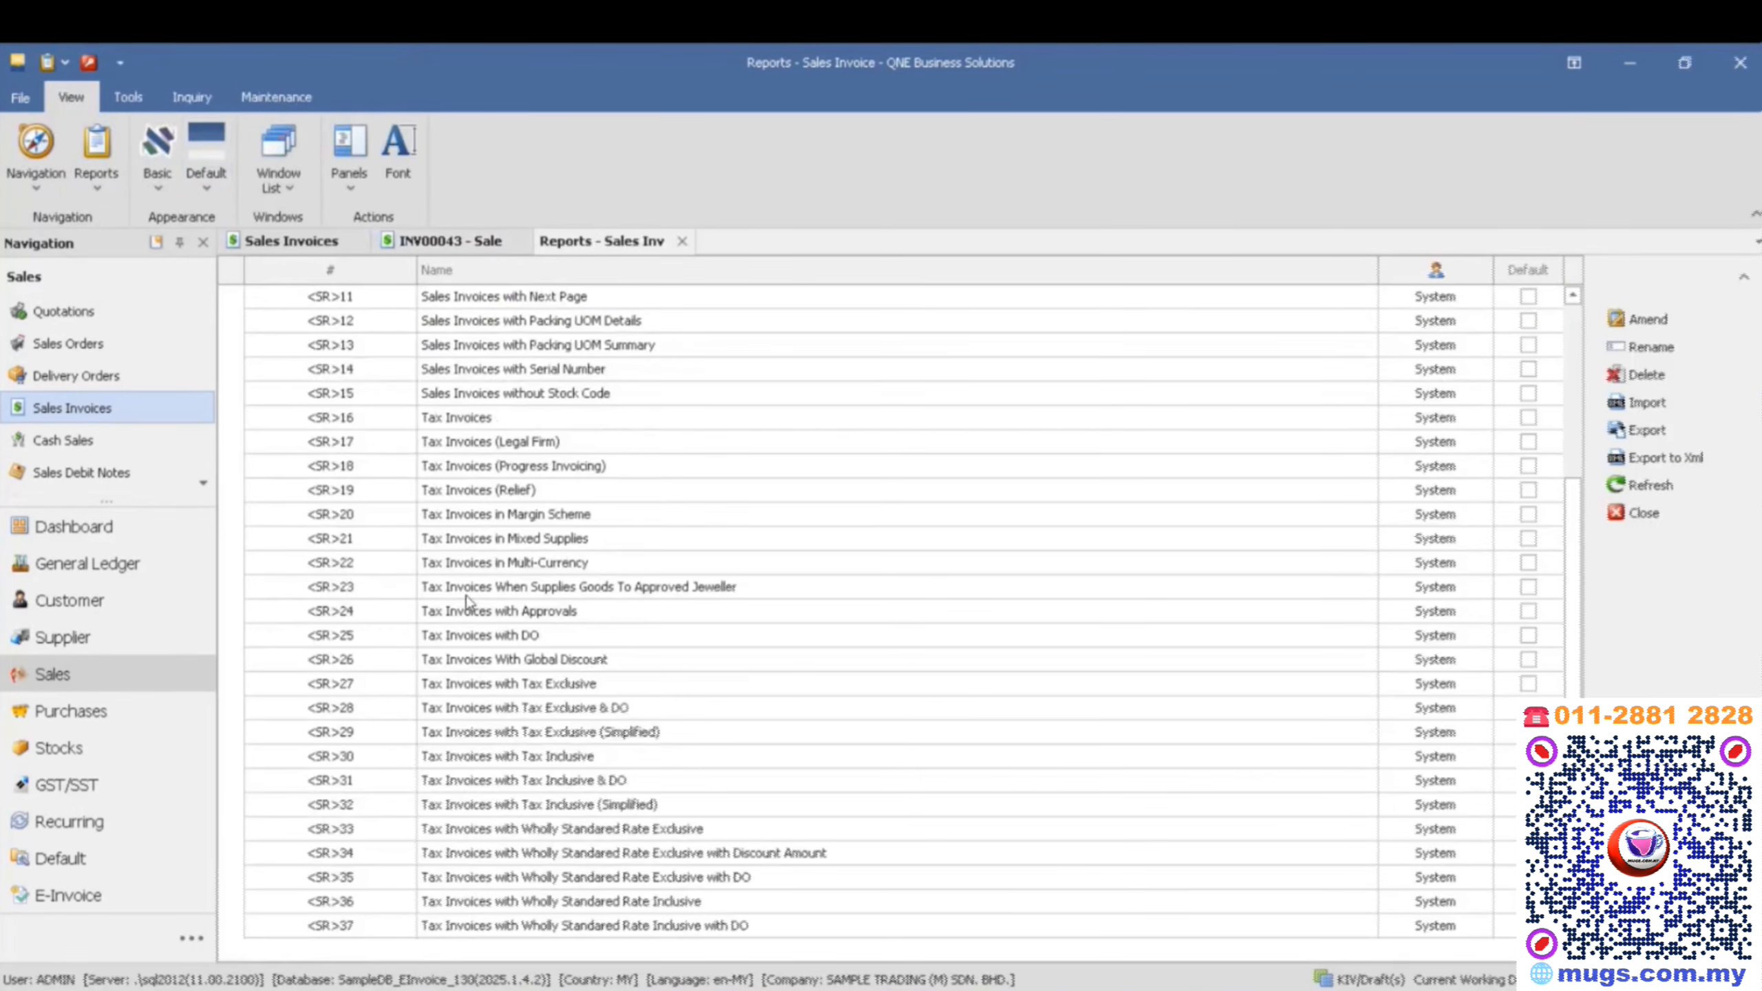
scroll(472, 874, up, 4)
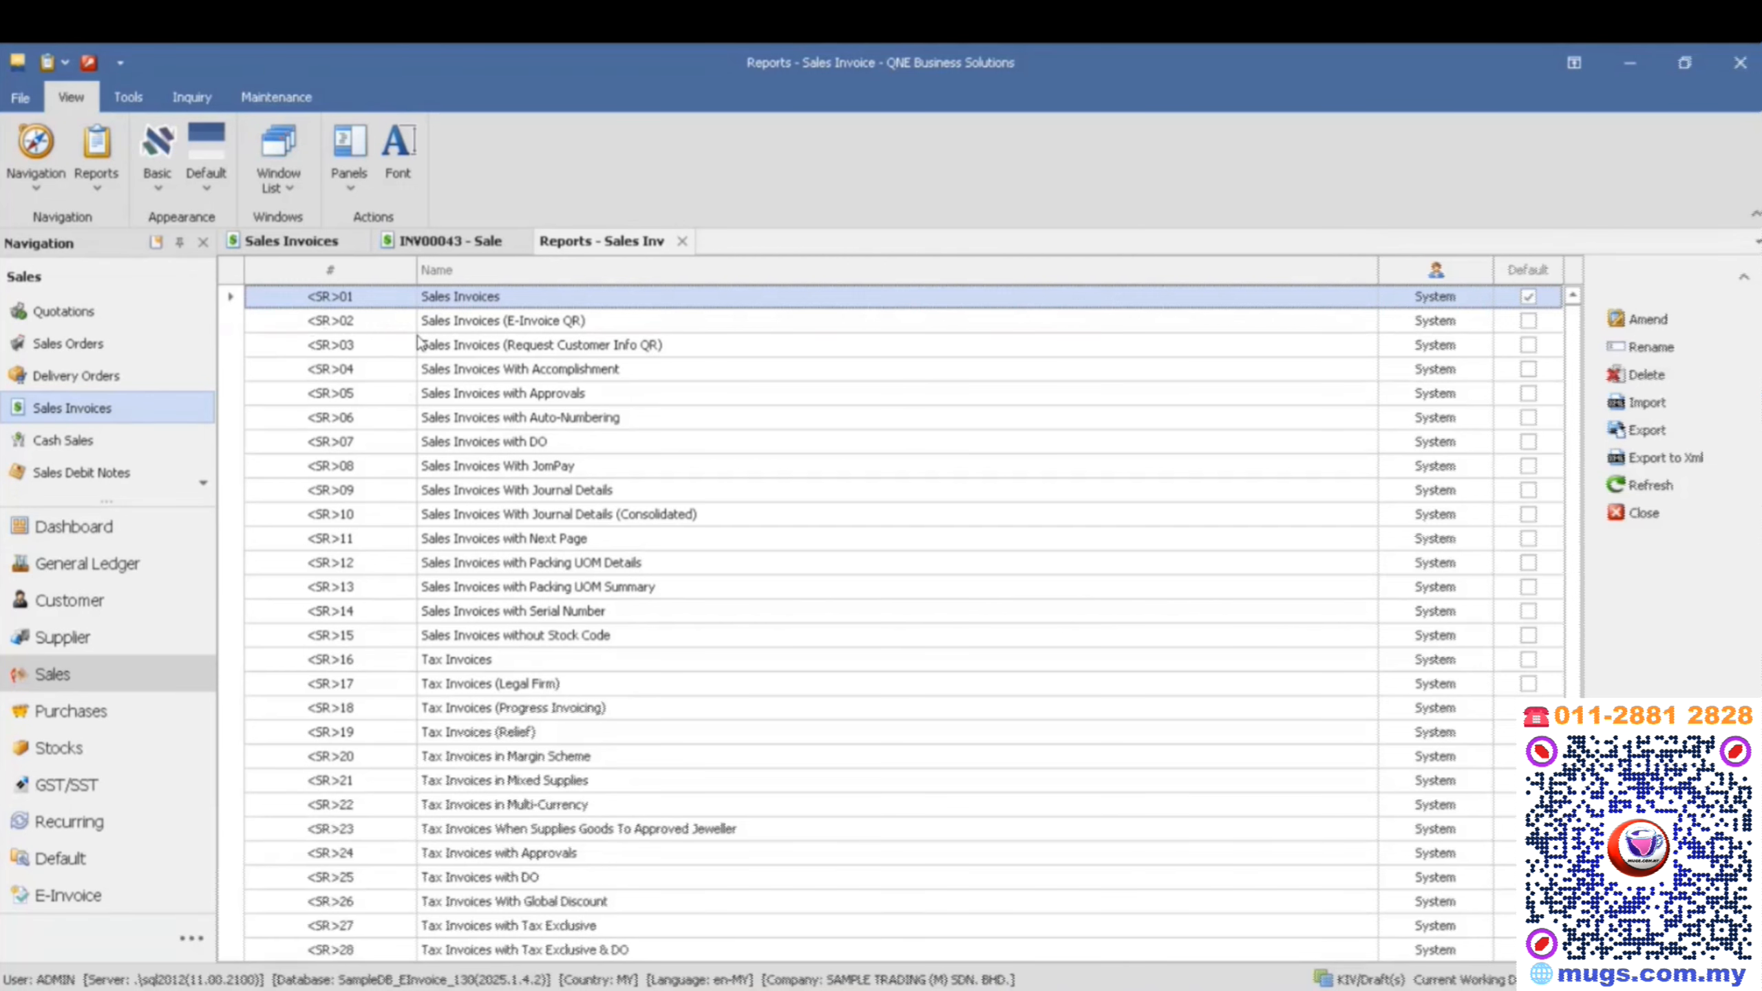
- Create a user report from the system format Sales Invoices (E-Invoice QR), keeping its display name, and return to the report list
click(342, 325)
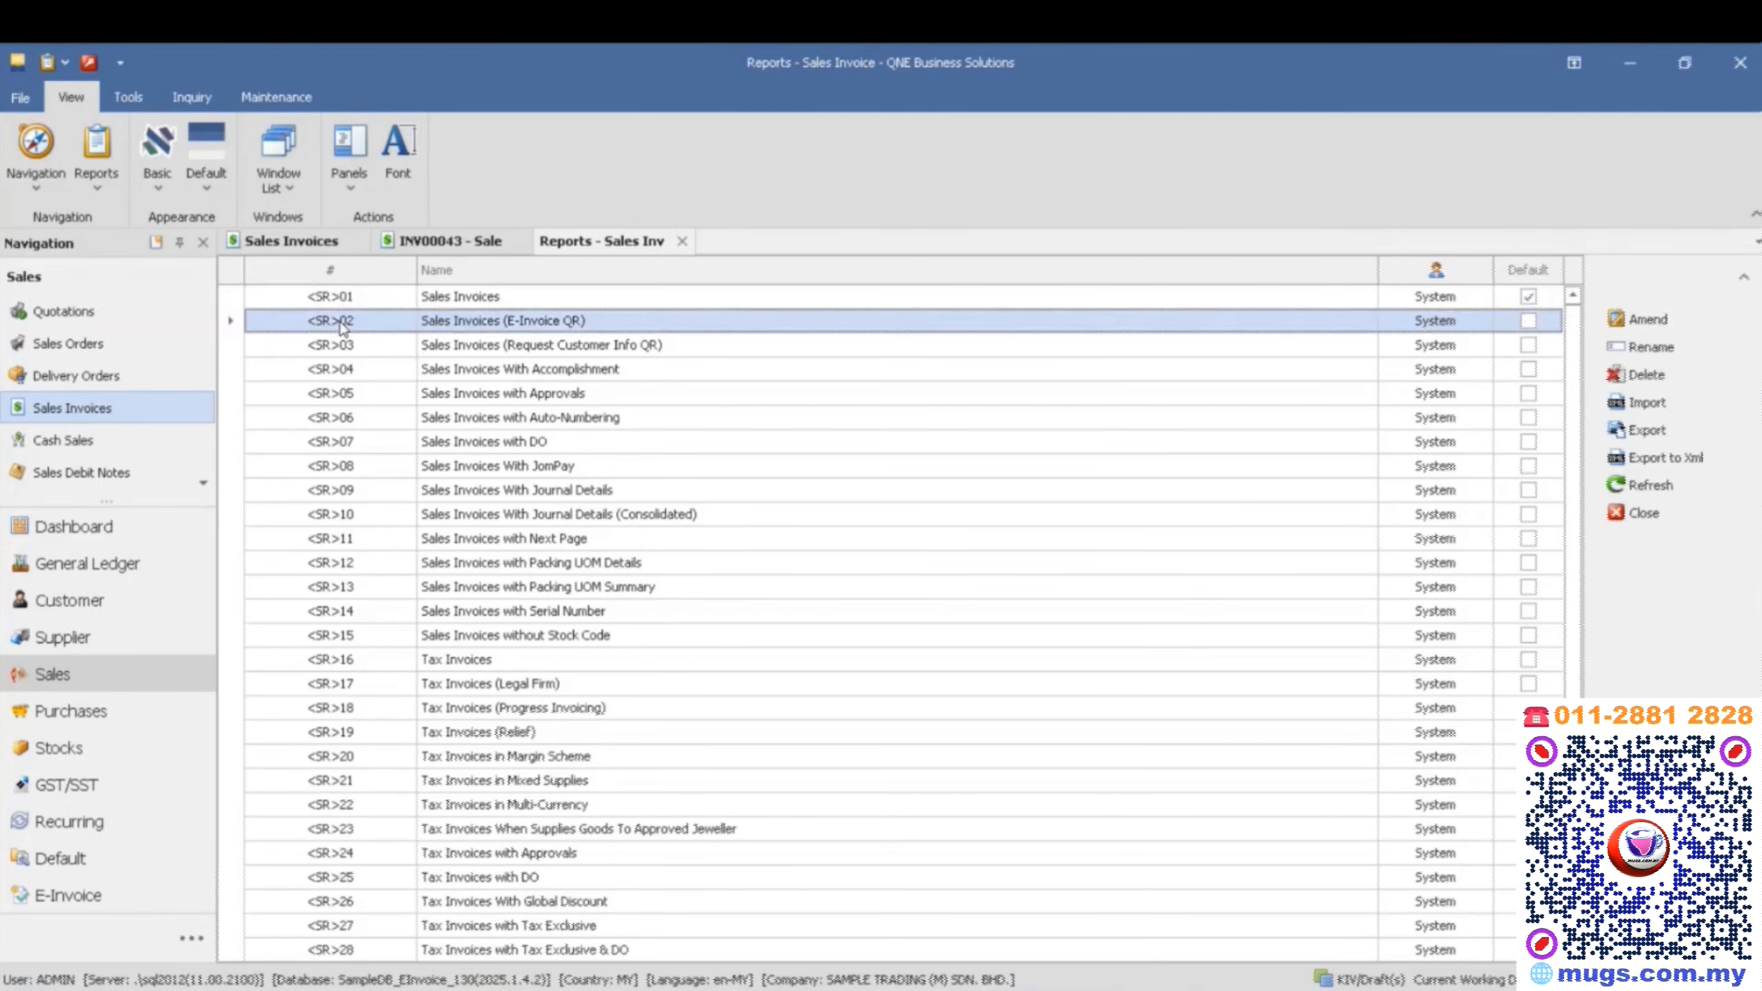
double_click(545, 327)
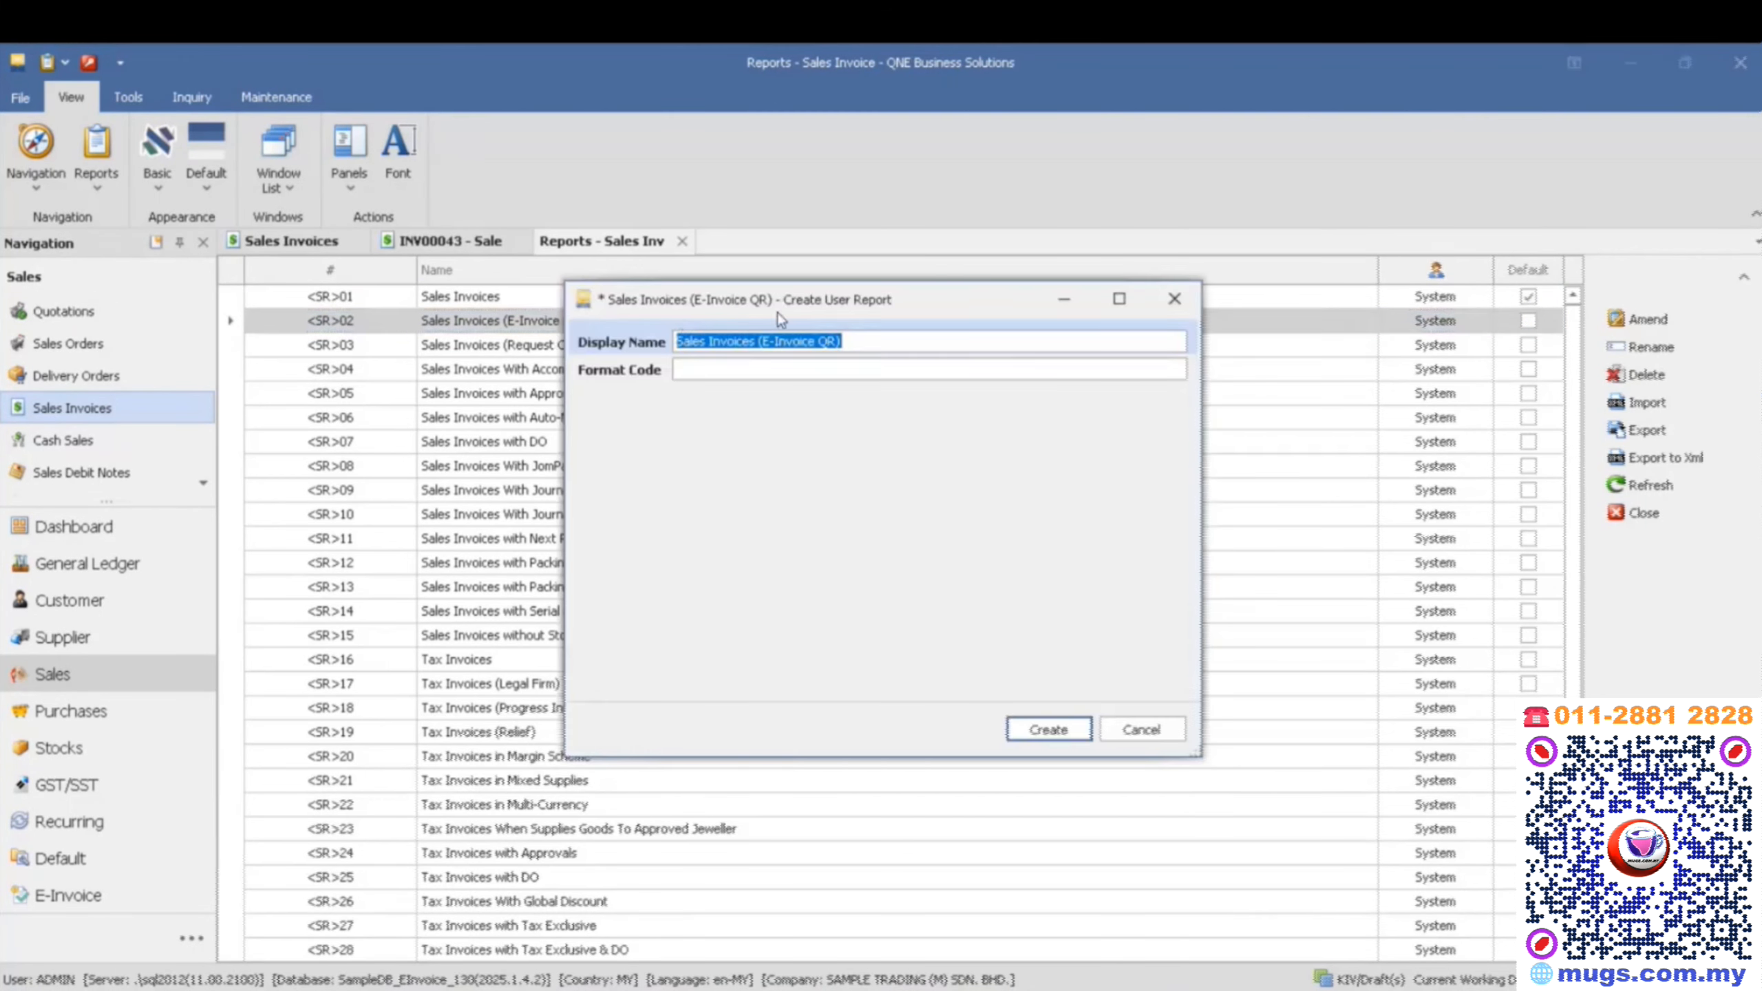
click(1070, 736)
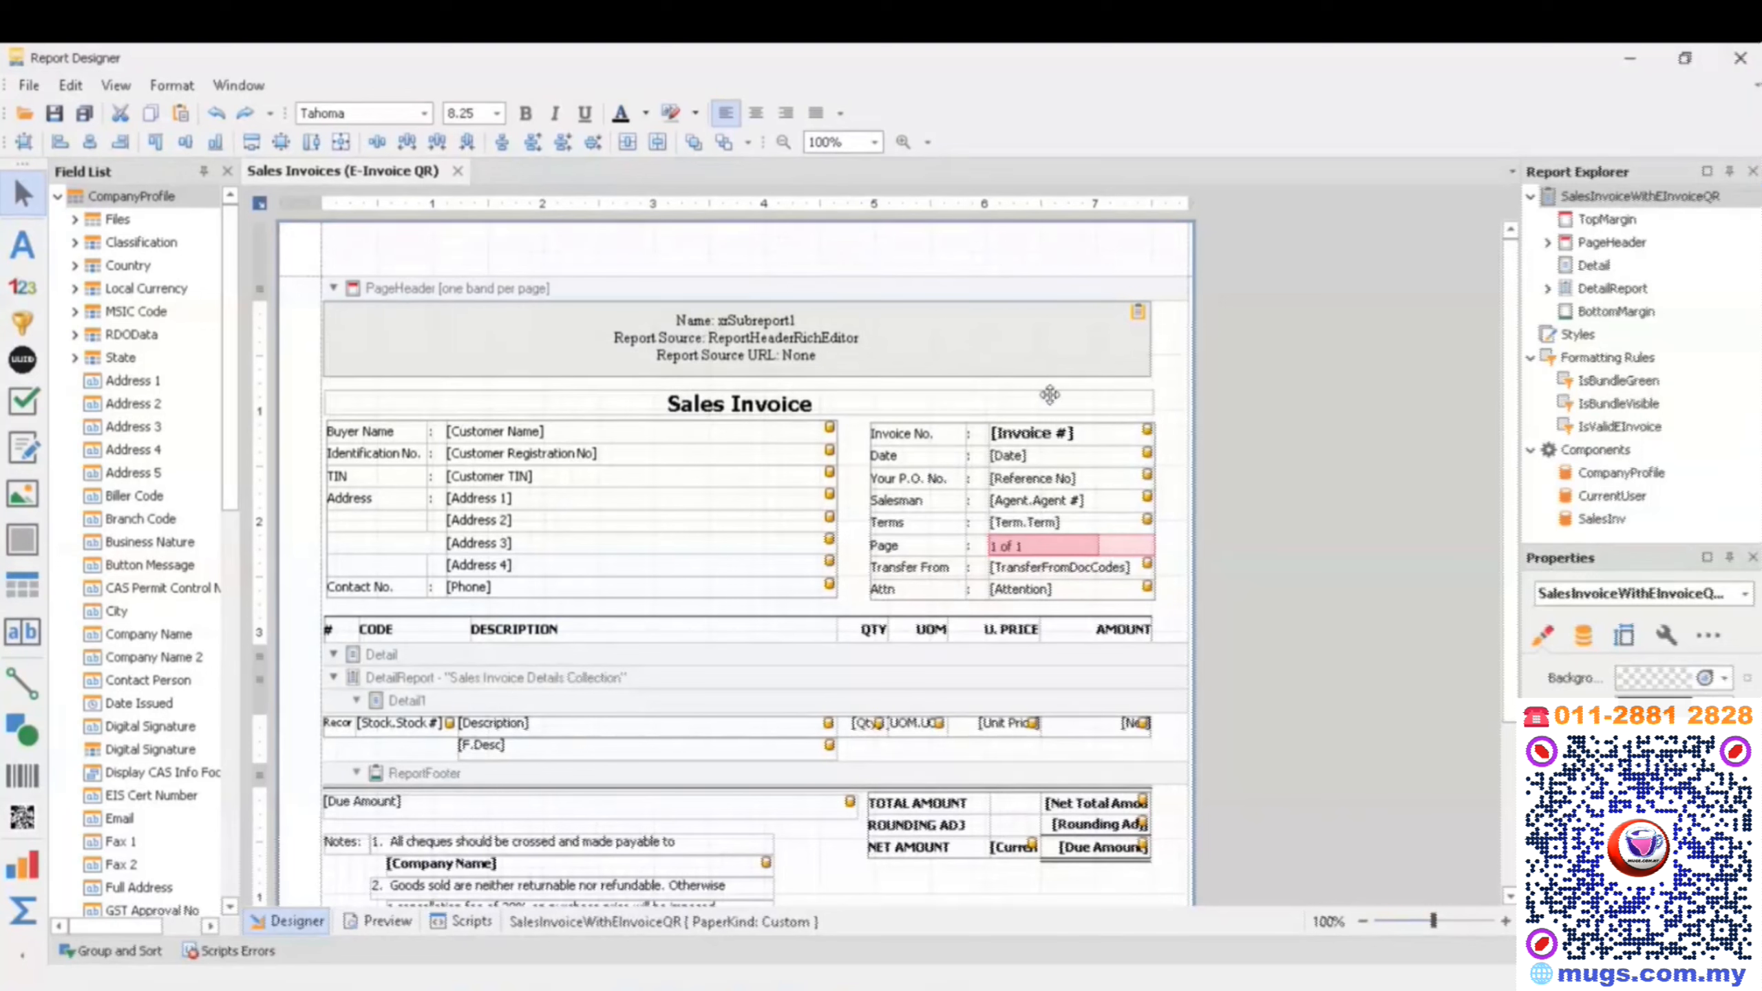
click(1626, 66)
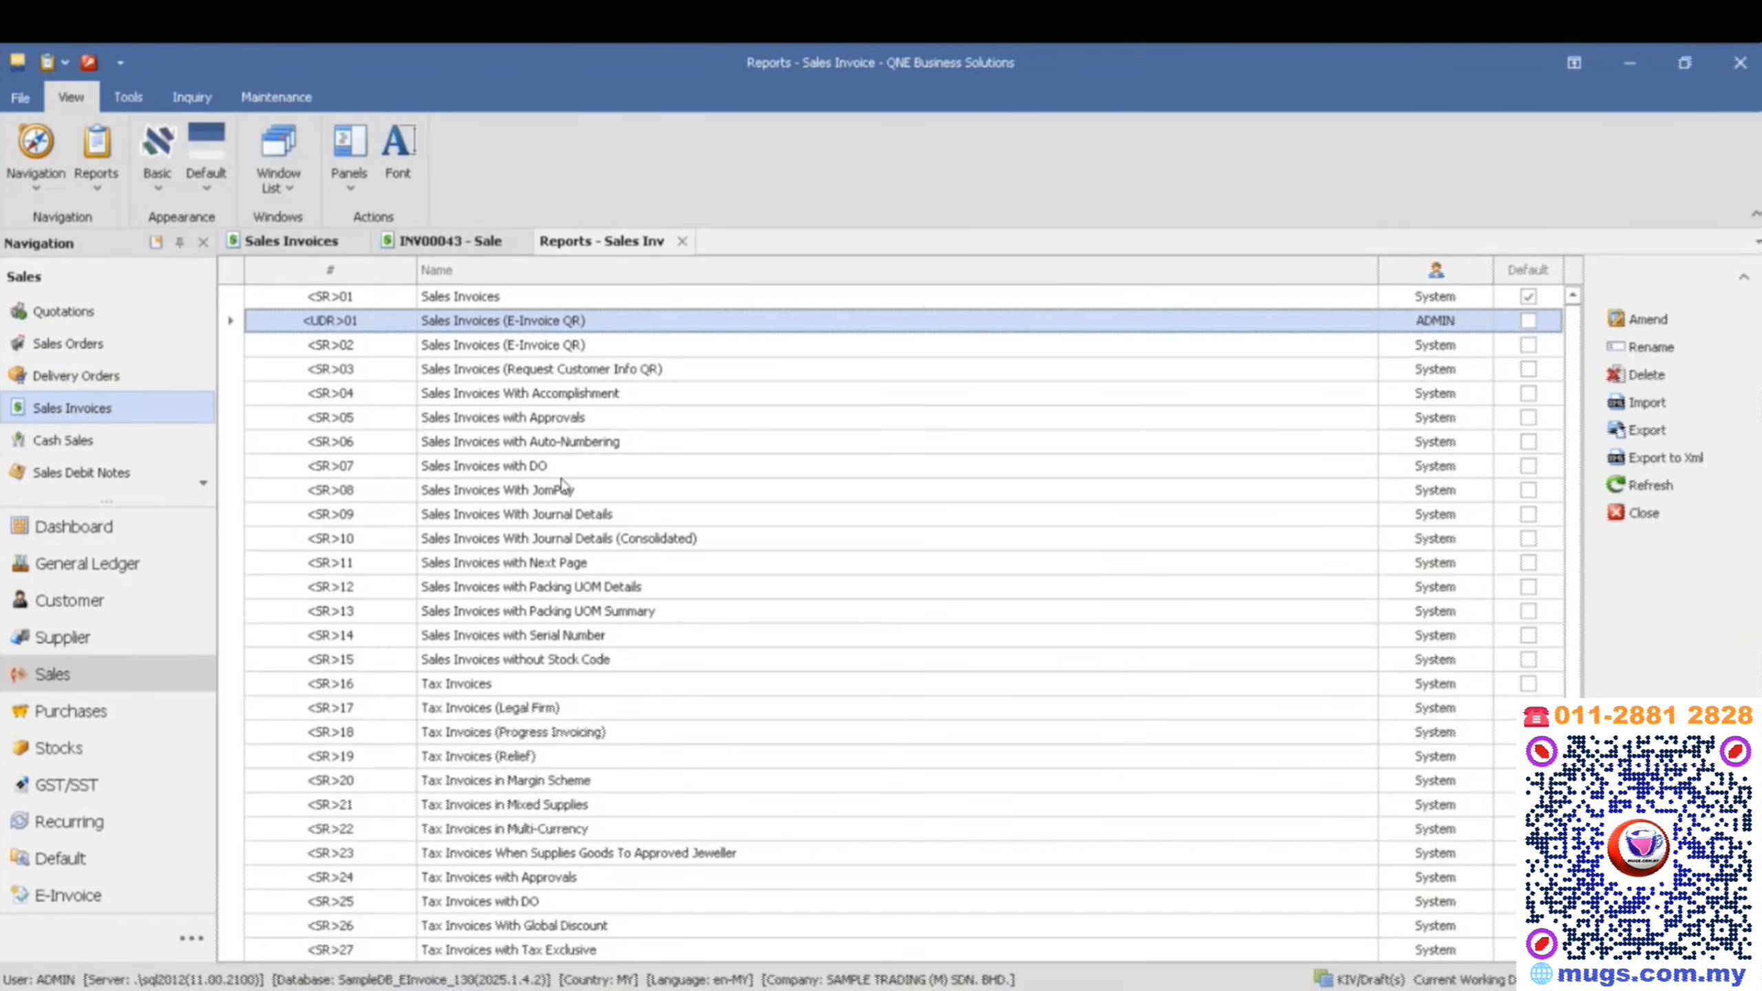
- Create a user report from the default Sales Invoices format with the display name "Sales Invoices EXISTING"
click(509, 304)
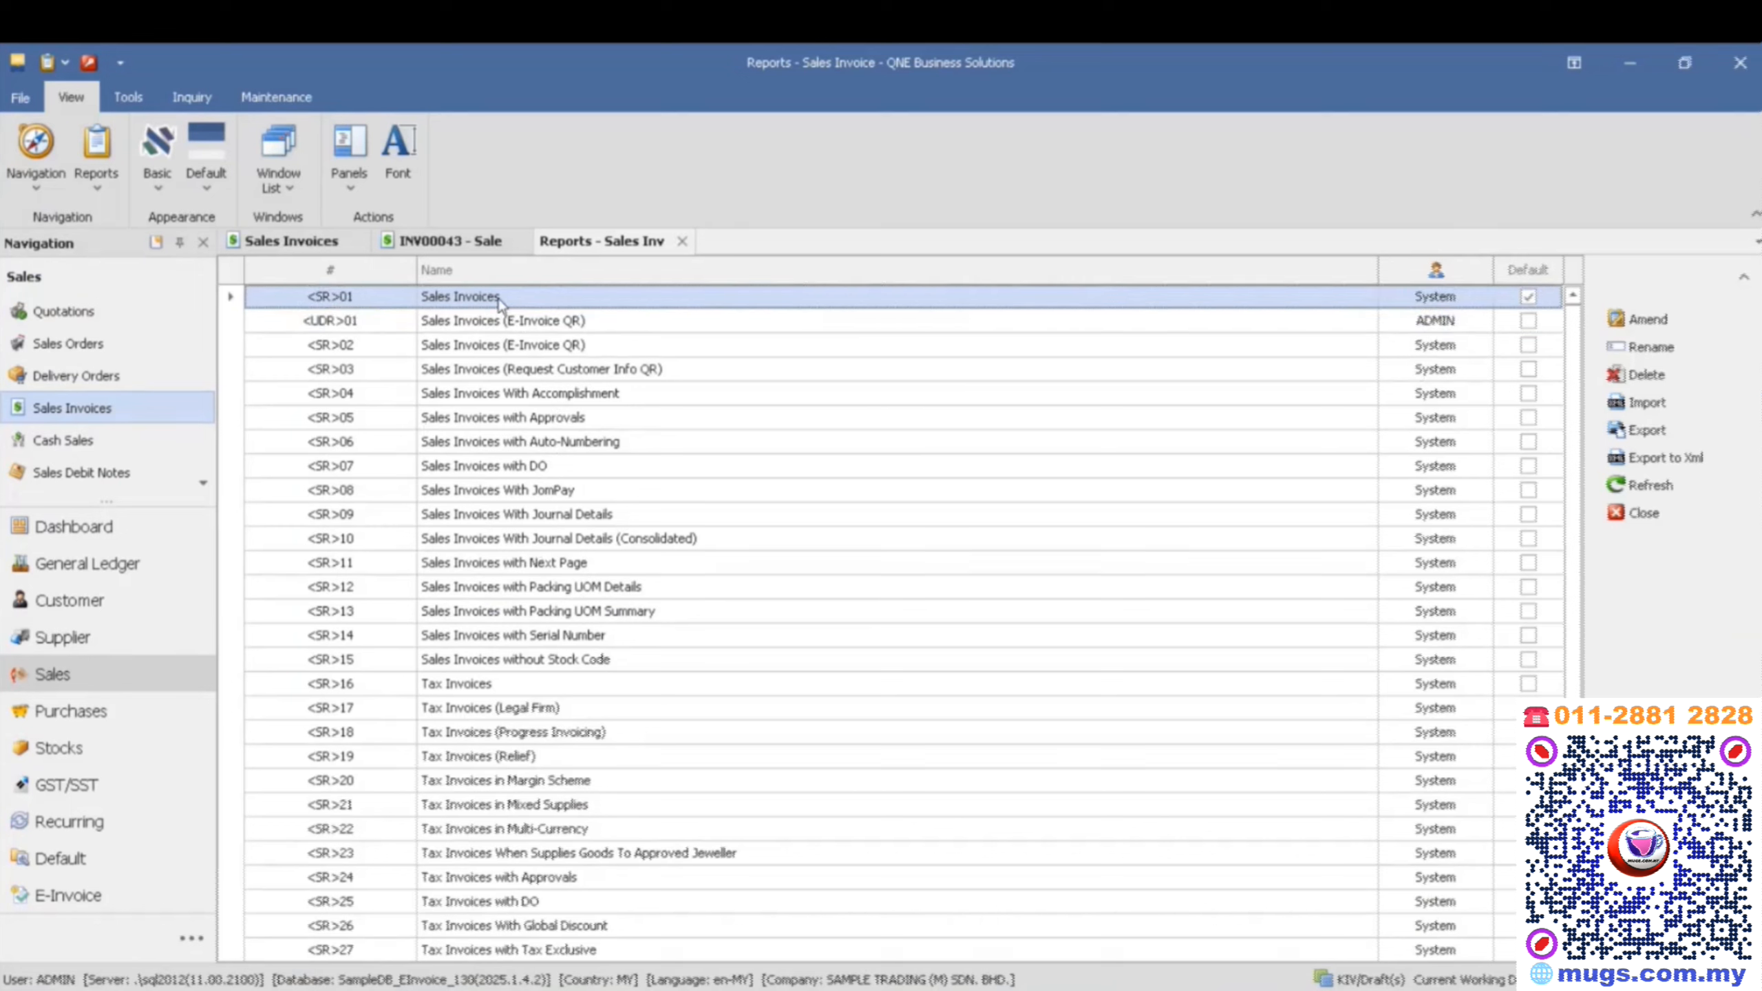
double_click(497, 300)
key(End)
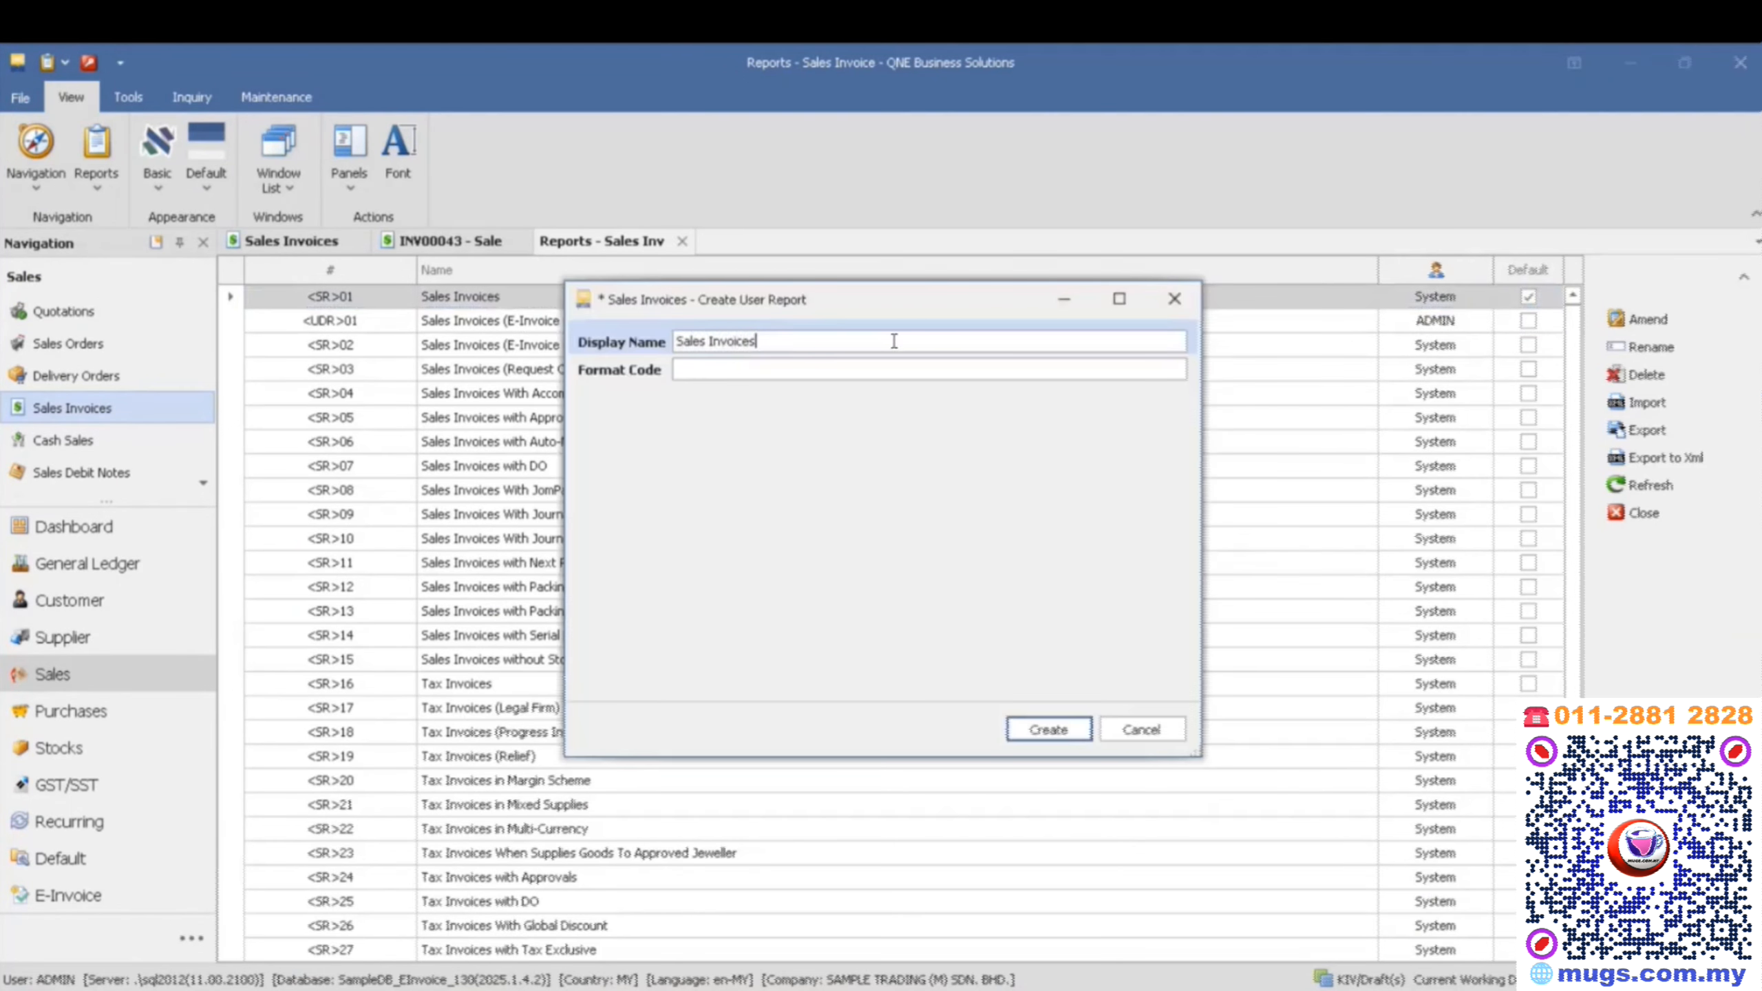
text(EXISTING)
click(1048, 729)
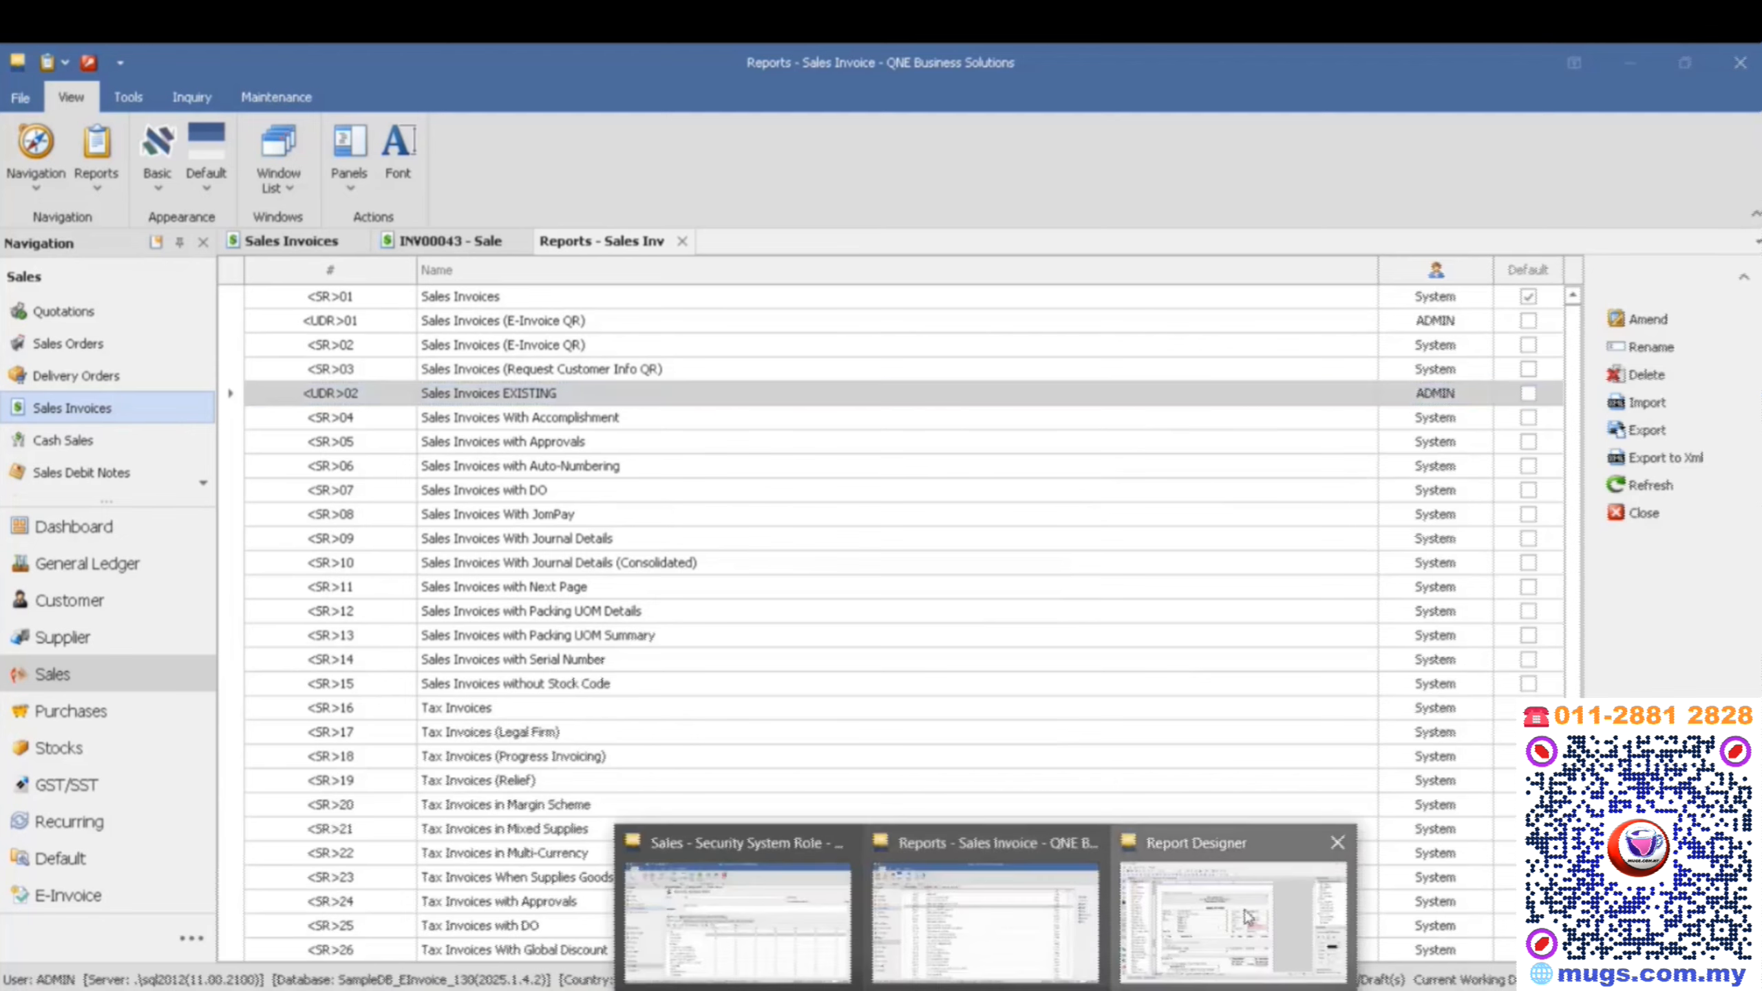
- In the Sales Invoices EXISTING design, extend the ReportFooter band to a height of about 255 and delete the Authorised Signature label
click(1248, 916)
scroll(734, 477, down, 3)
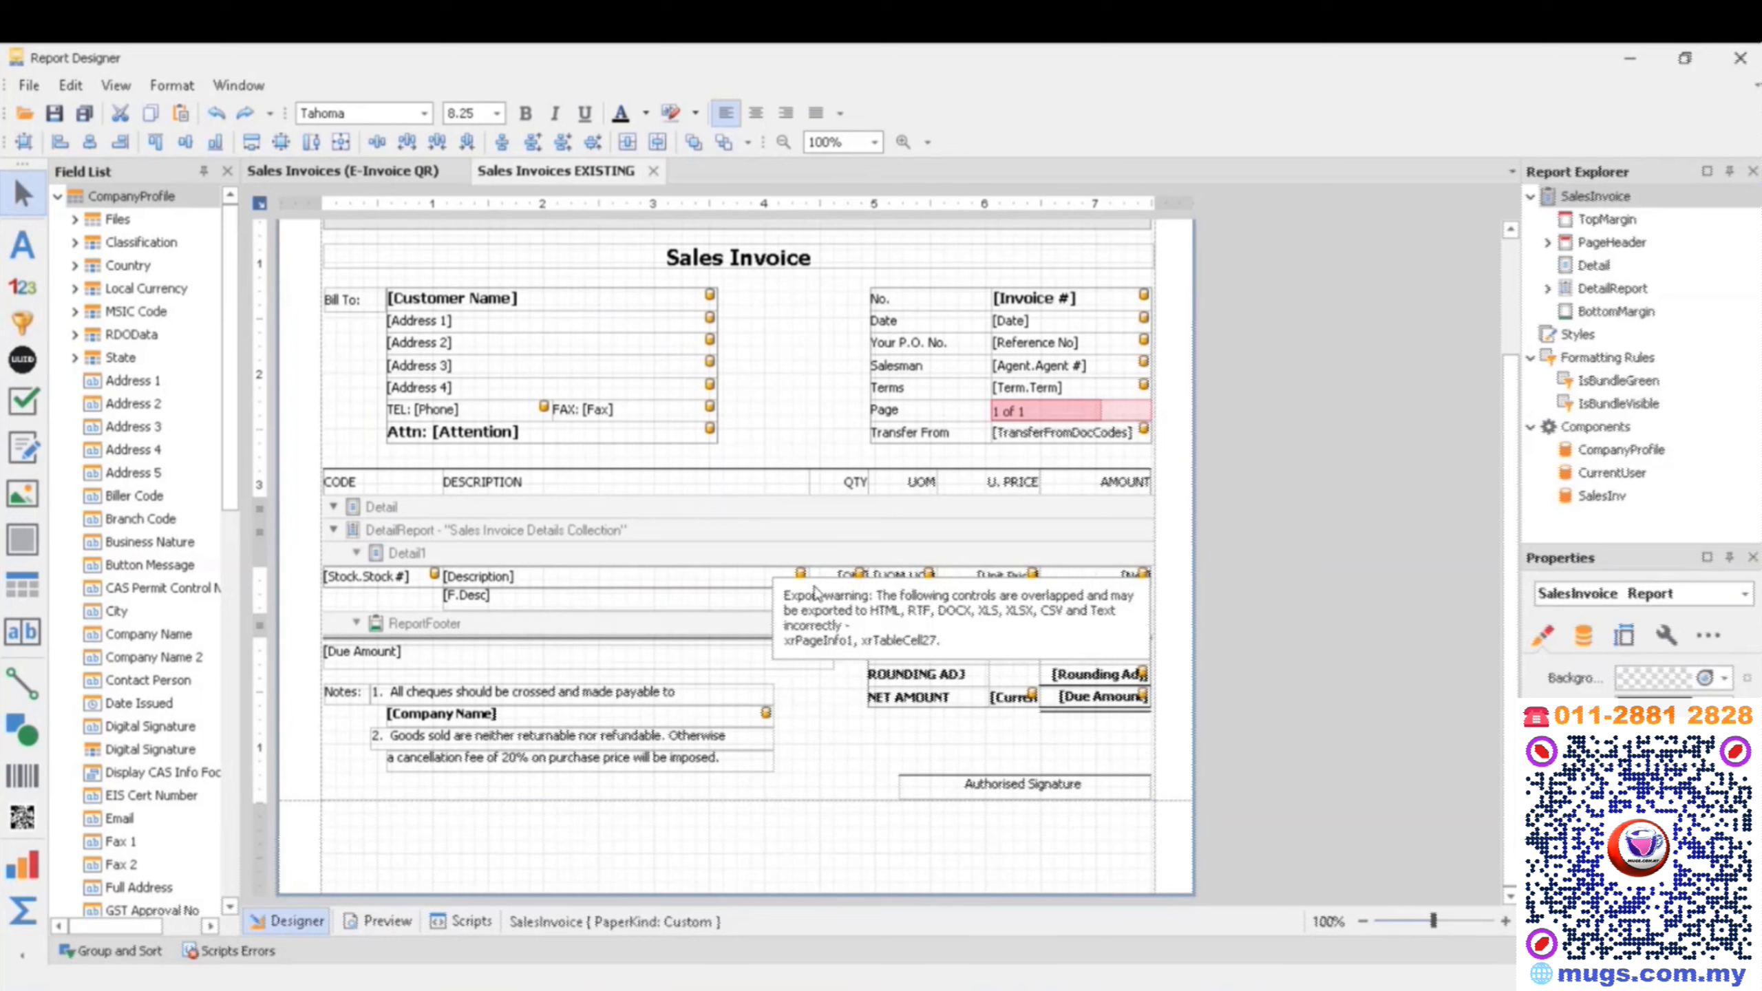
click(462, 636)
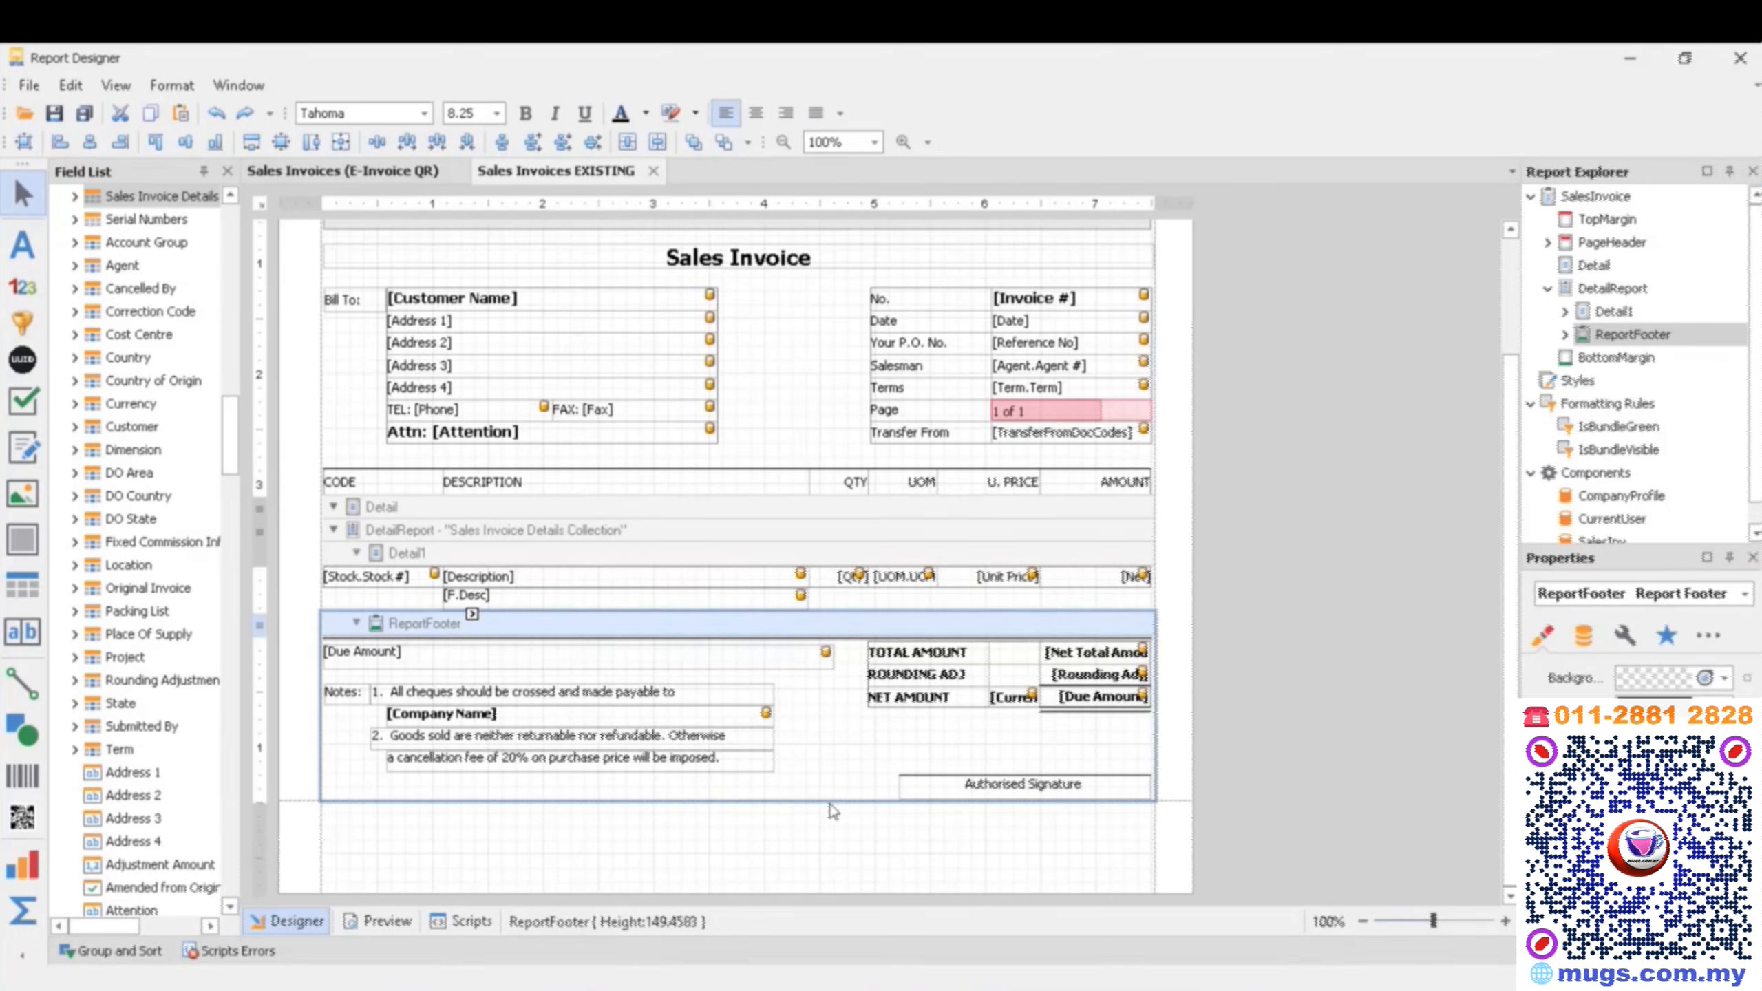
drag(828, 799, 827, 902)
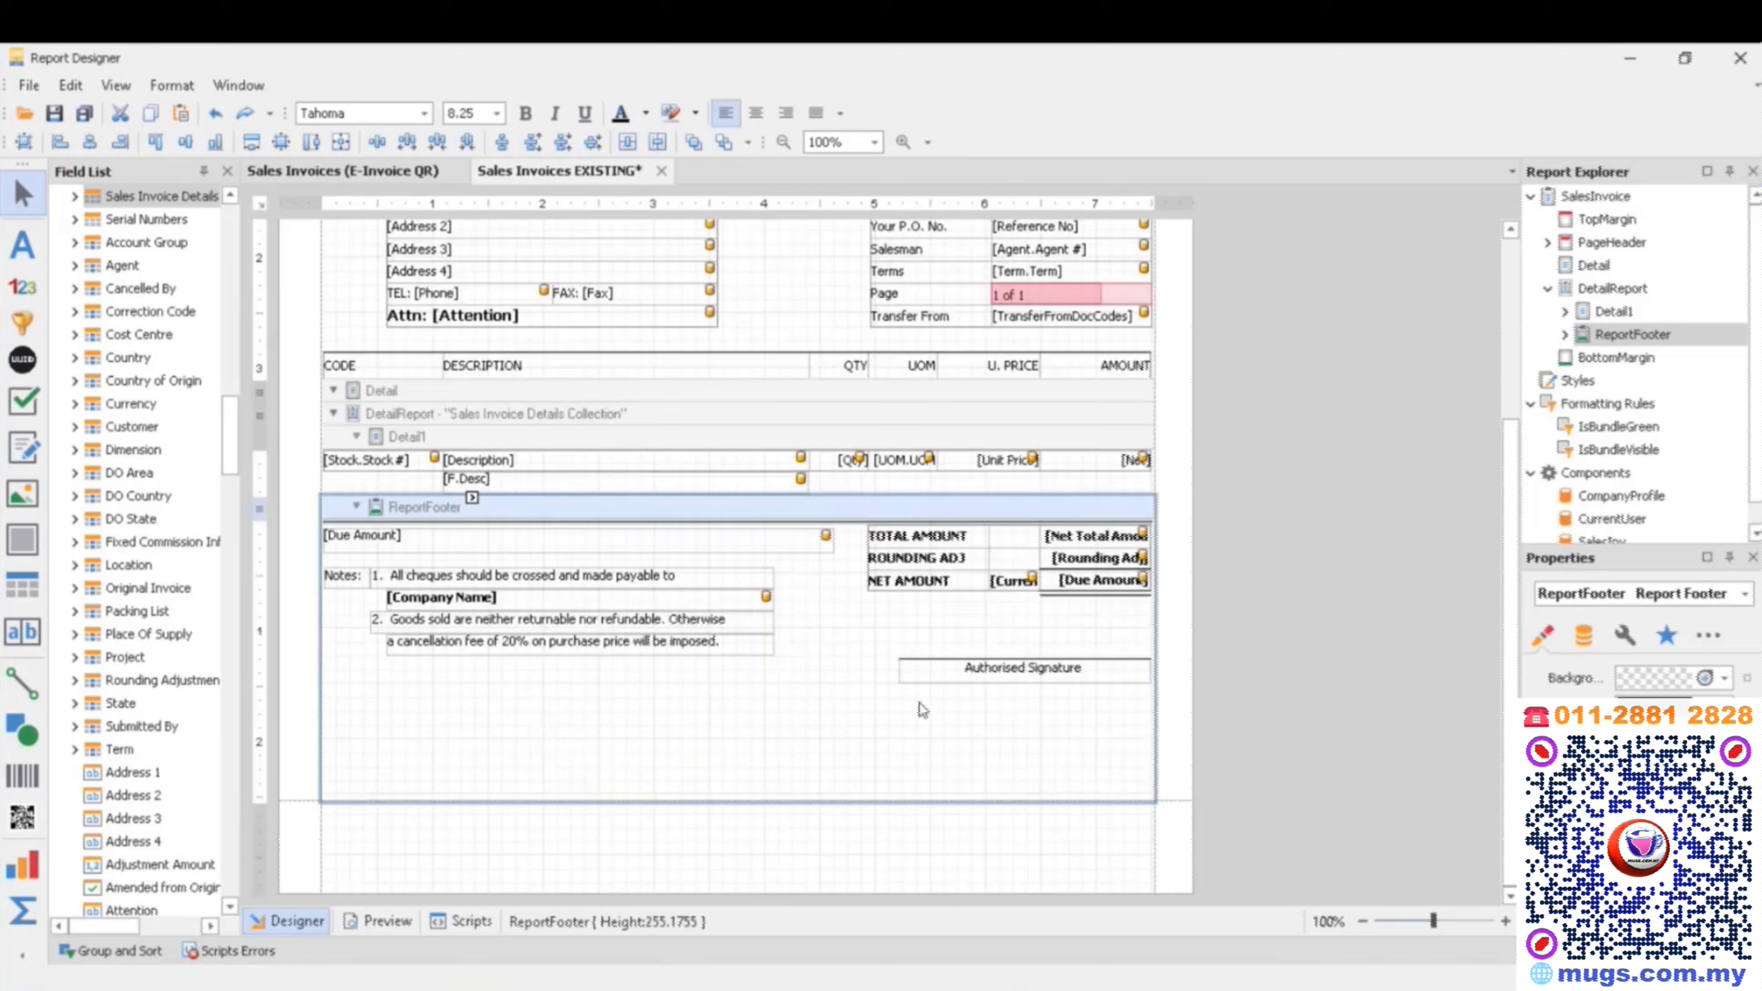
mouse_move(906, 635)
mouse_down()
mouse_move(1006, 703)
mouse_move(1009, 733)
mouse_up()
key(Delete)
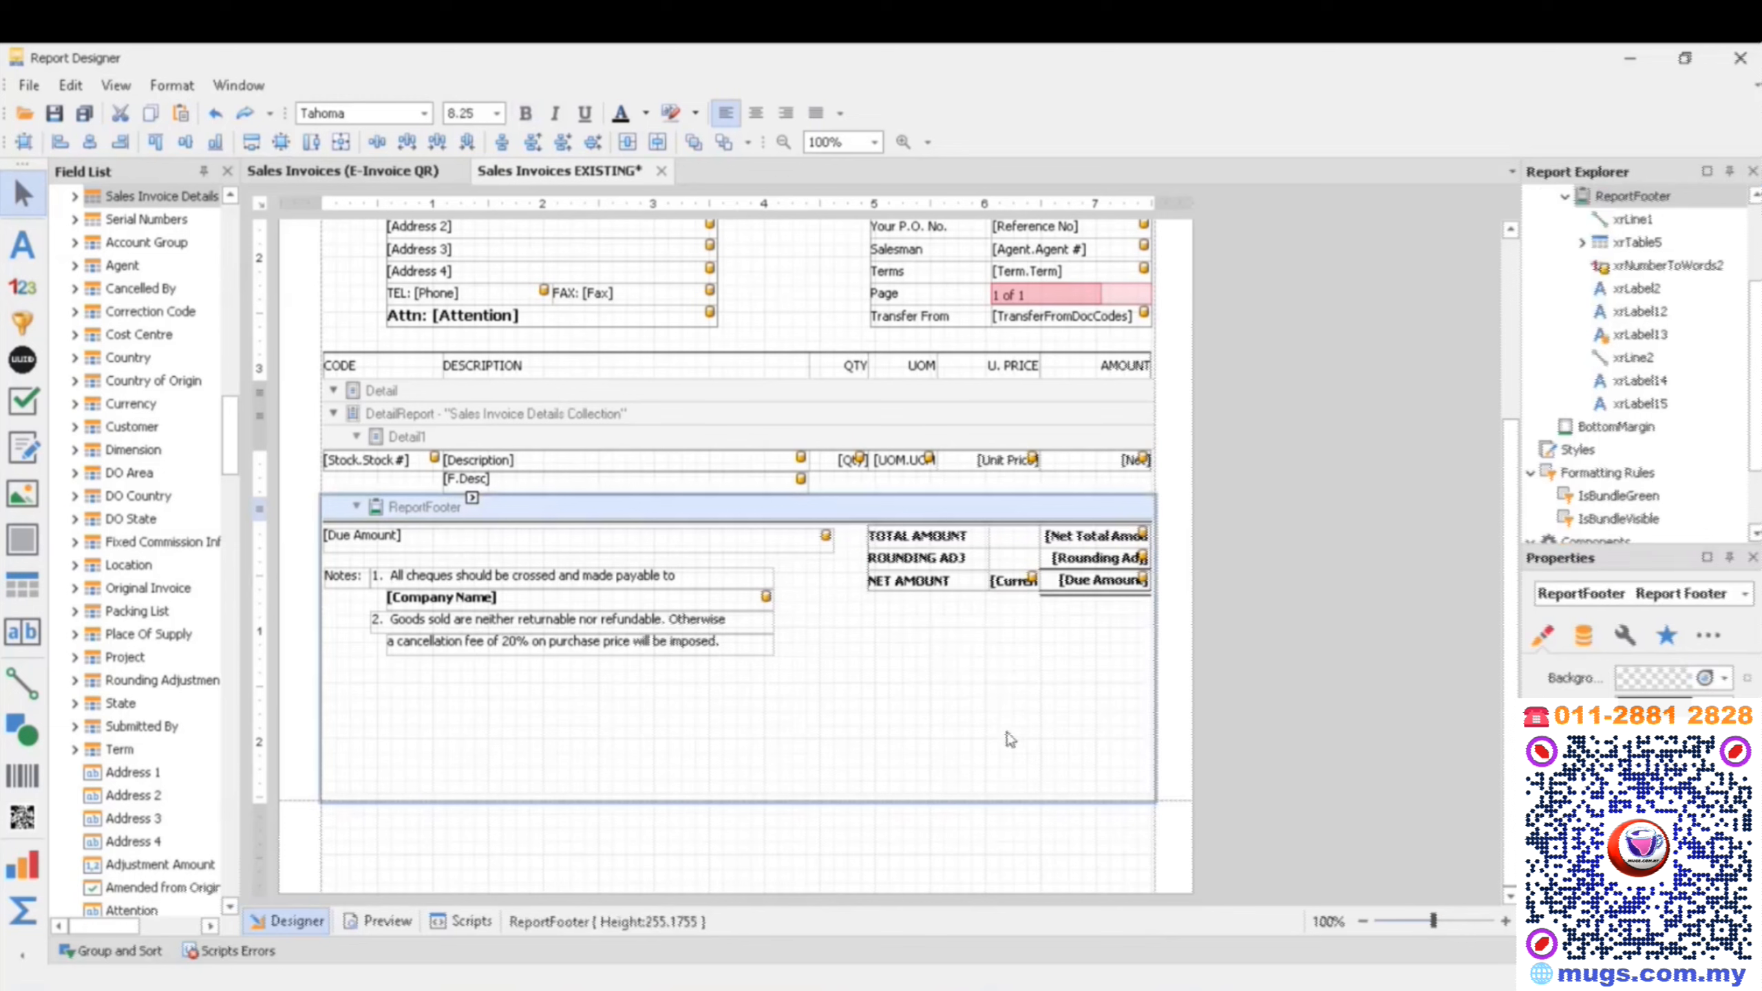
- Copy the e-Invoice Information table and QR code from the E-Invoice QR design into Sales Invoices EXISTING's ReportFooter, and shrink that band to about 218
click(295, 177)
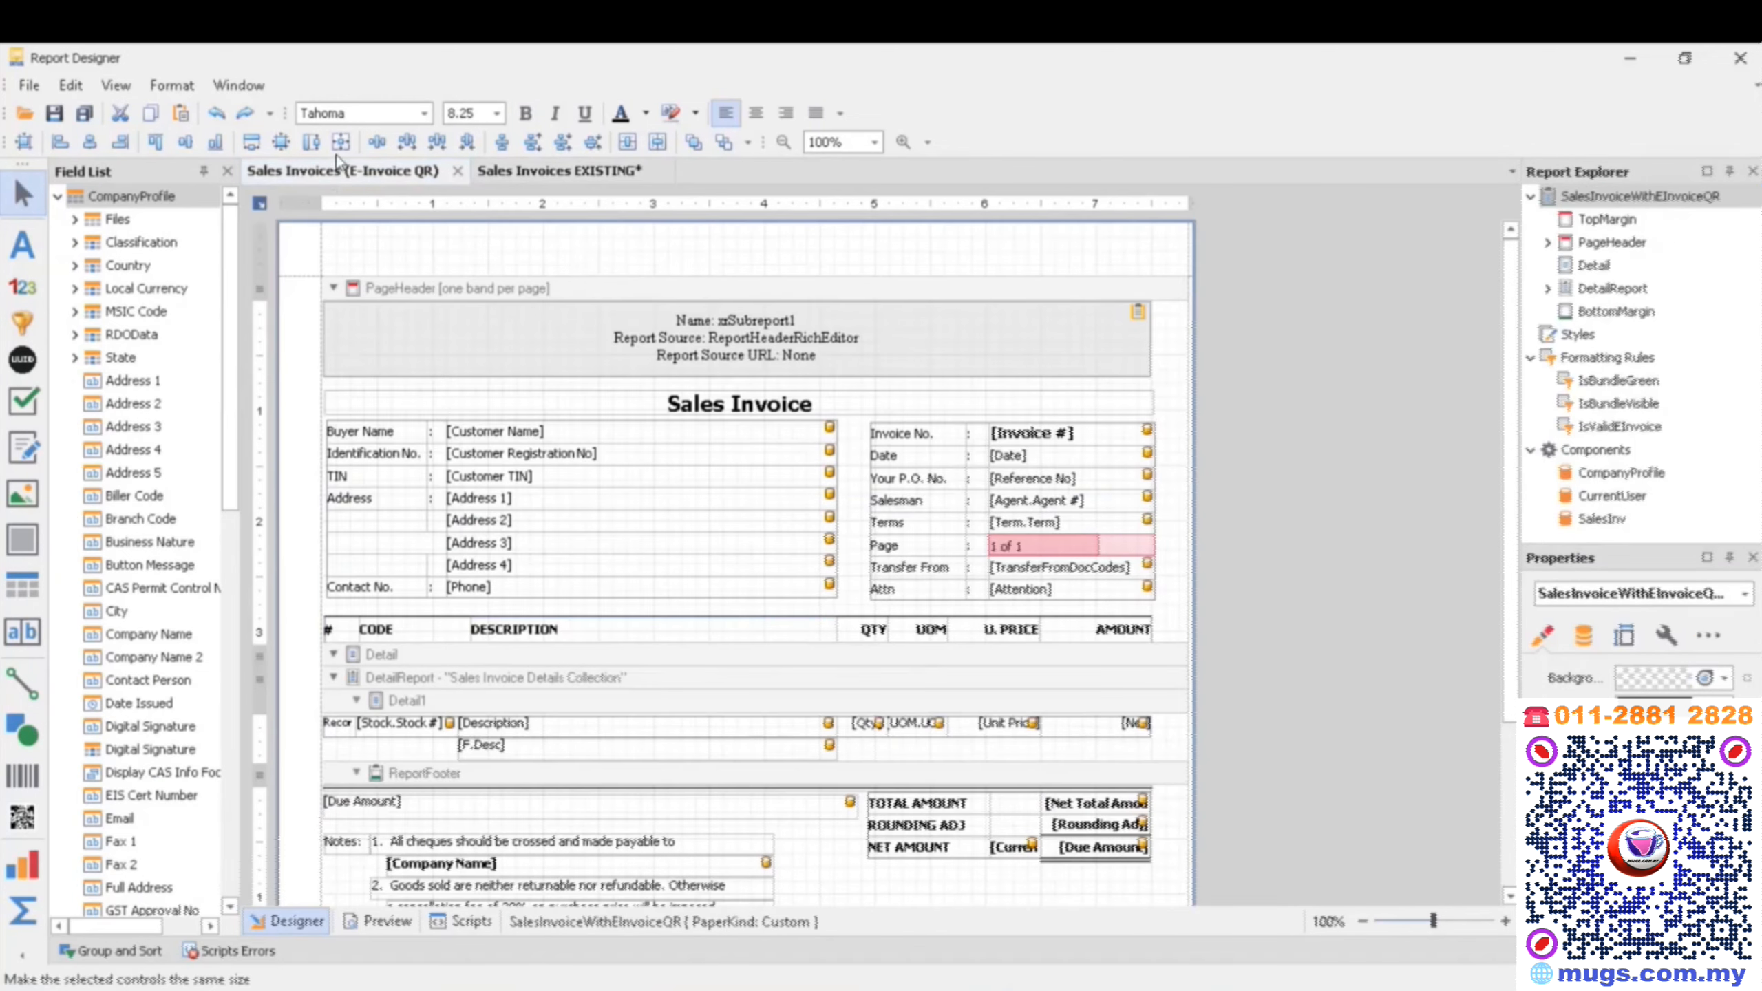
scroll(1152, 795, down, 3)
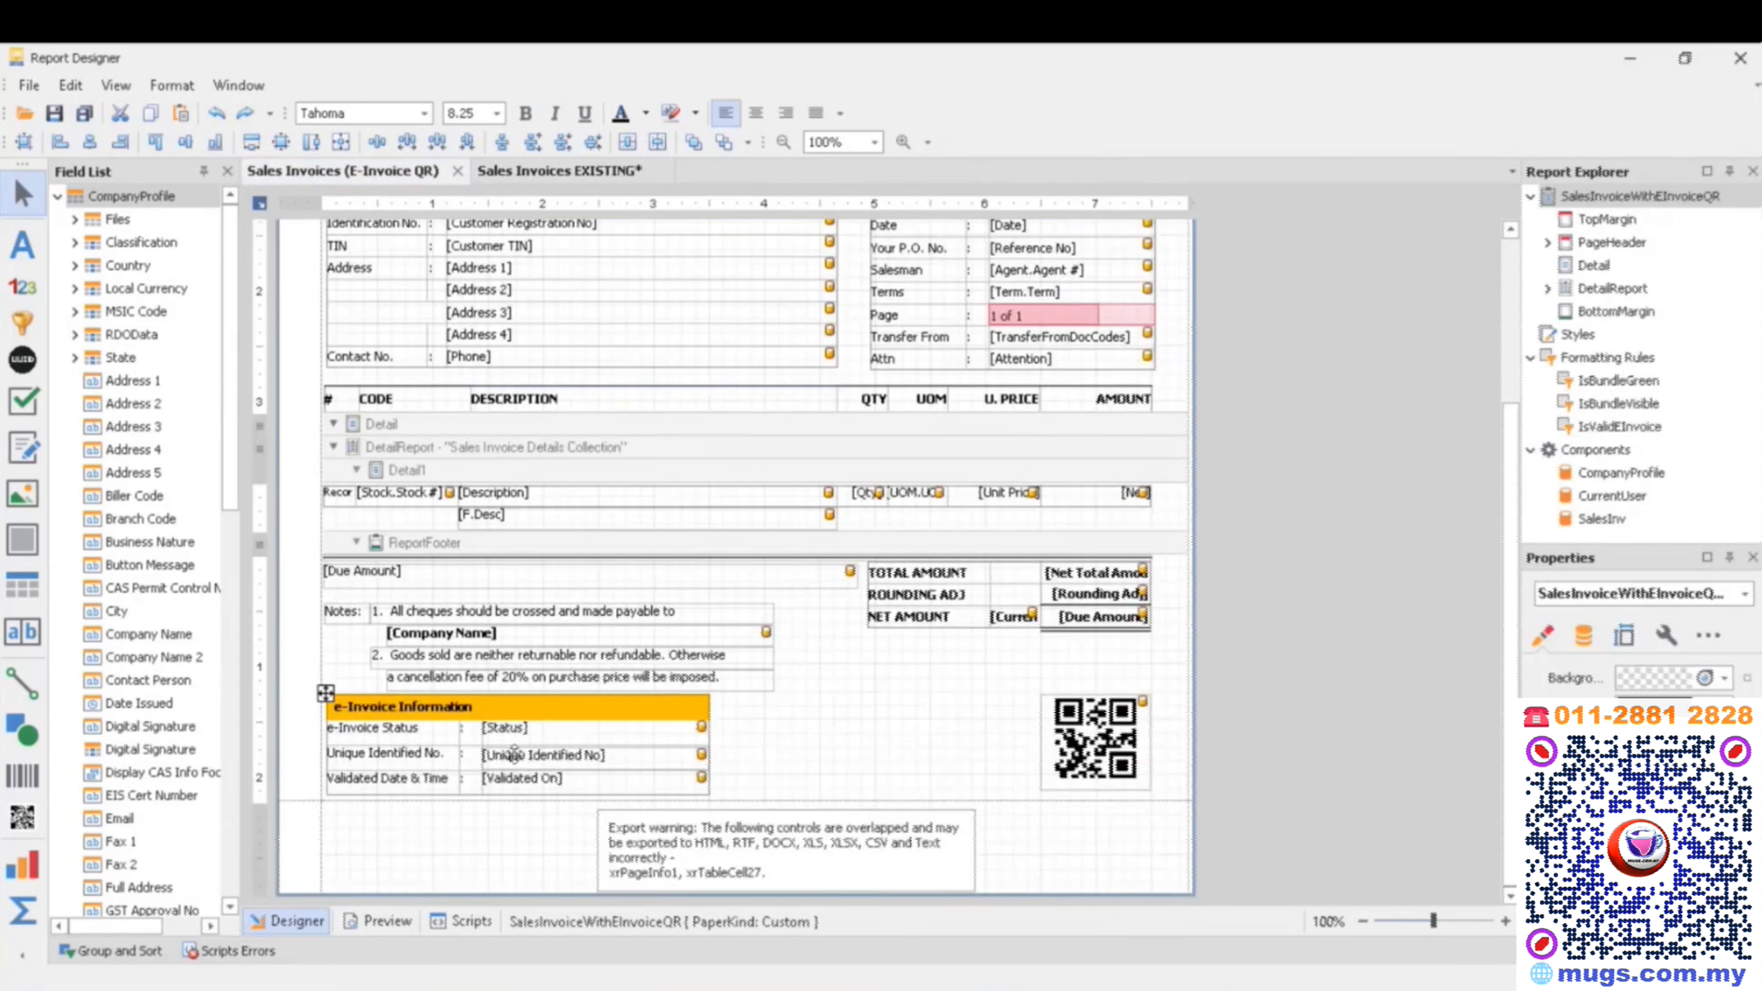
drag(289, 699, 1160, 805)
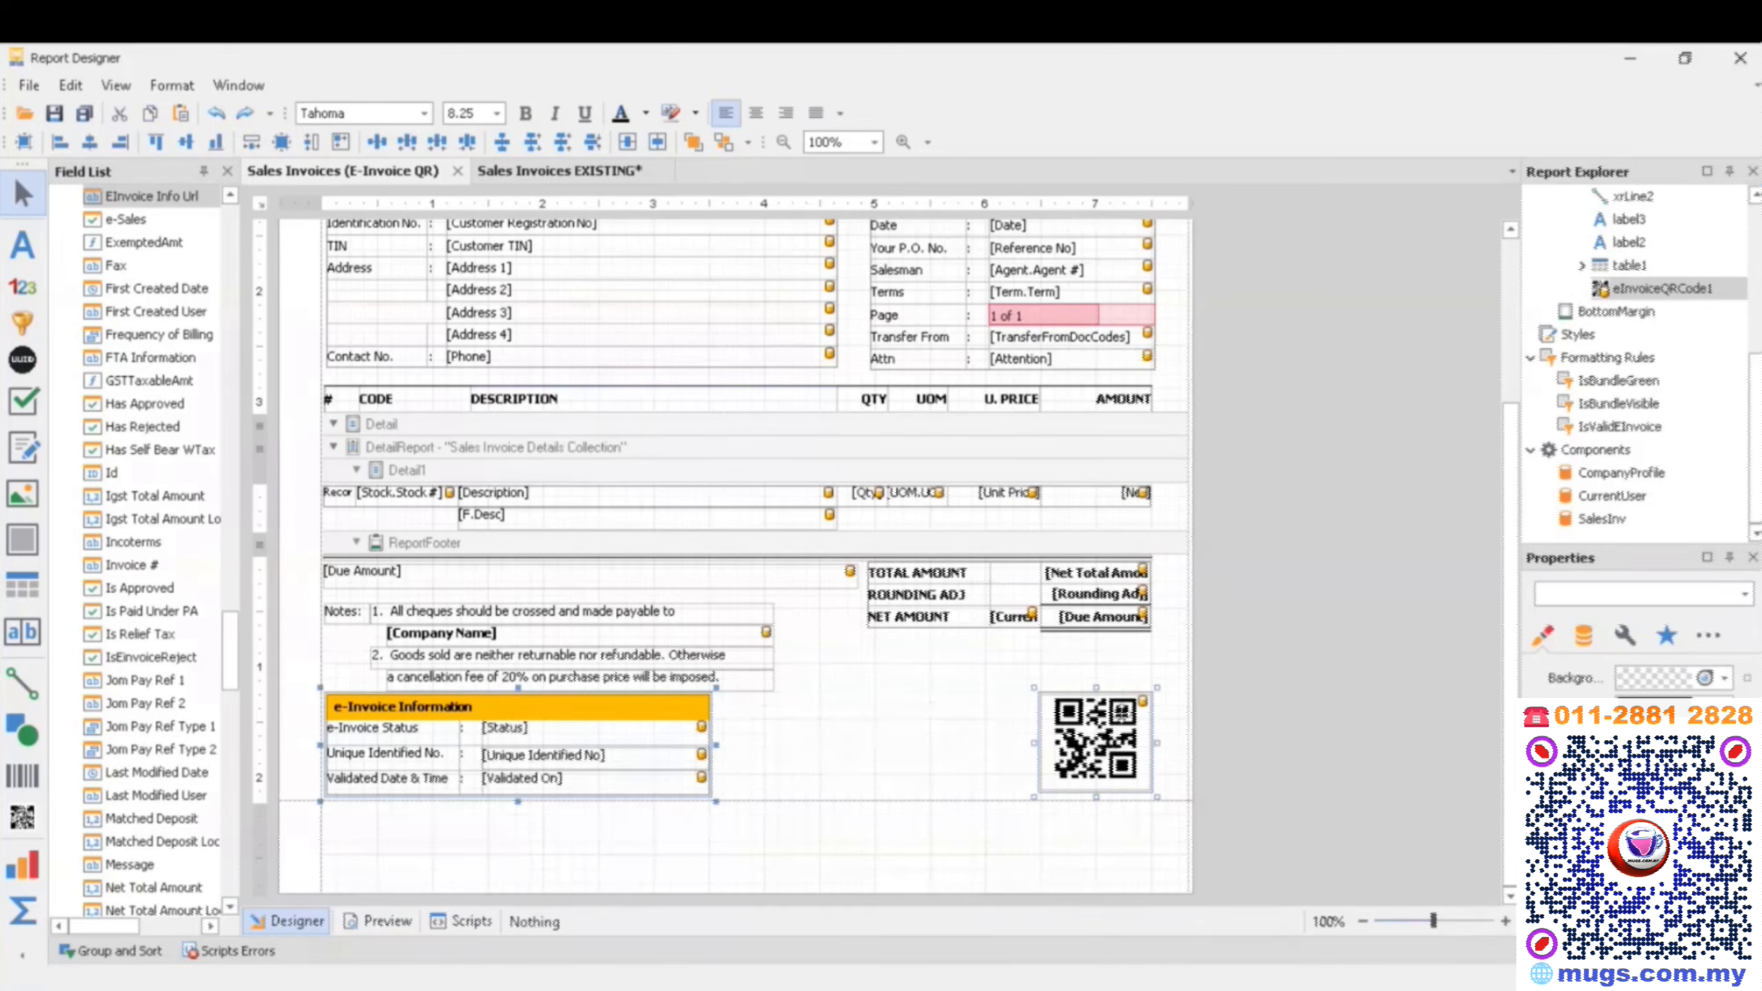
click(601, 172)
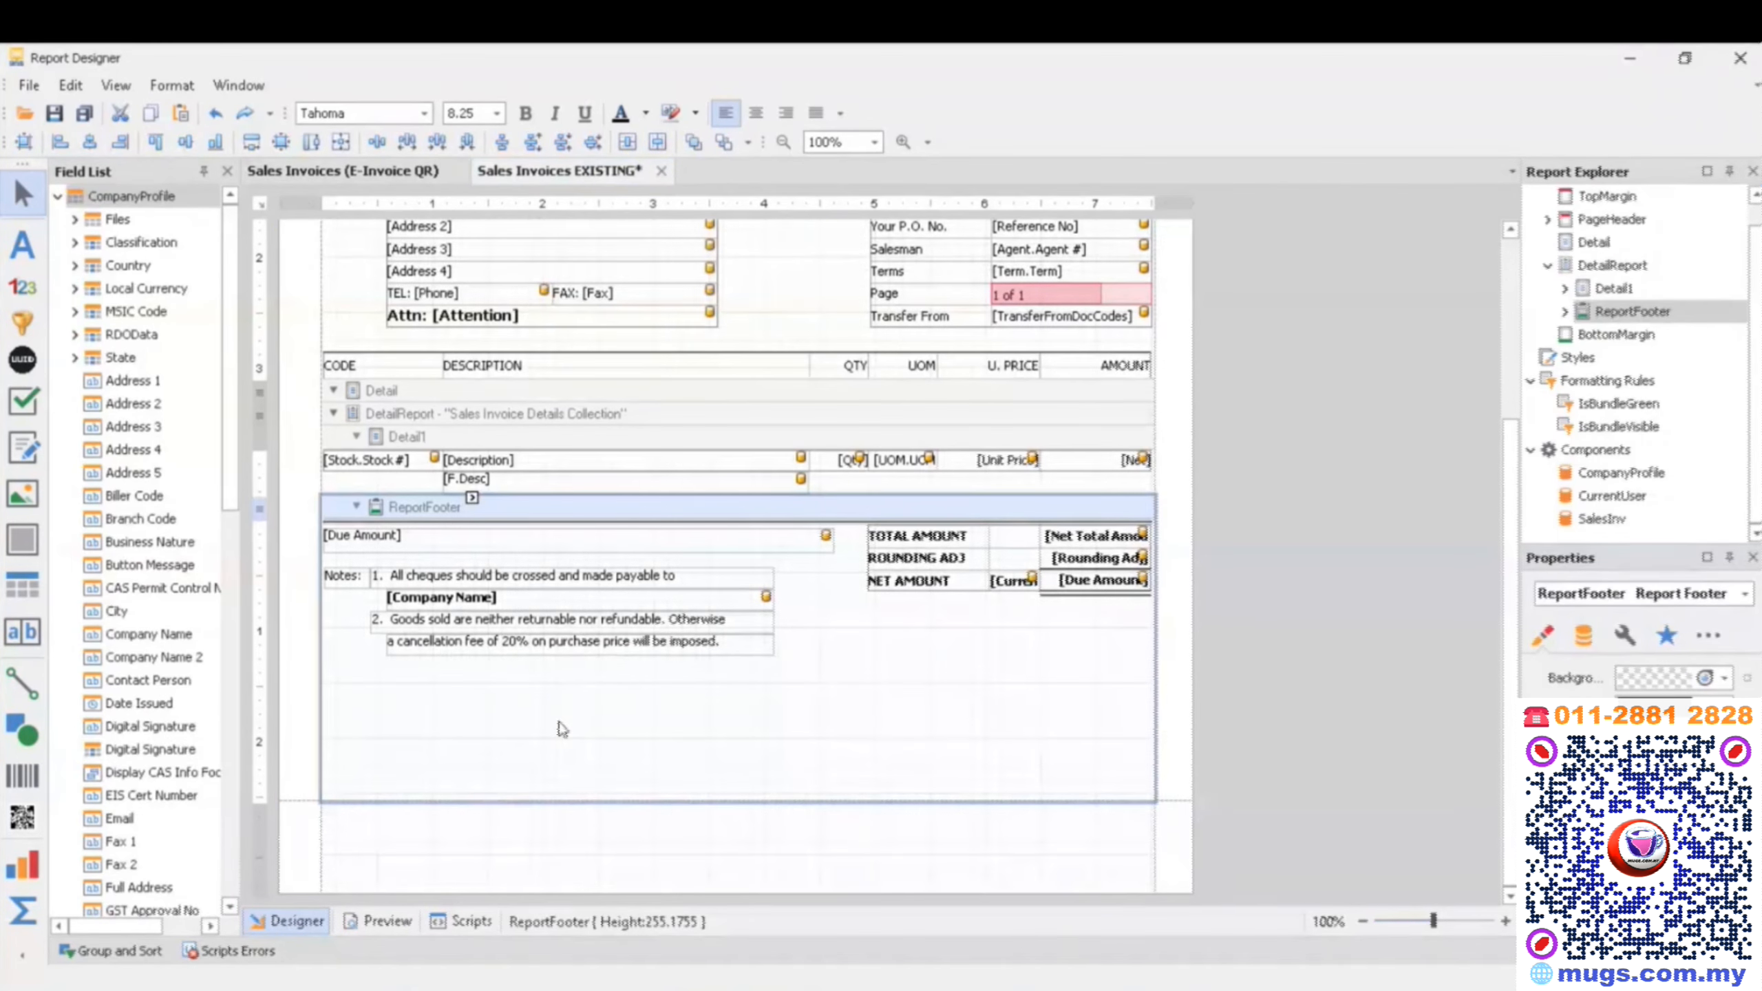
key(ctrl+v)
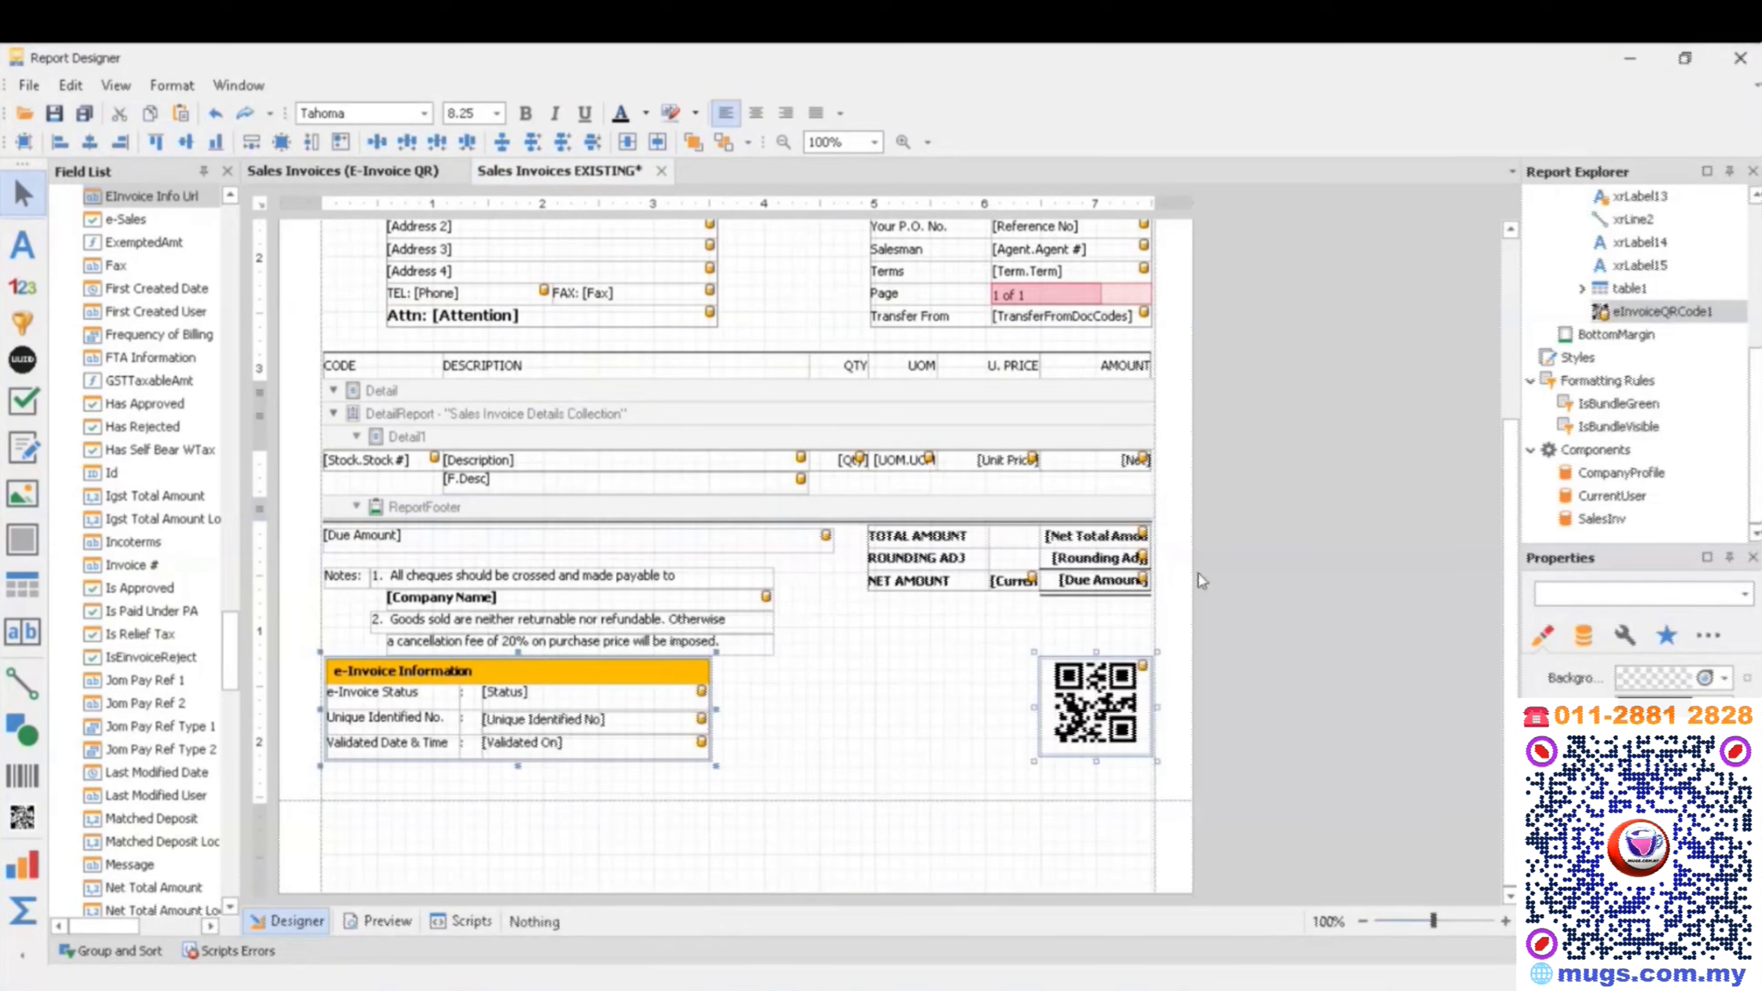
click(875, 776)
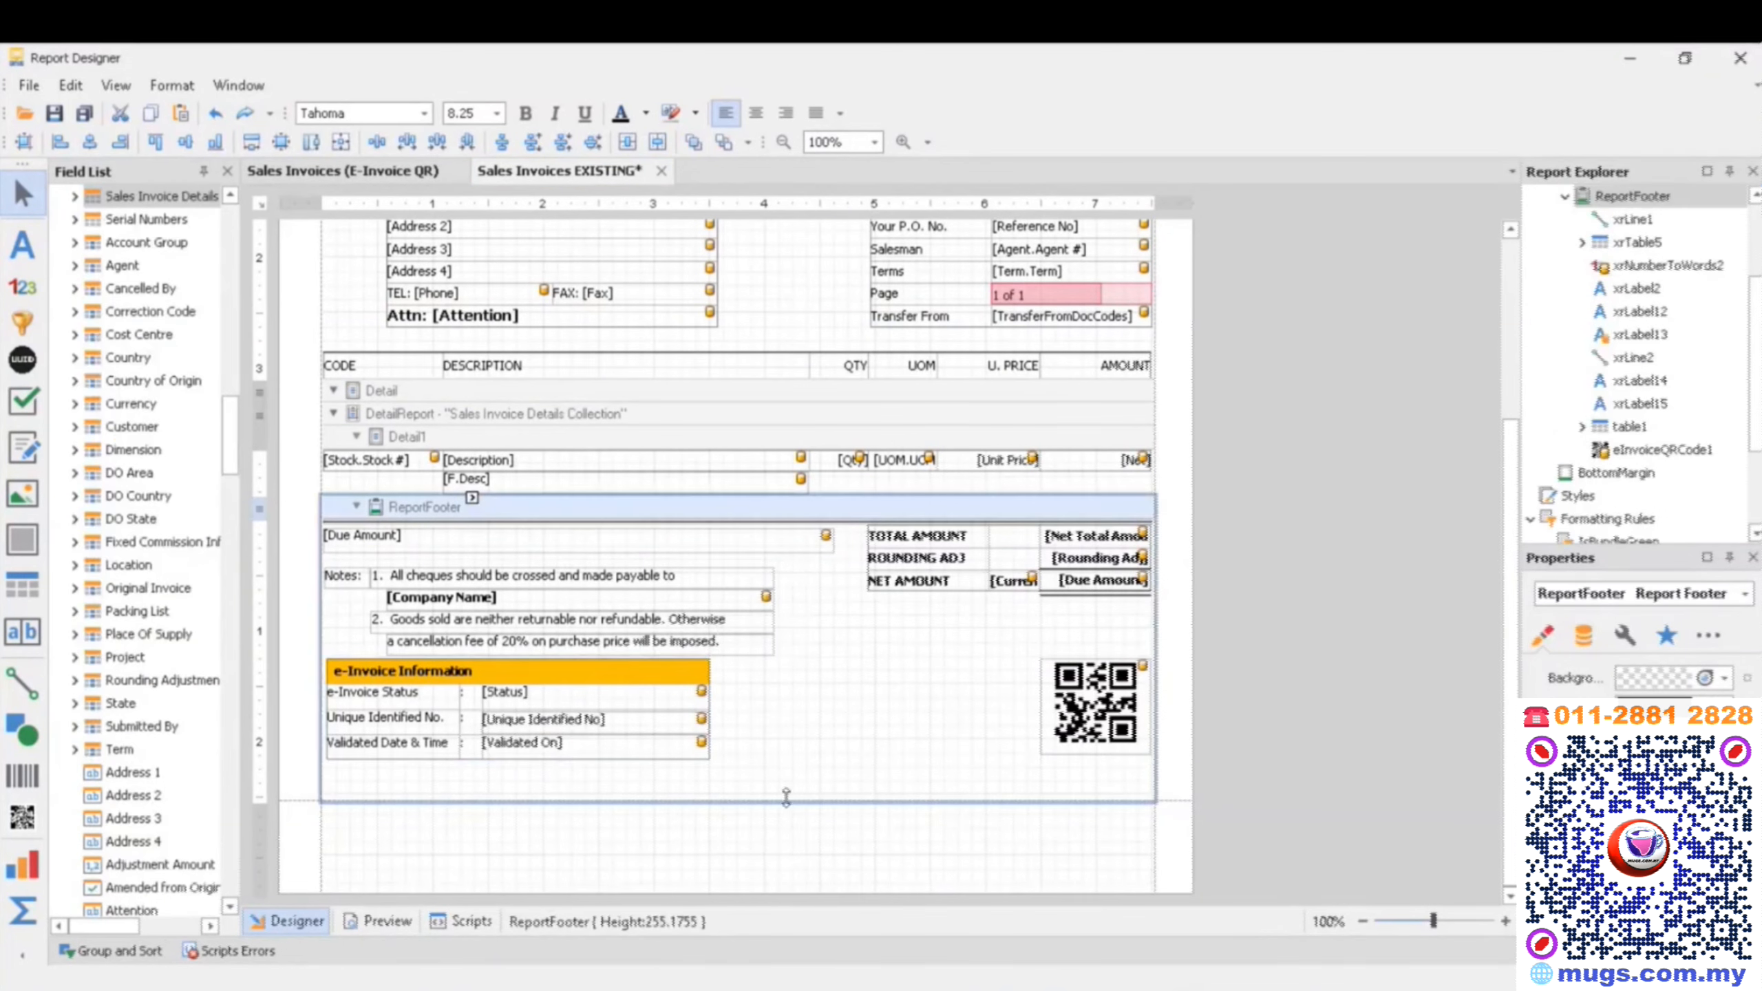
drag(786, 797, 825, 761)
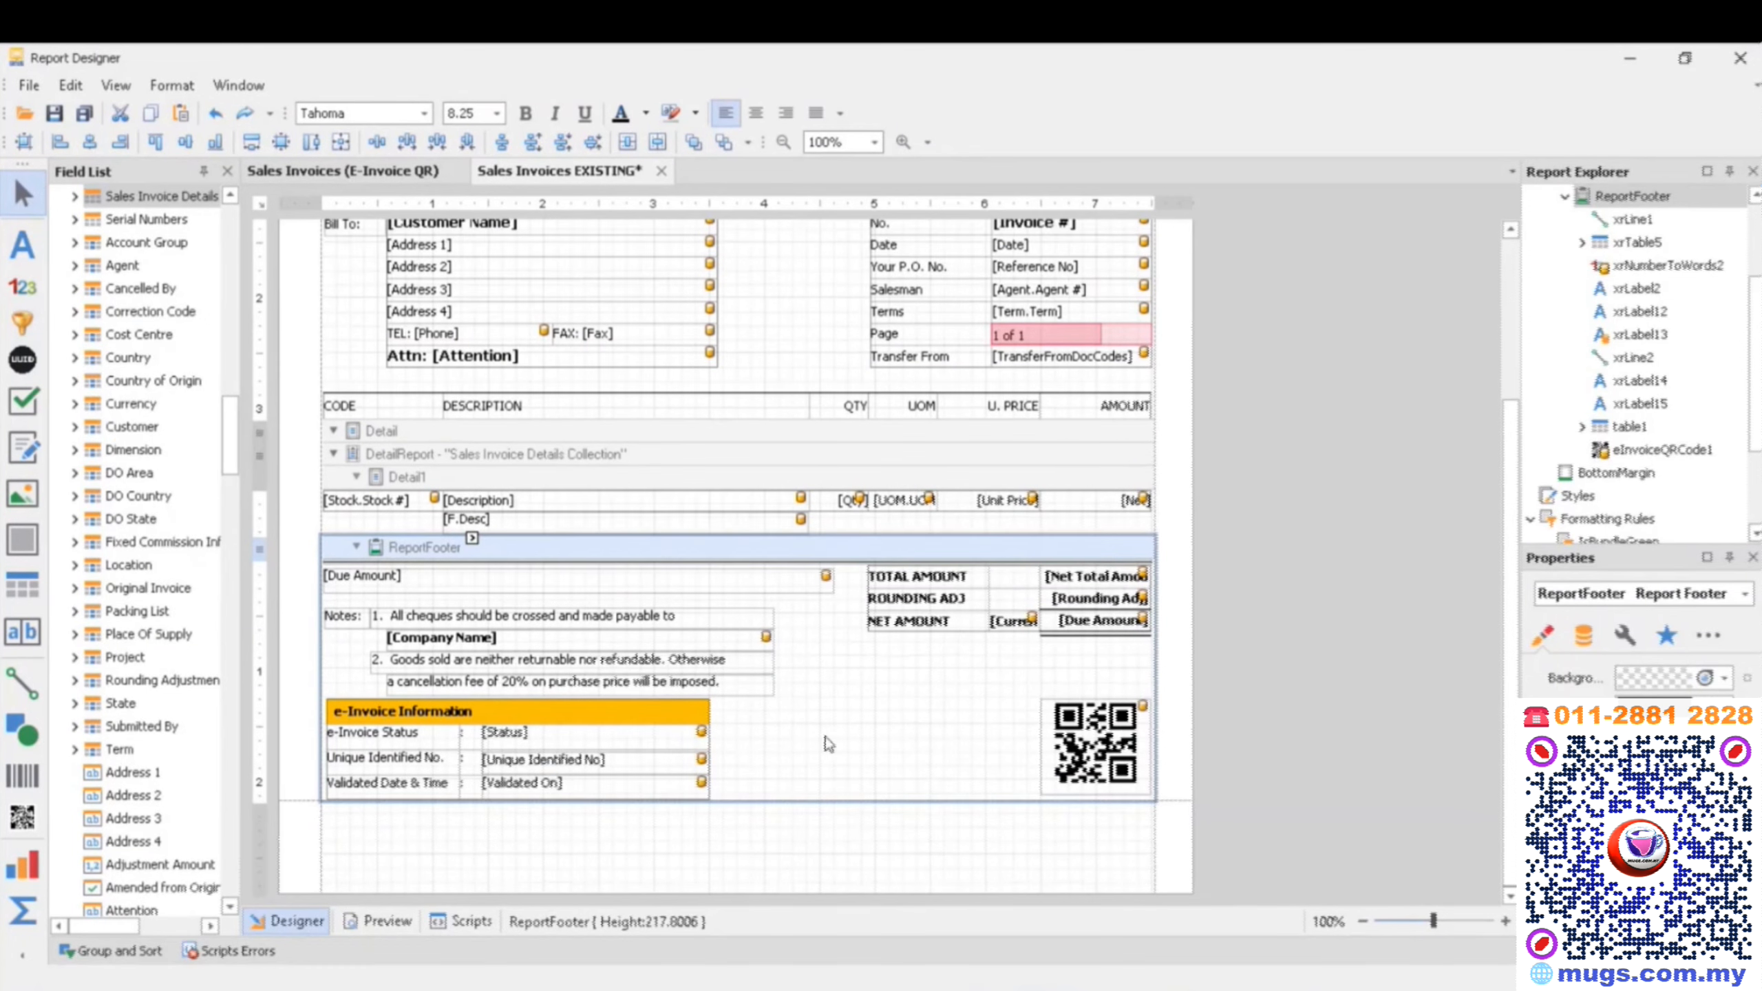
- Open the formatting rules of the pasted QR code and add a new rule to the rule sheet
click(1117, 735)
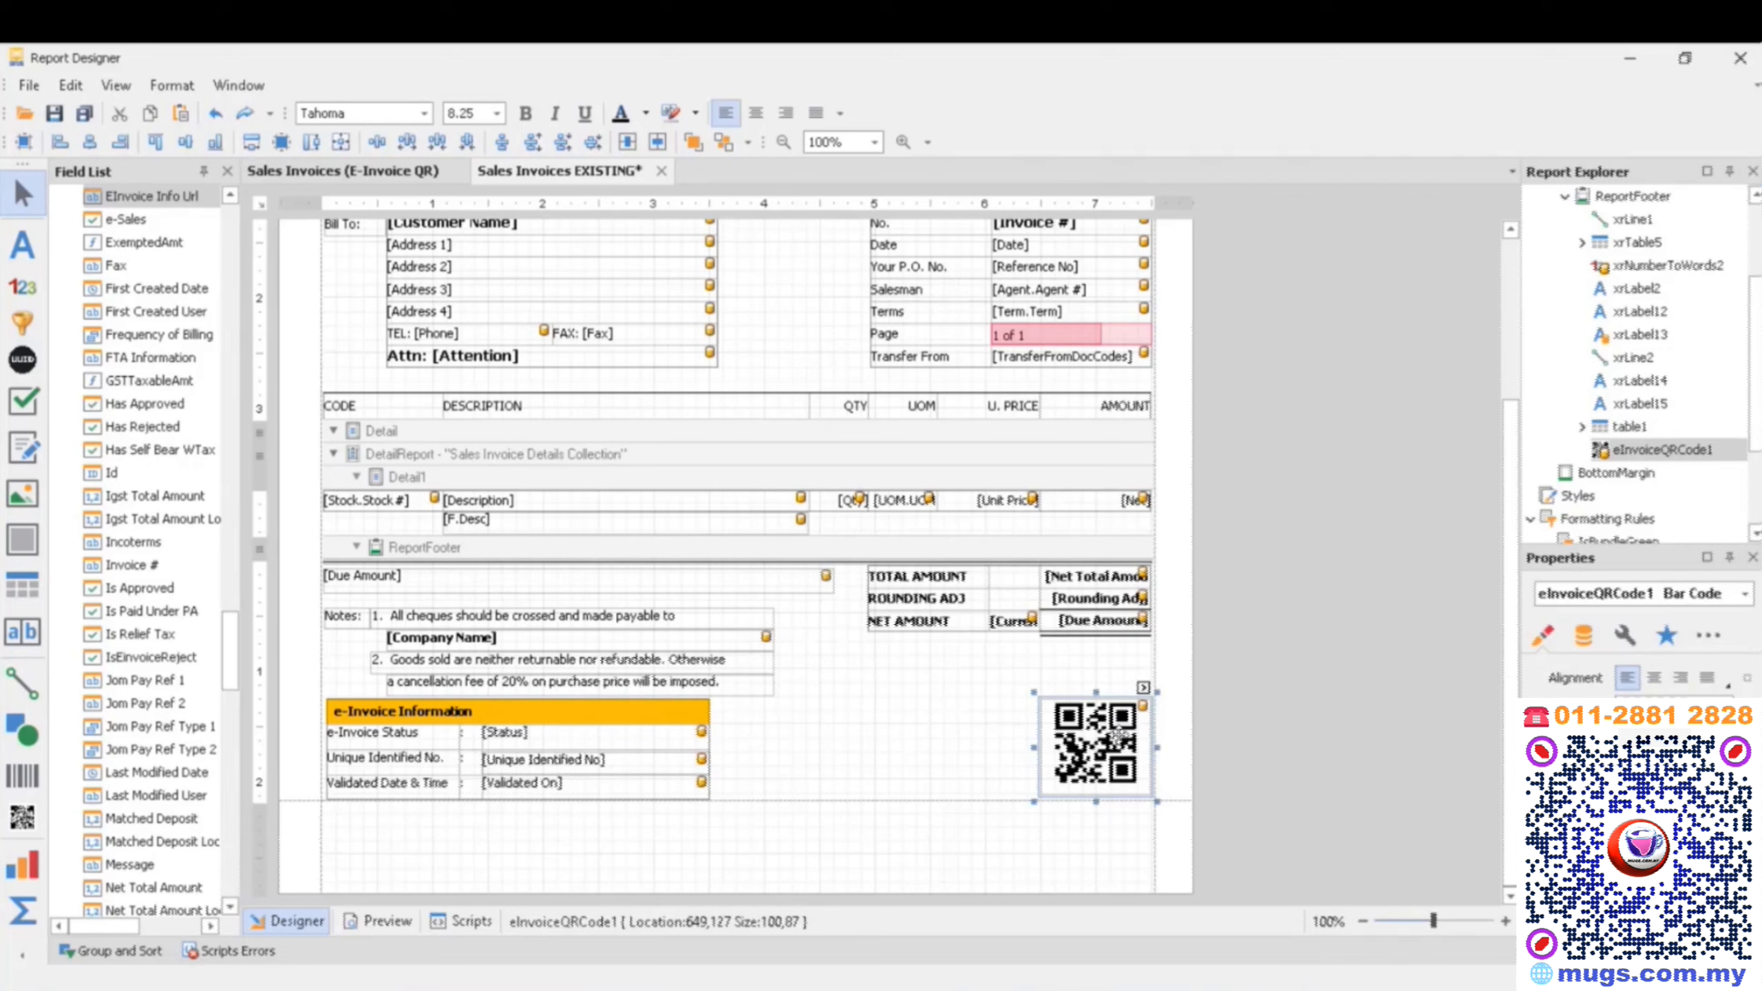
click(989, 720)
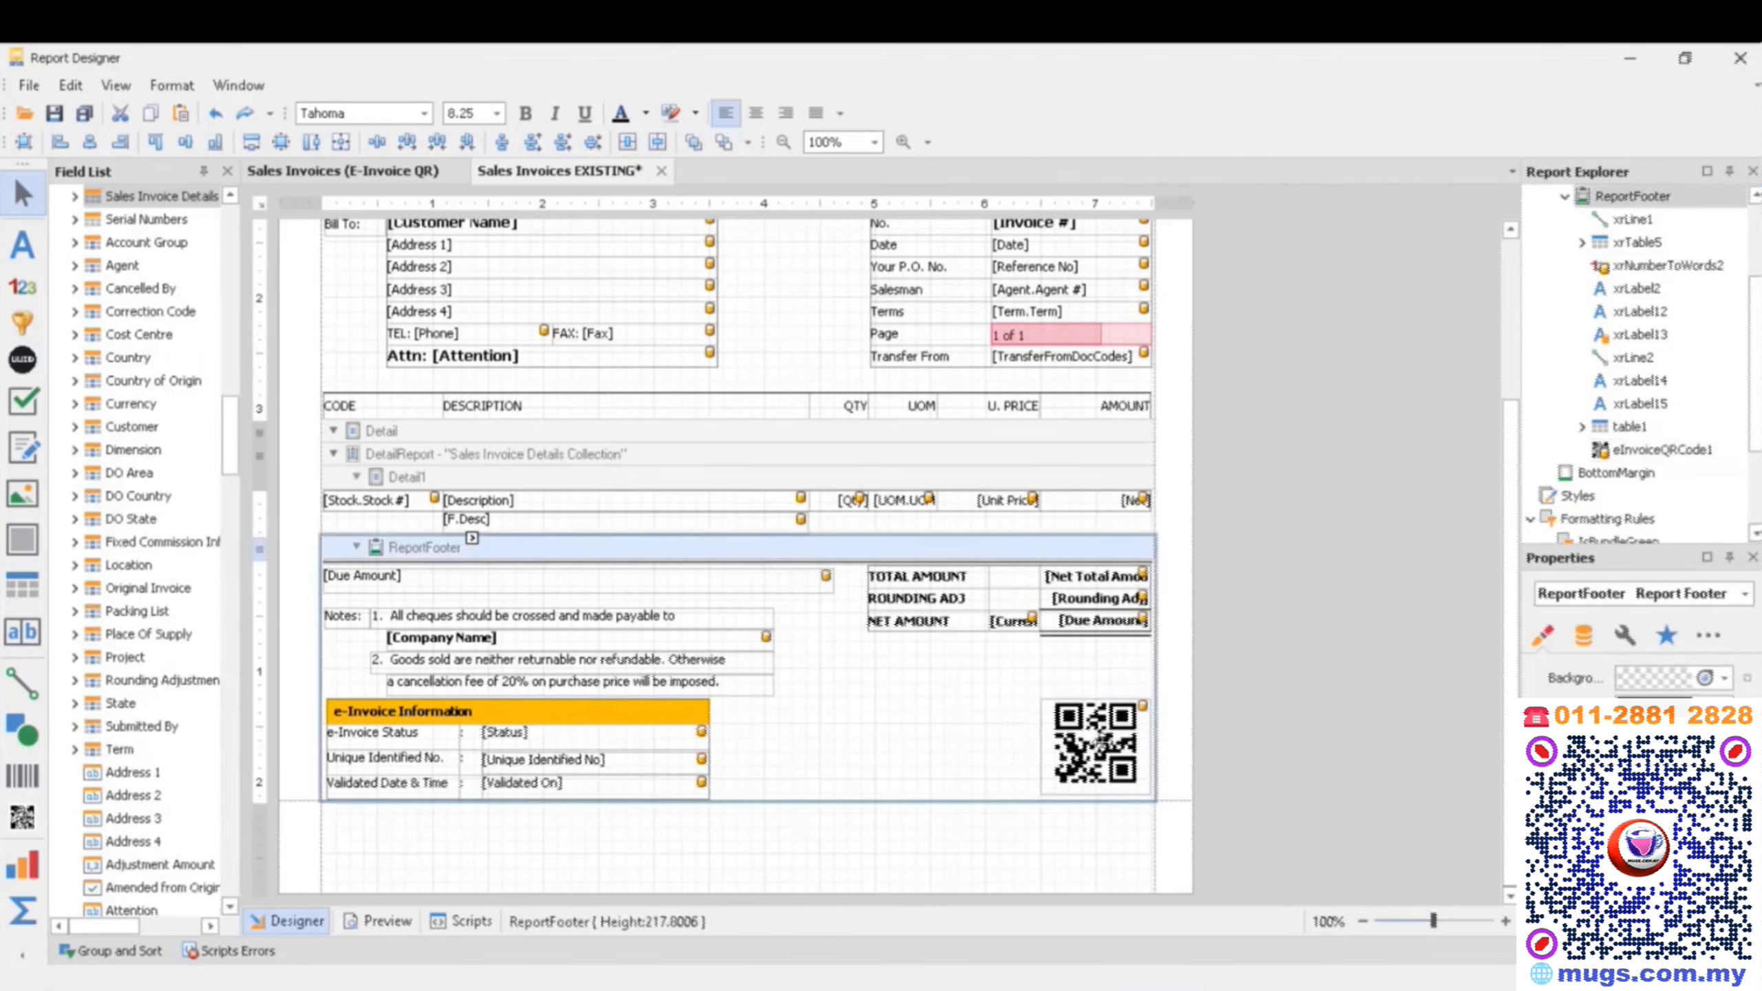
click(1073, 744)
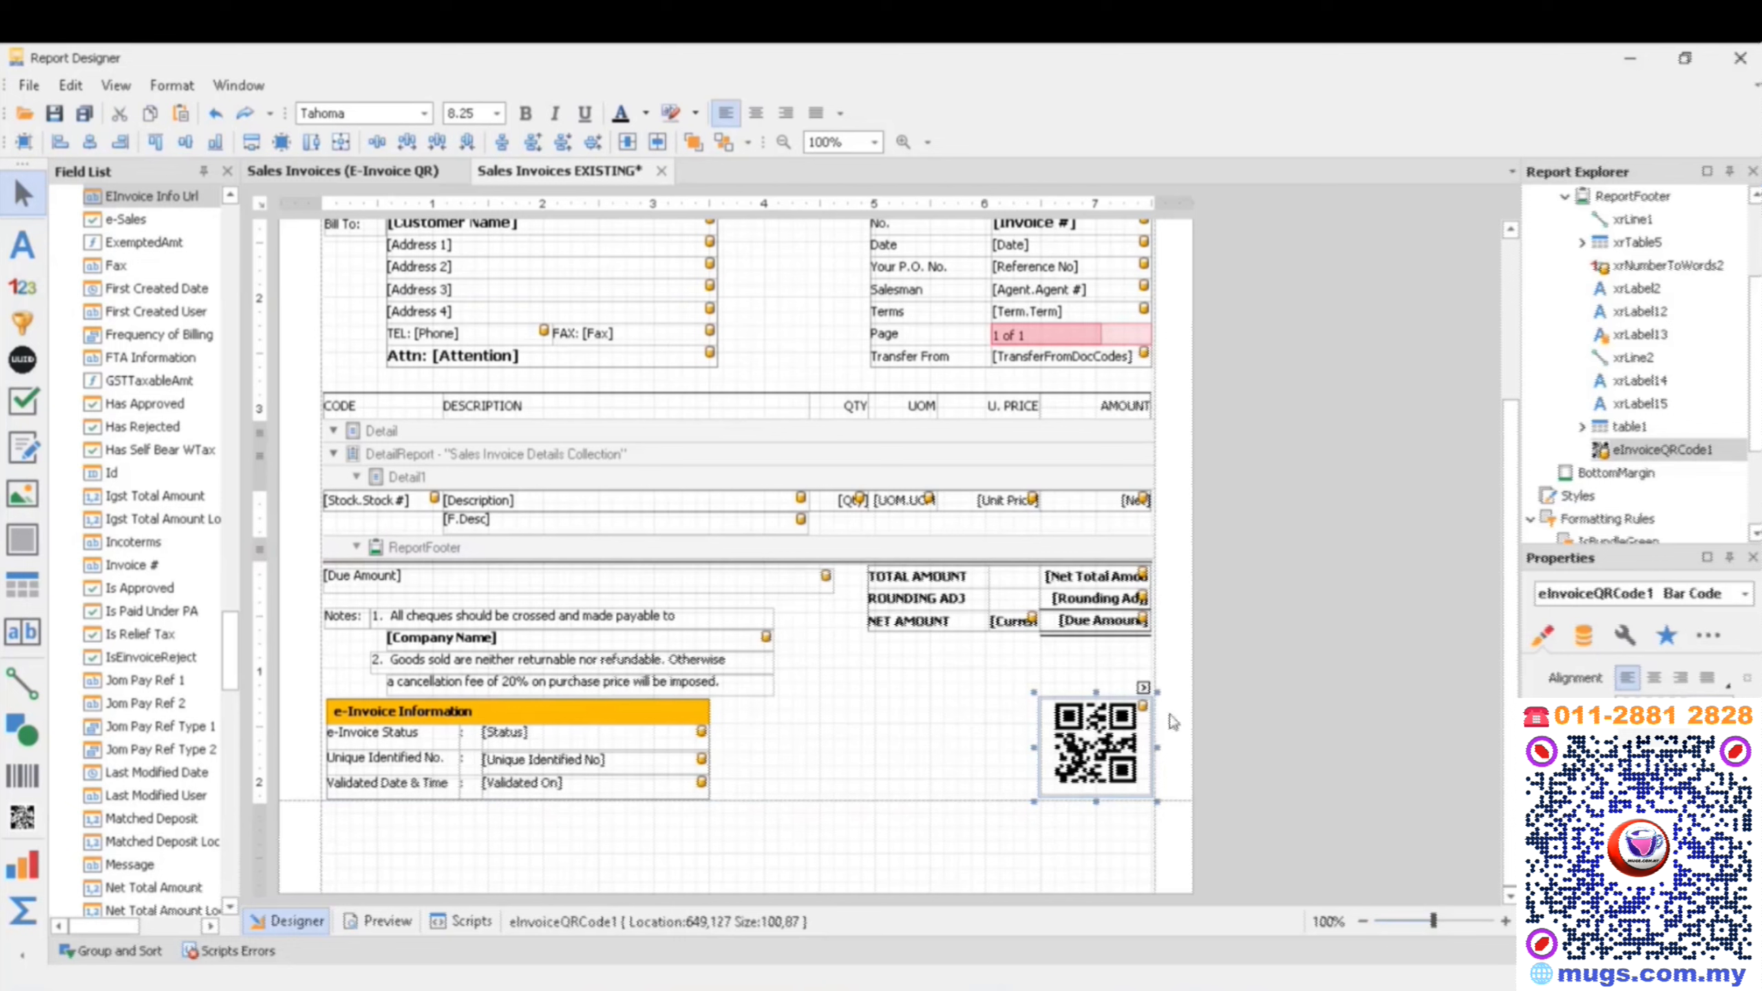
click(1143, 689)
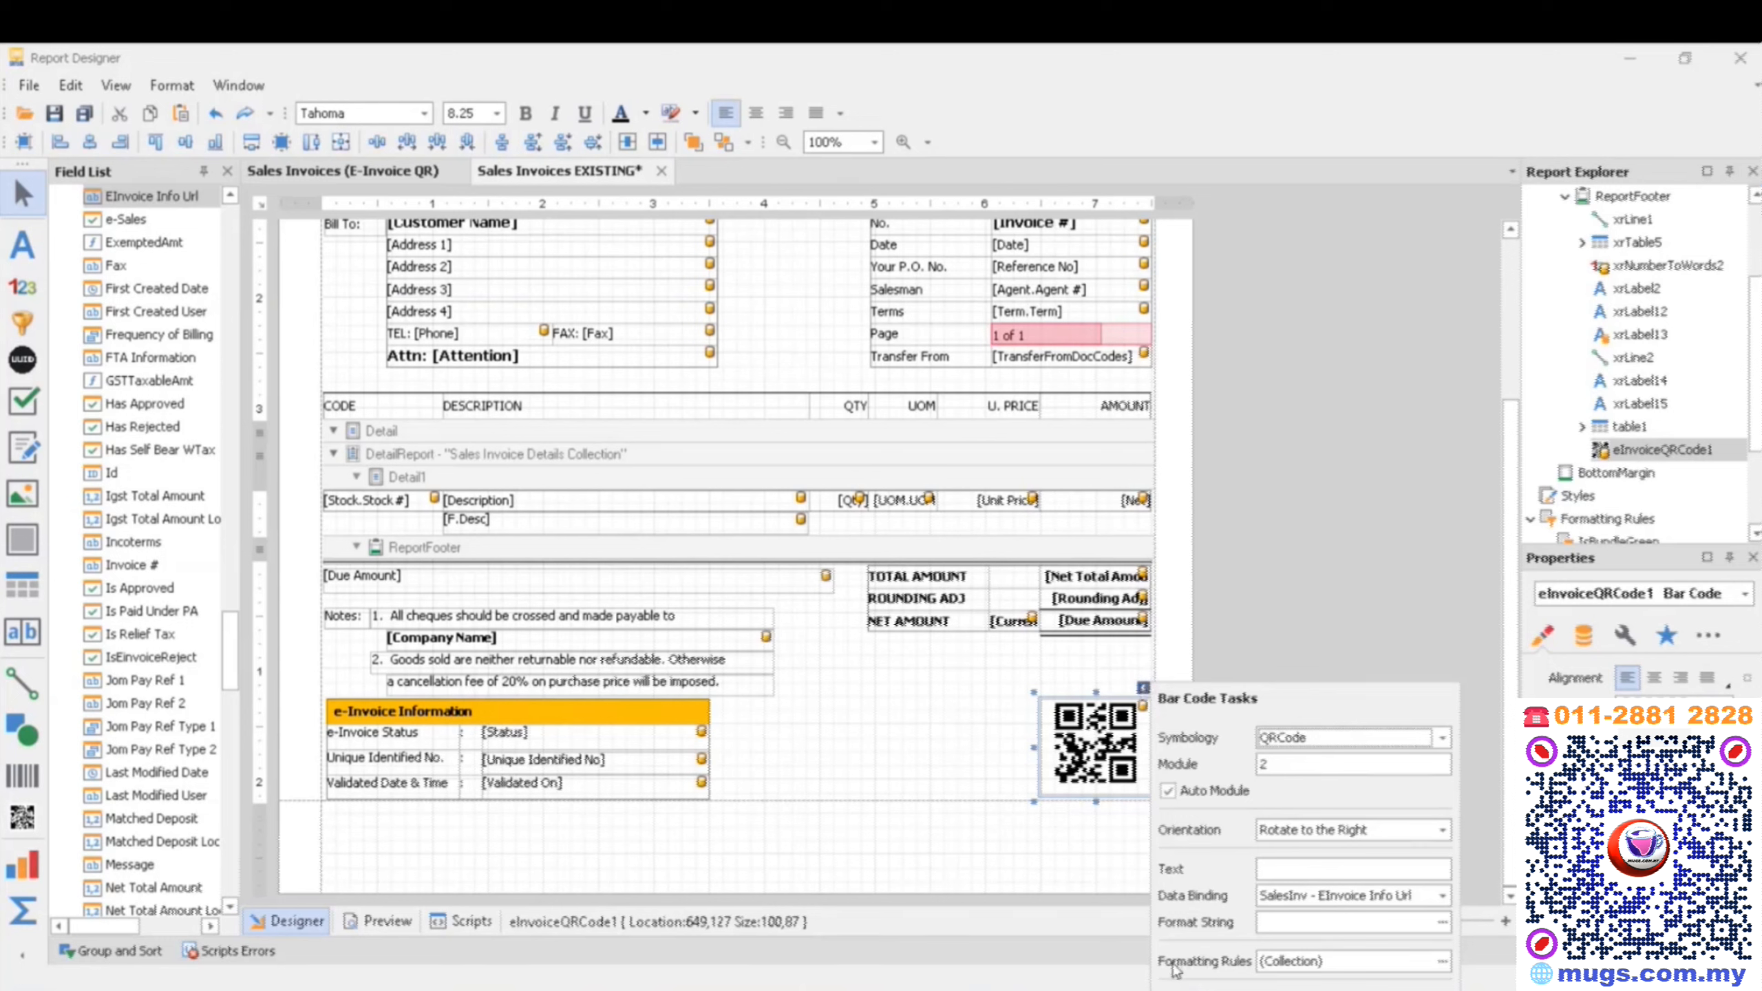
click(1443, 963)
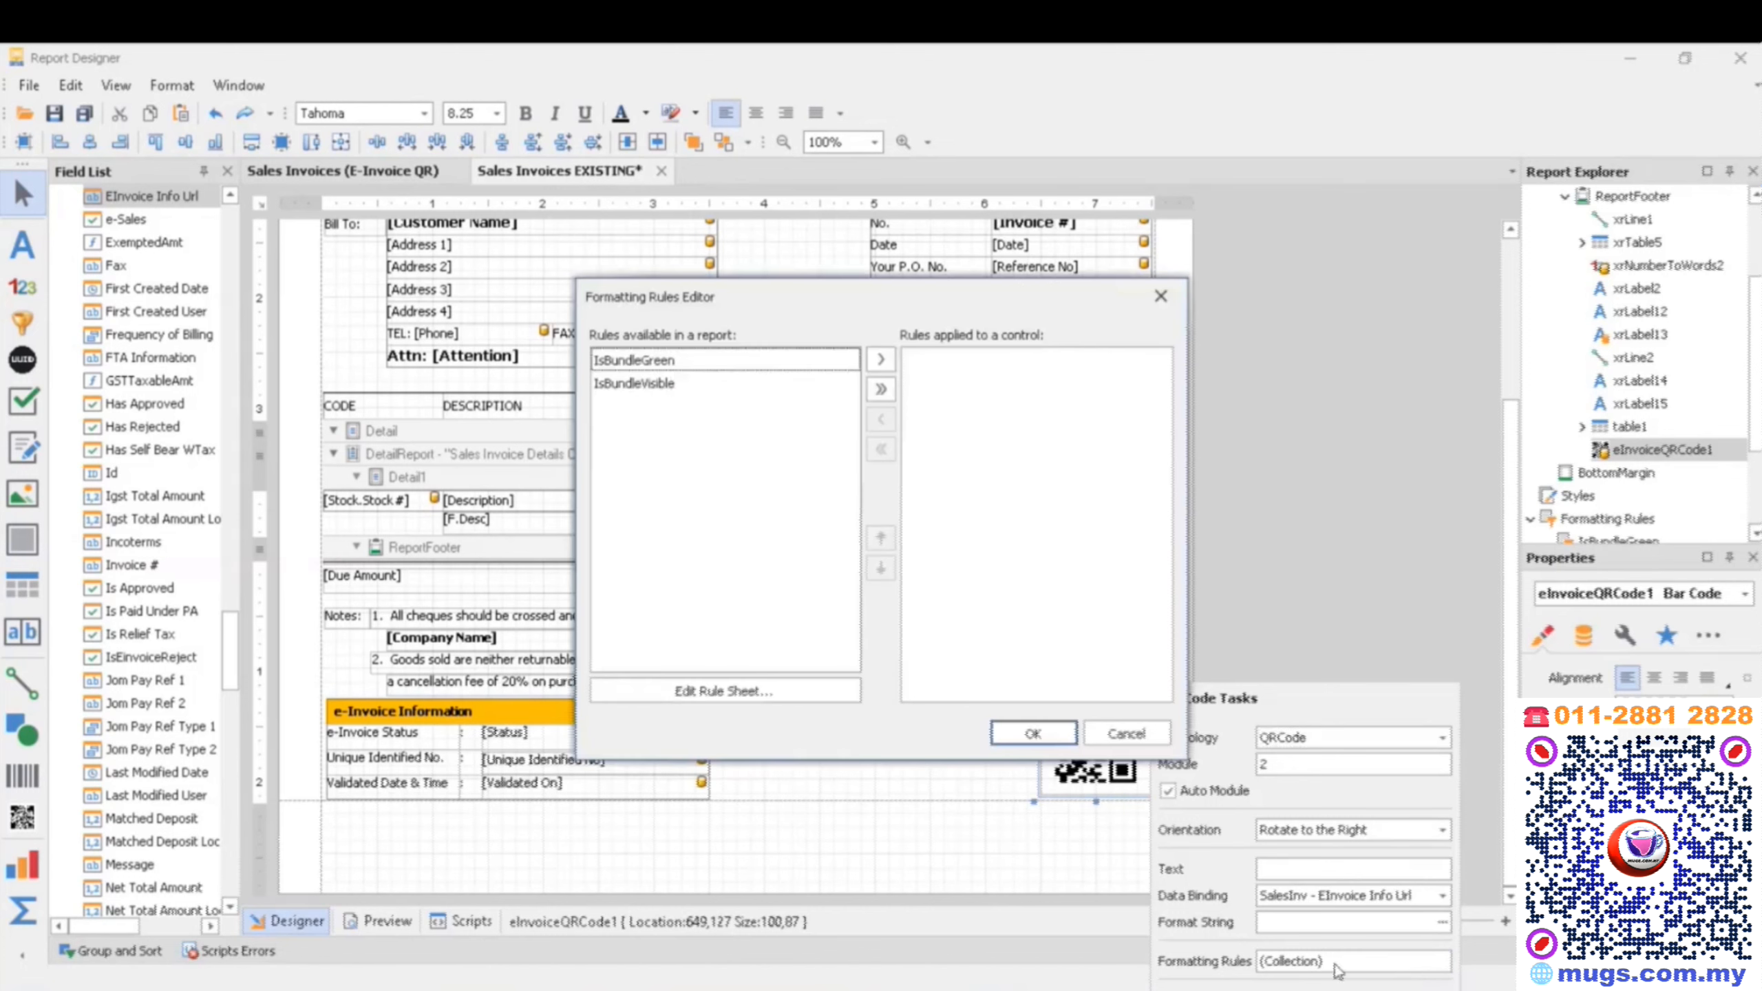
click(758, 707)
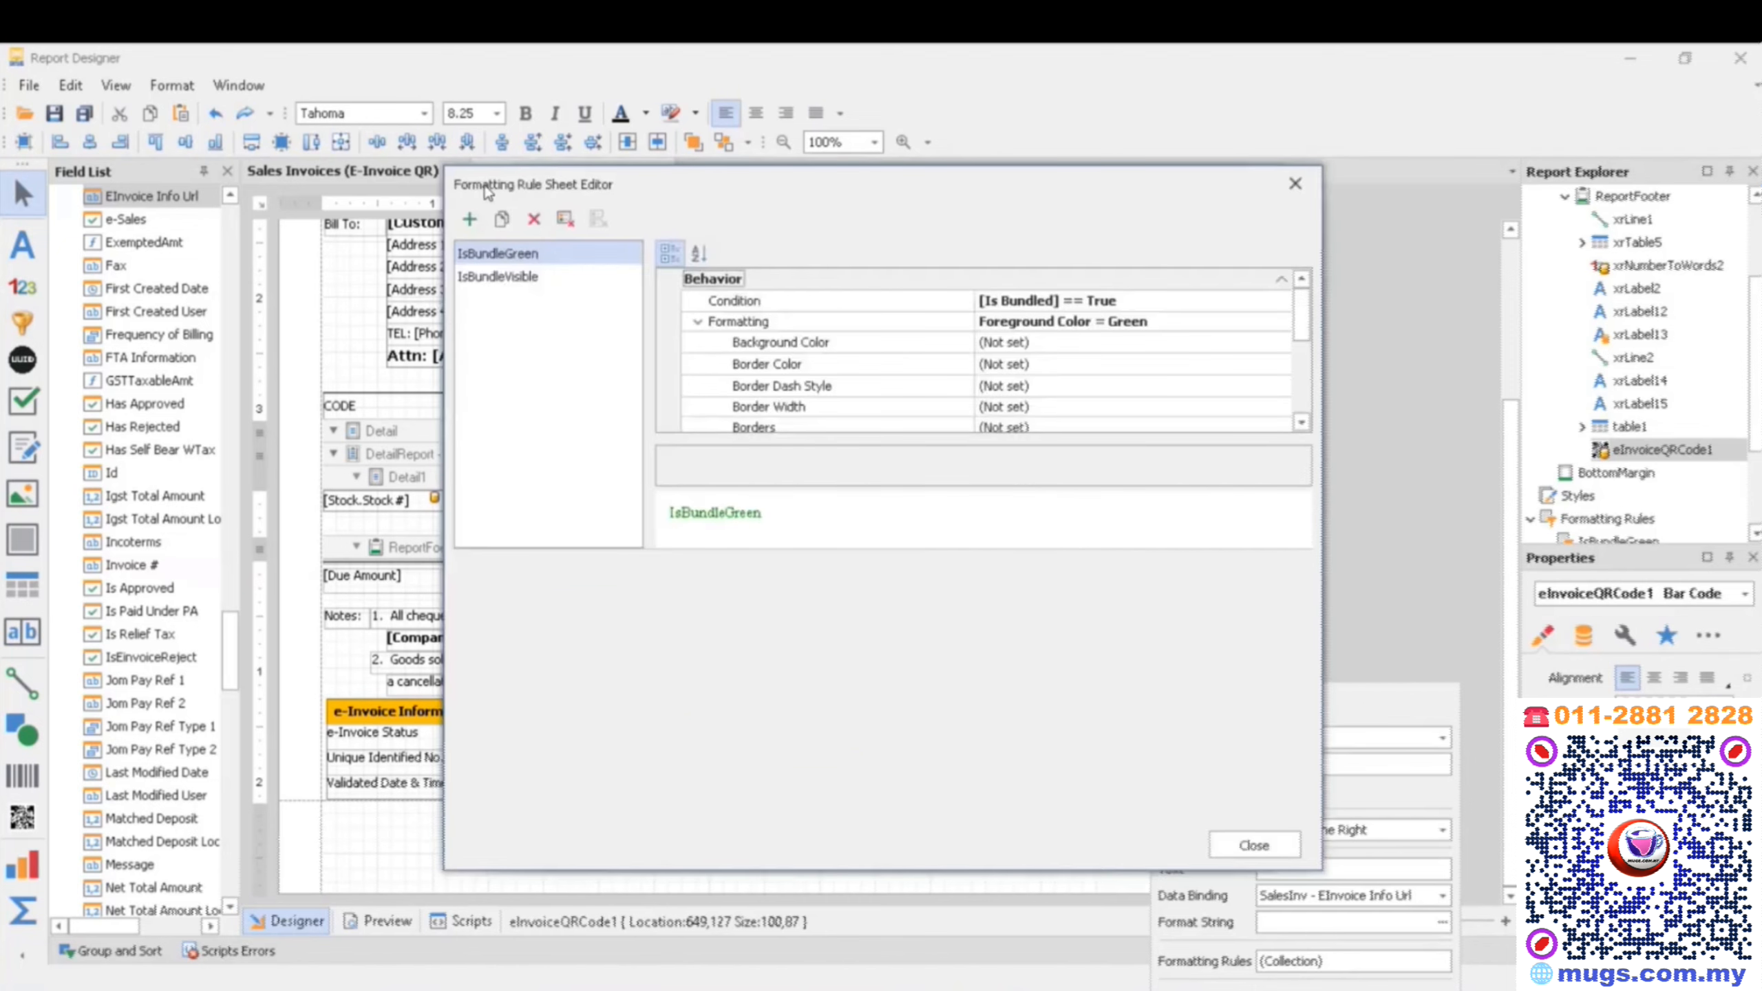
click(469, 221)
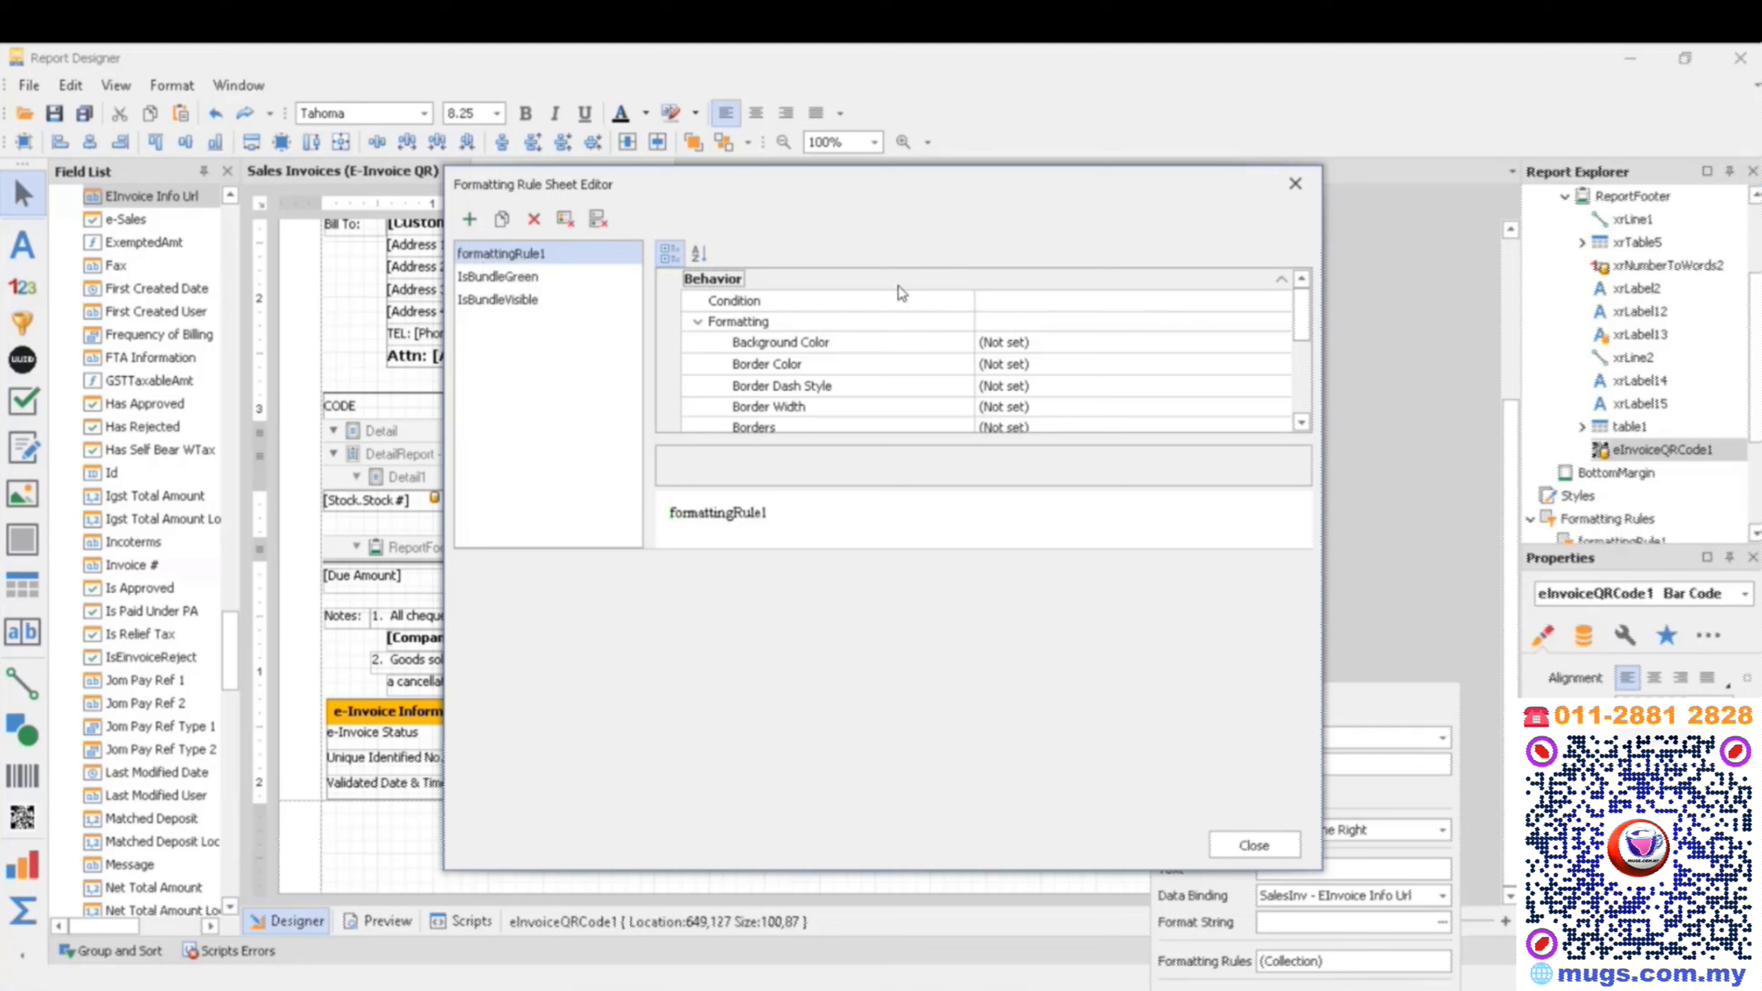
- Open the condition of the new formatting rule and insert the IsNullOrEmpty() function
click(735, 303)
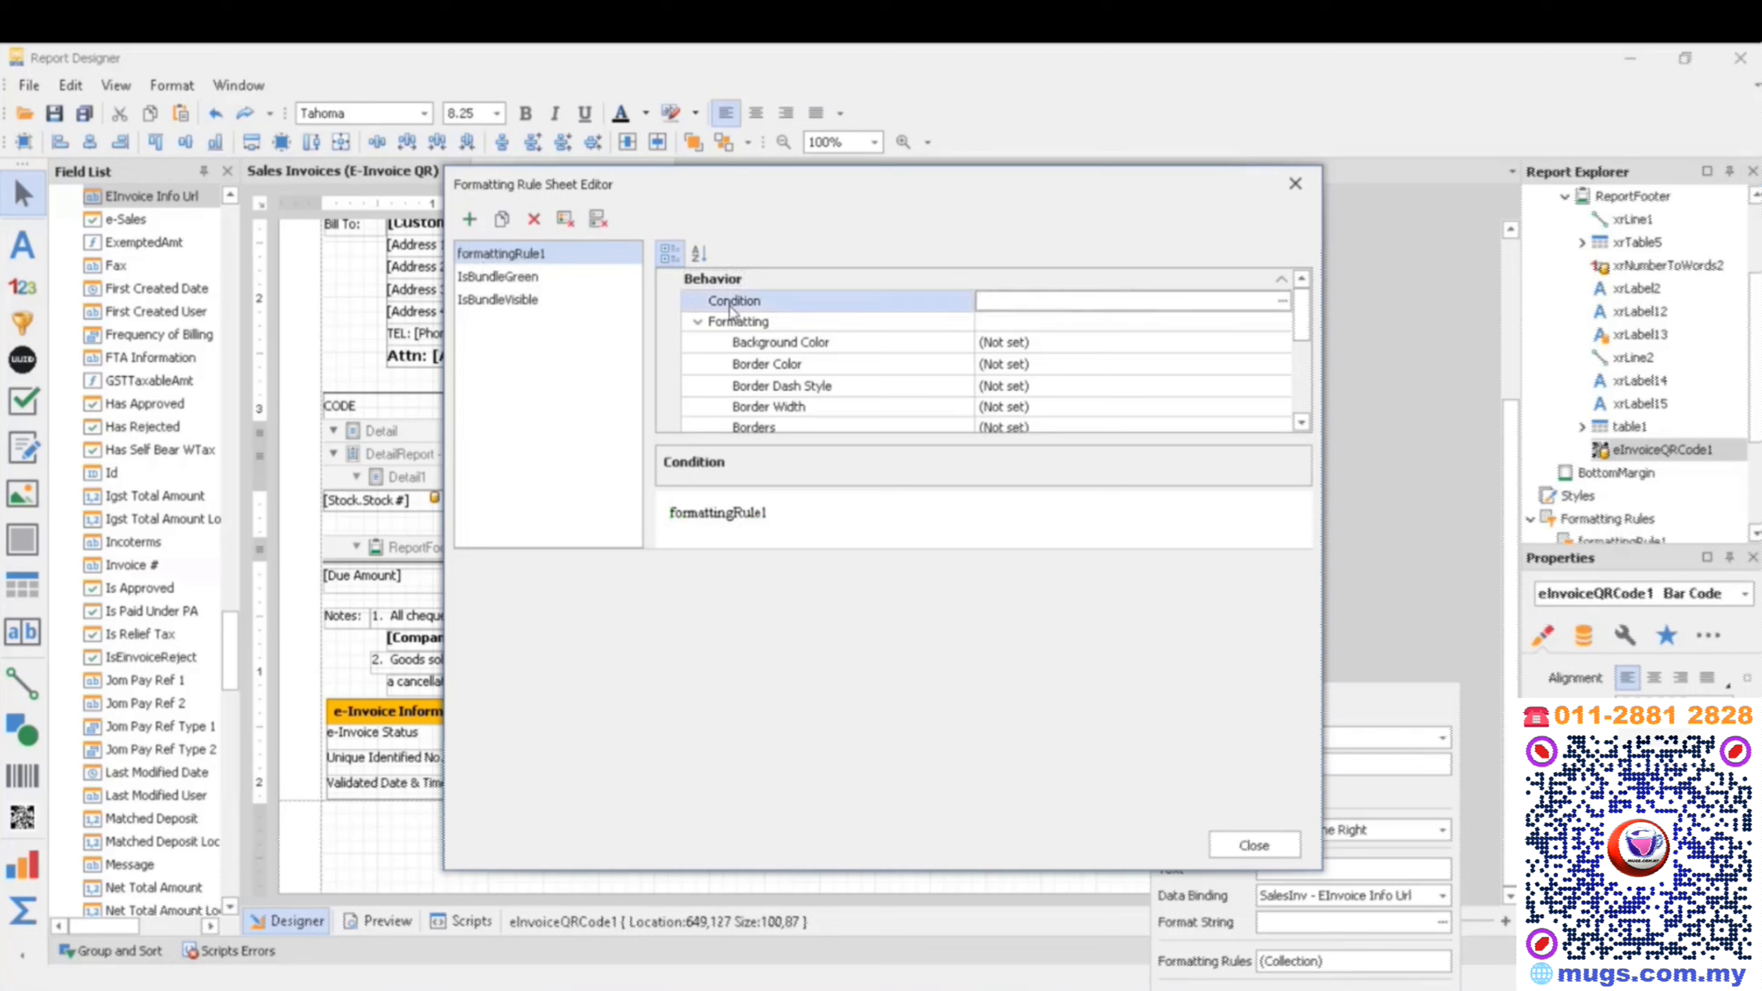
click(1285, 304)
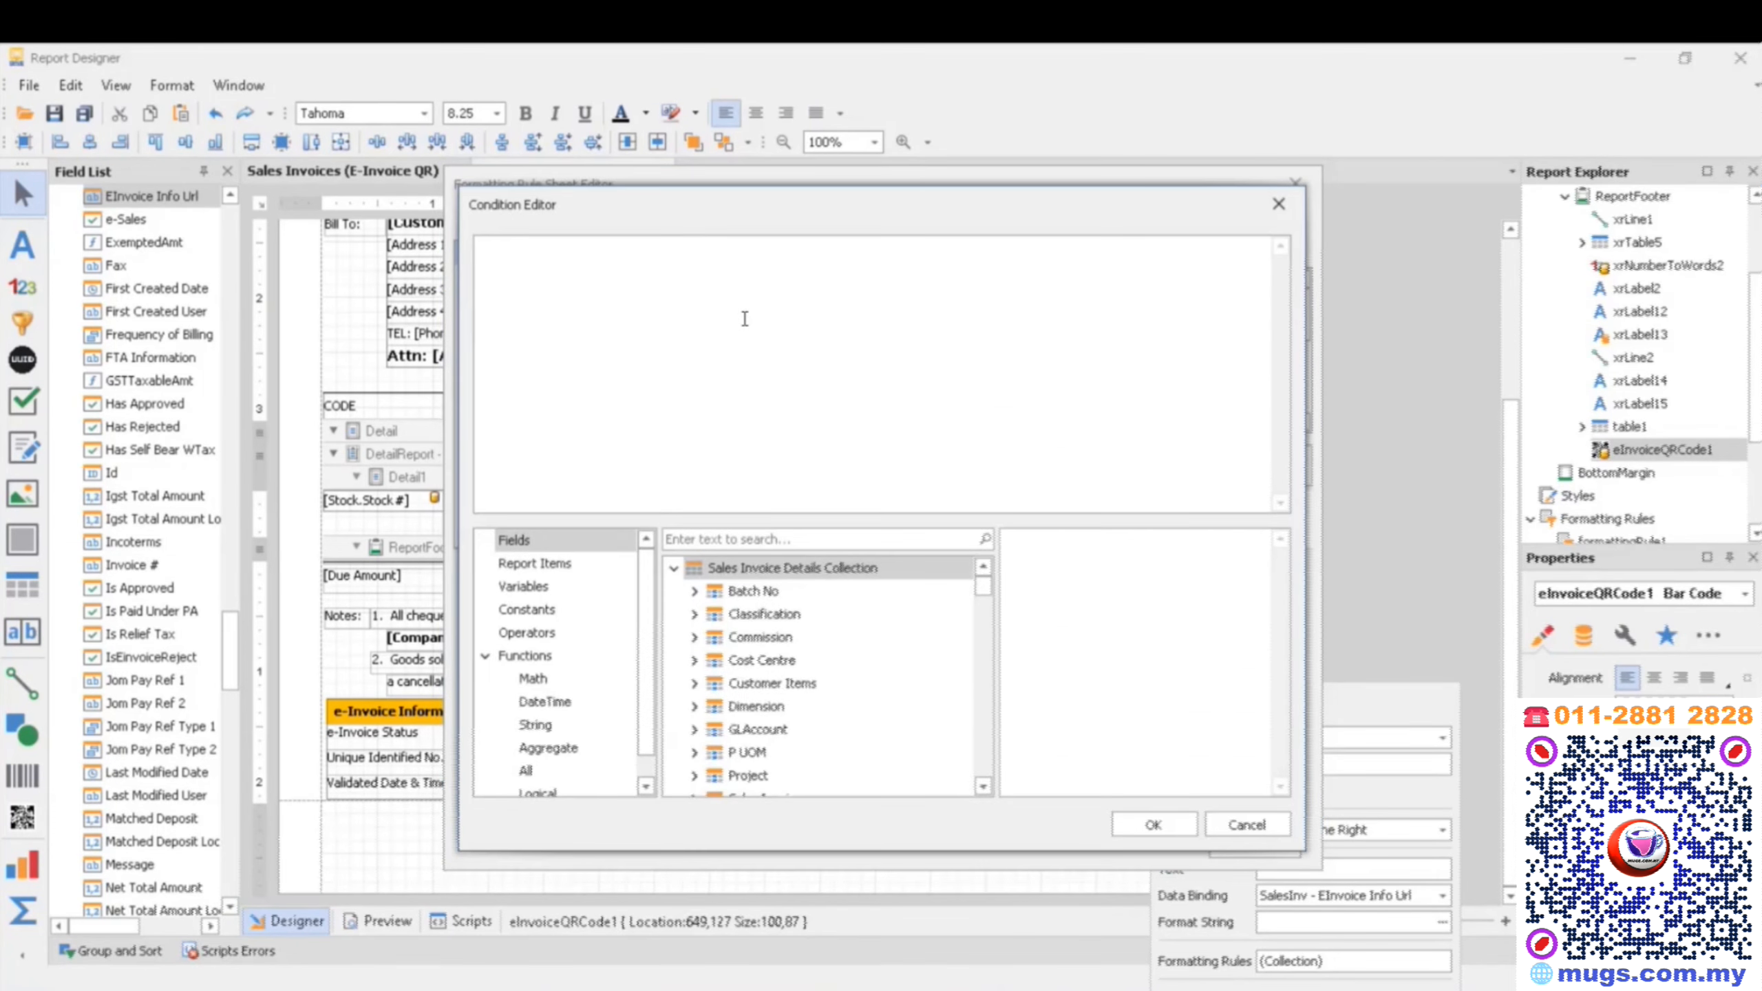
text(ISNULL)
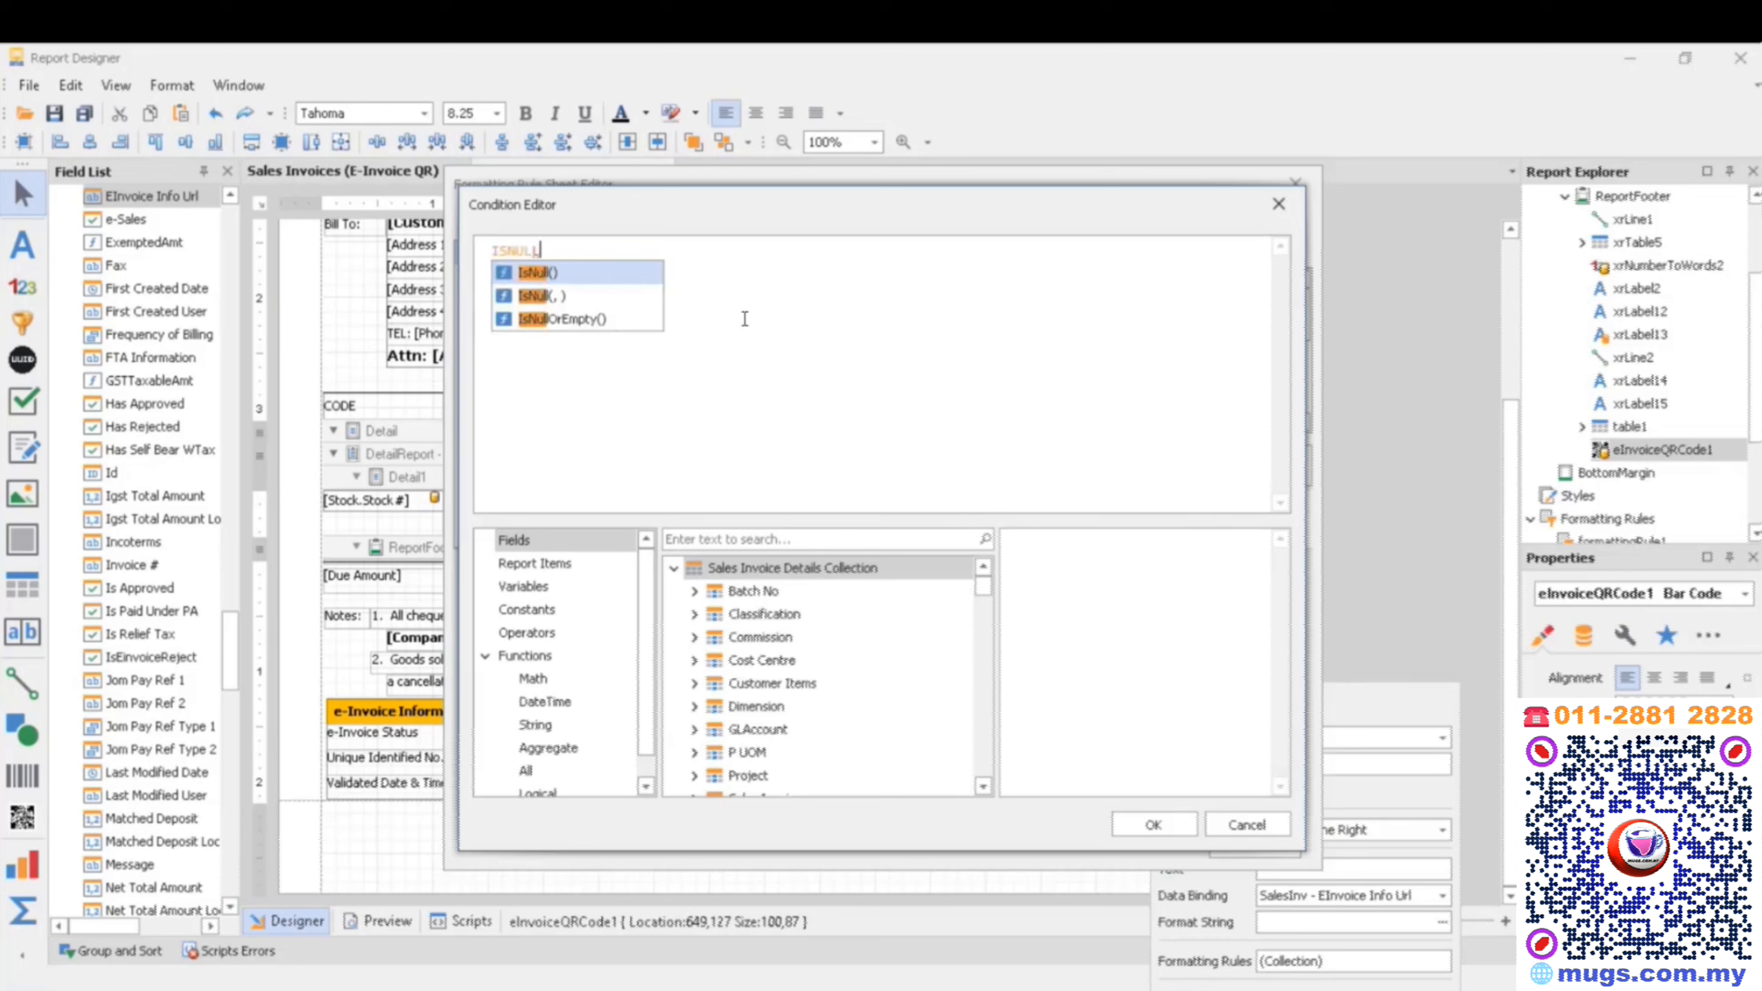
key(Down)
key(Down)
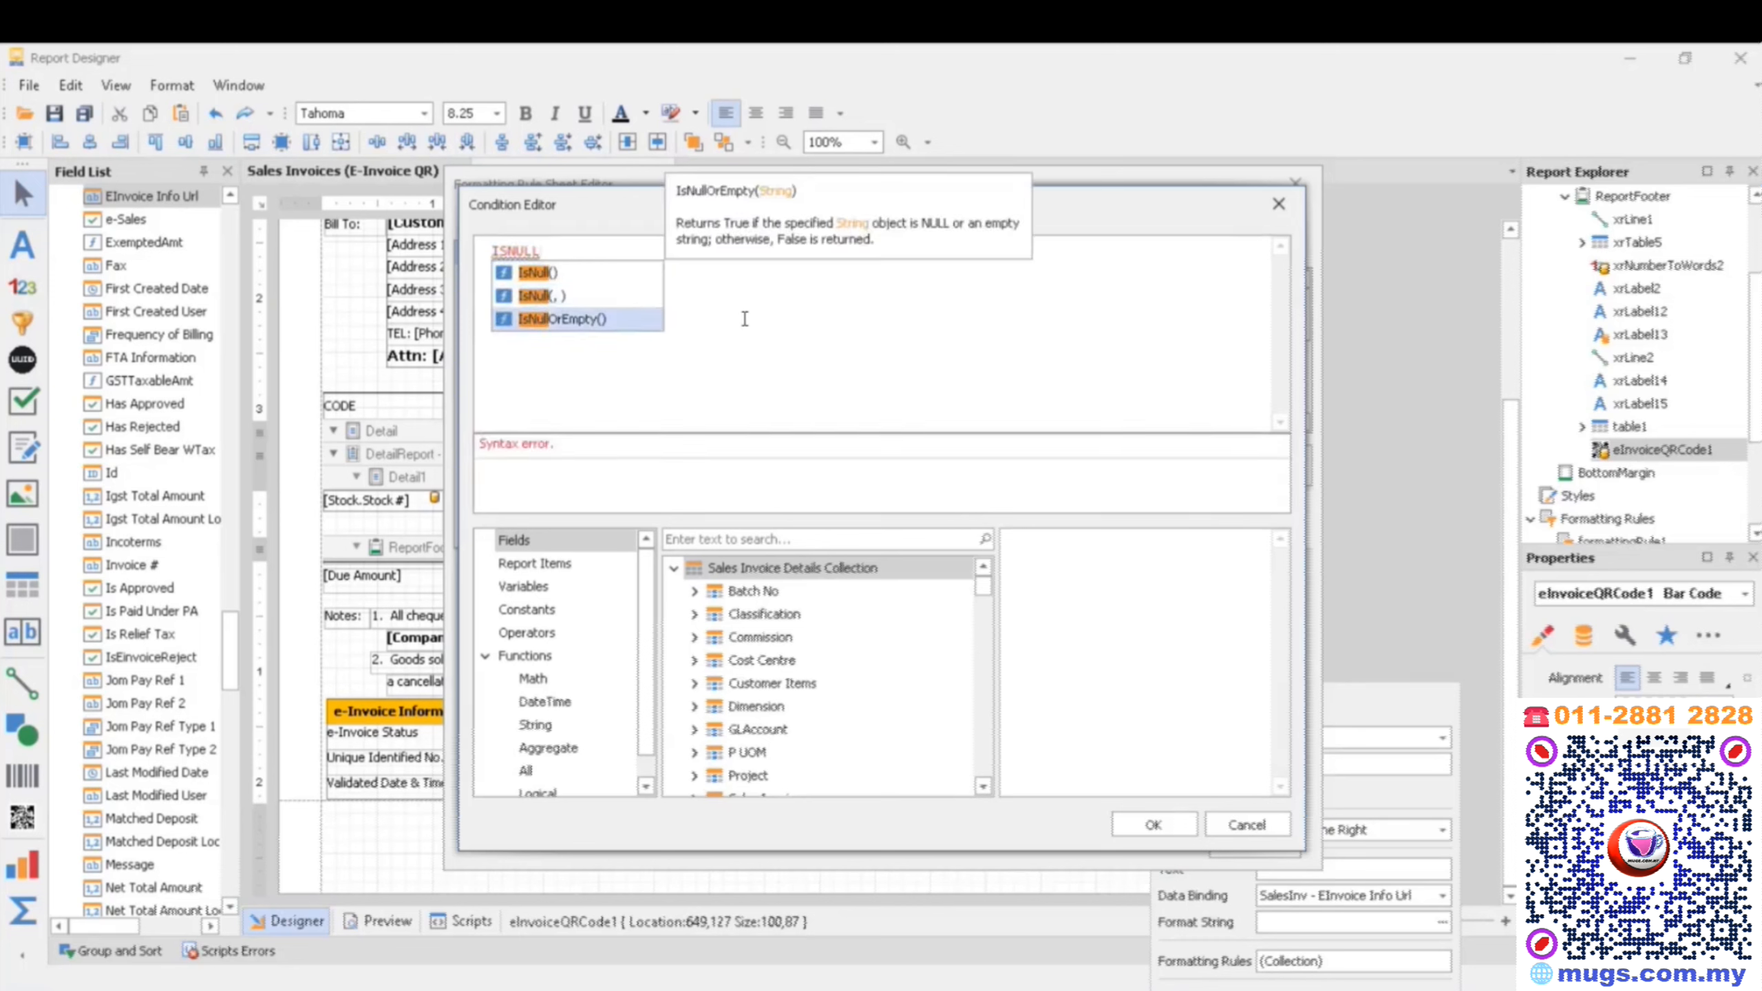
key(Escape)
key(Return)
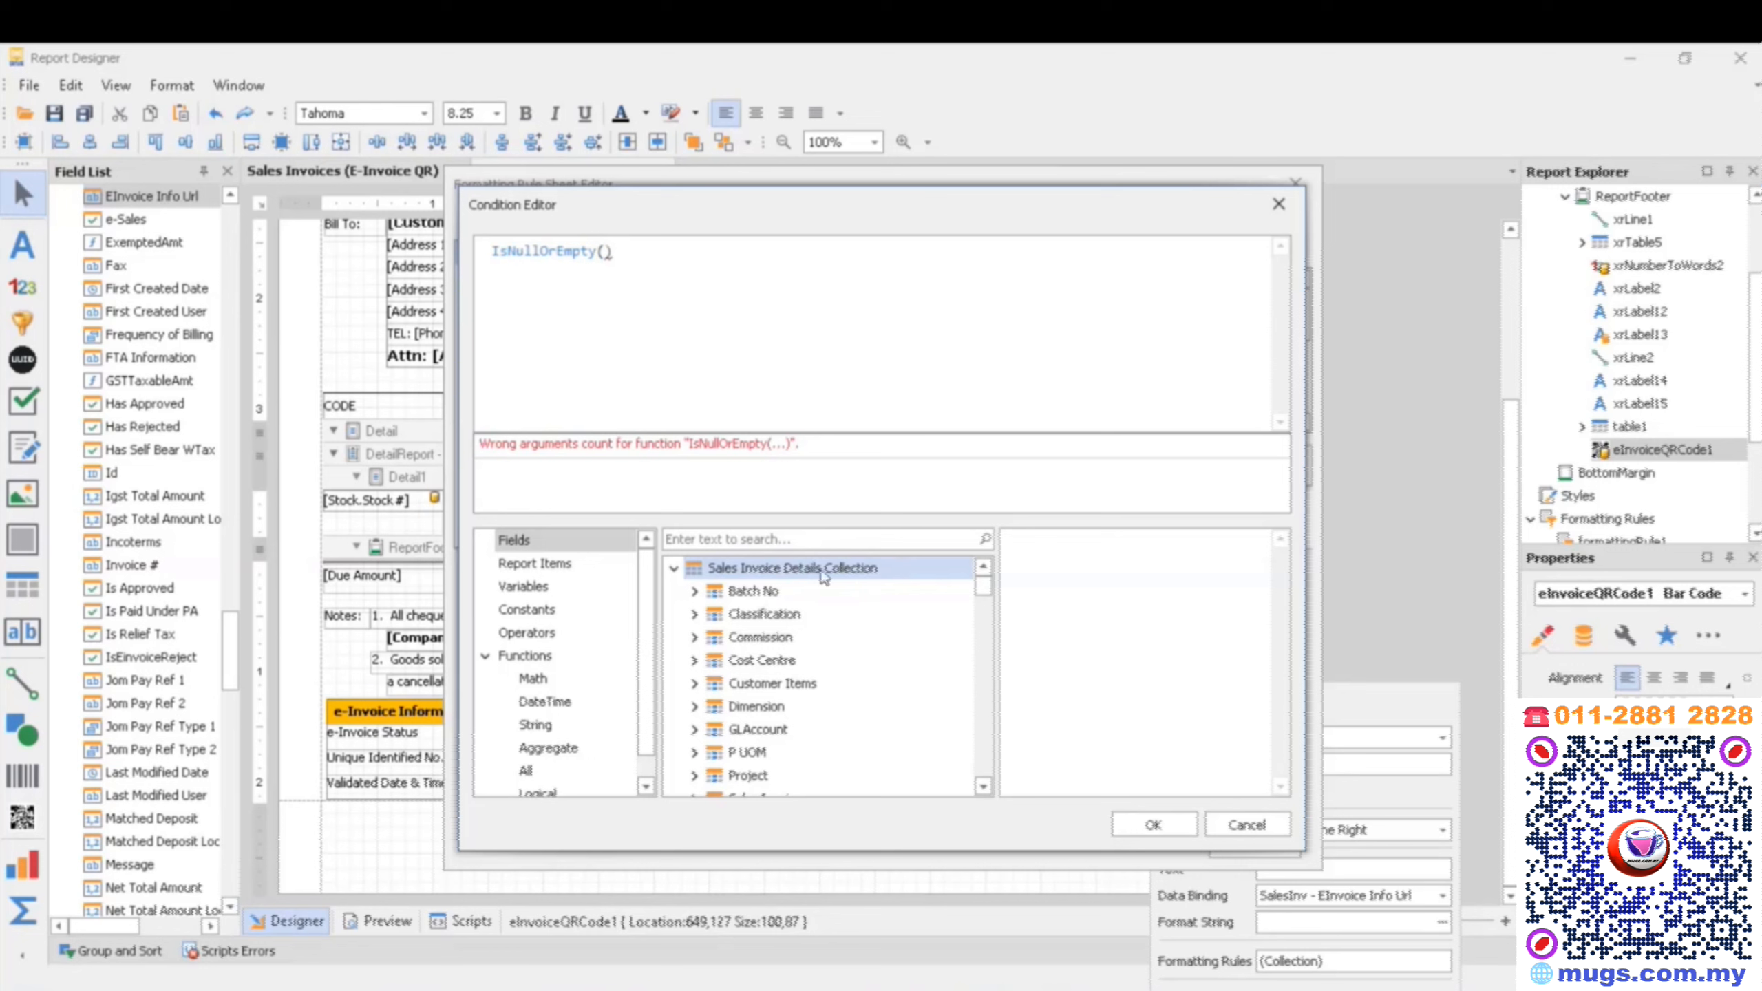
- Add the Unique Identified No field of Sales Invoice as the argument of IsNullOrEmpty and accept the condition
scroll(805, 577, down, 2)
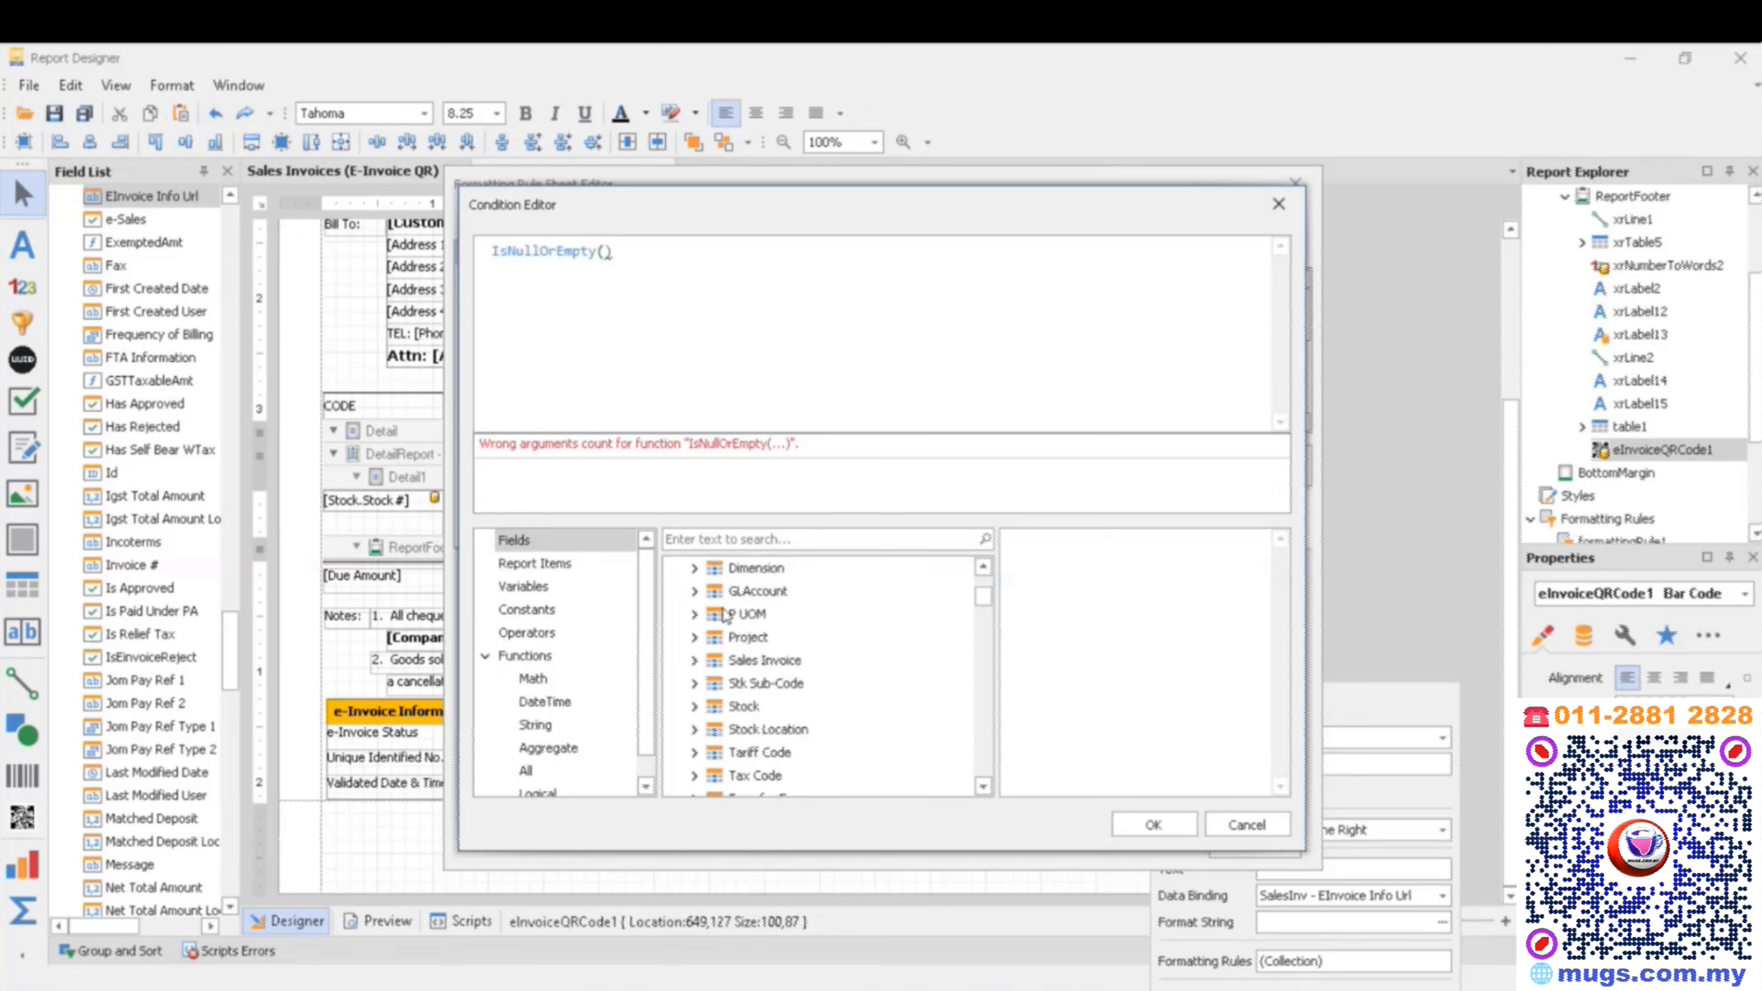
click(742, 664)
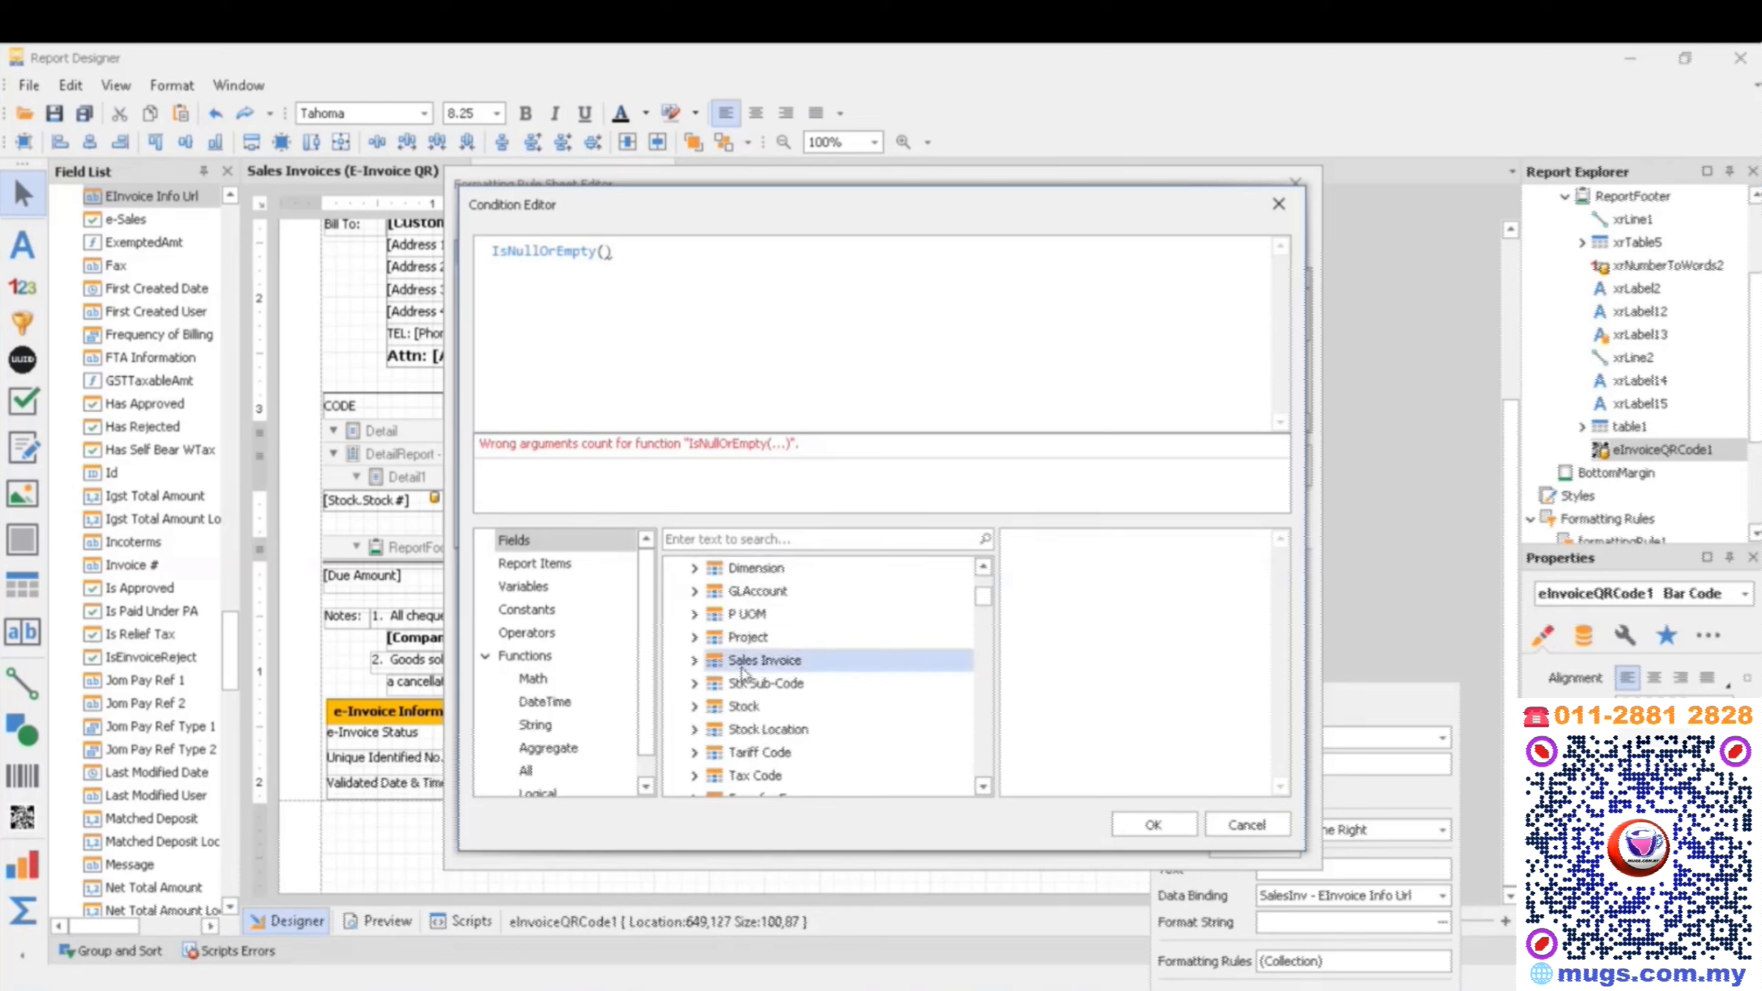
click(694, 661)
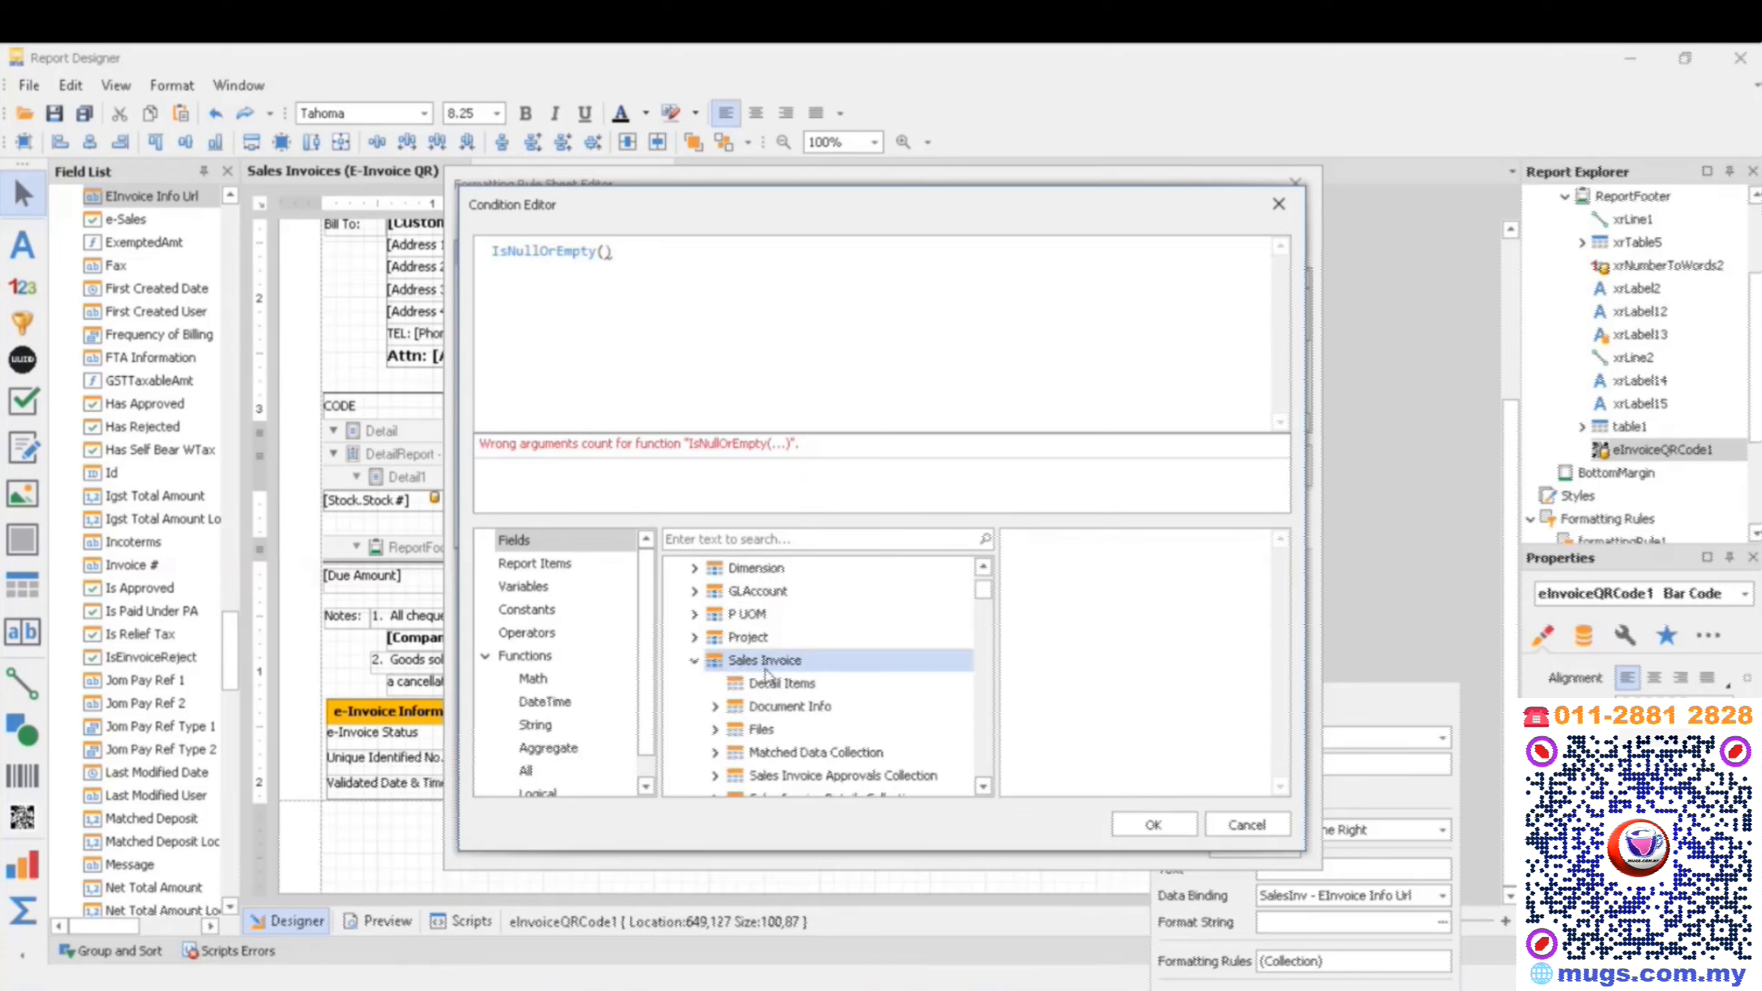
scroll(832, 687, down, 10)
scroll(845, 692, down, 15)
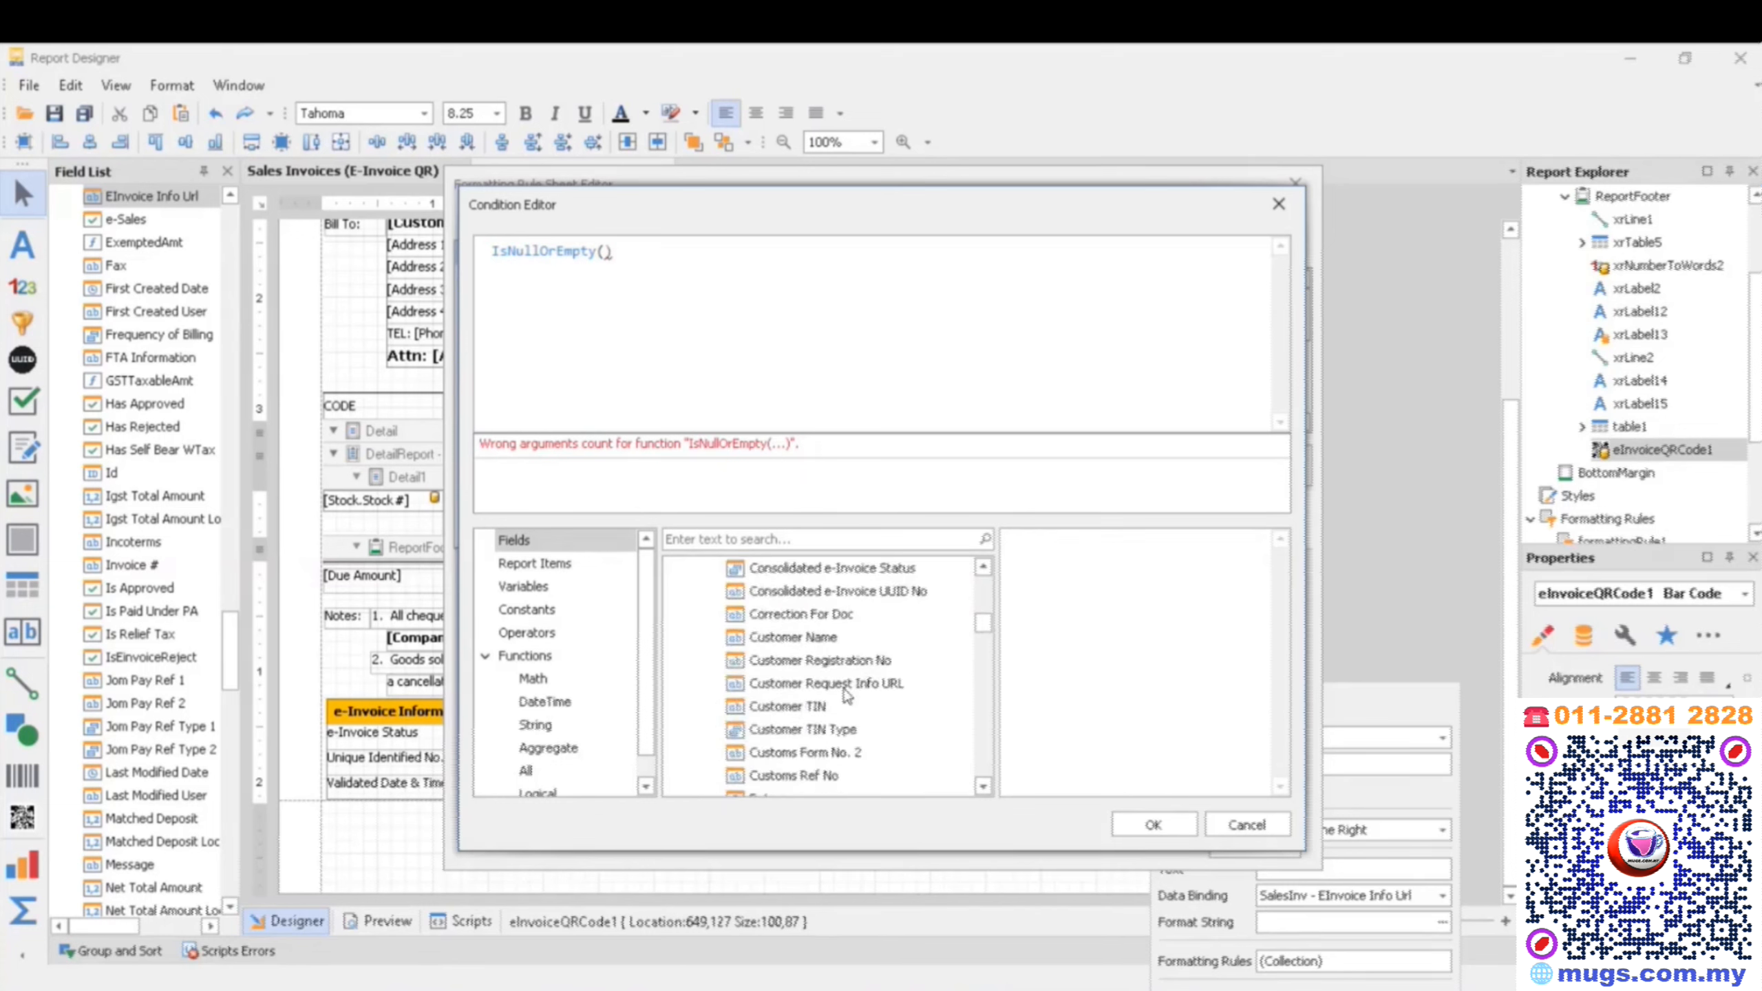
scroll(846, 693, down, 15)
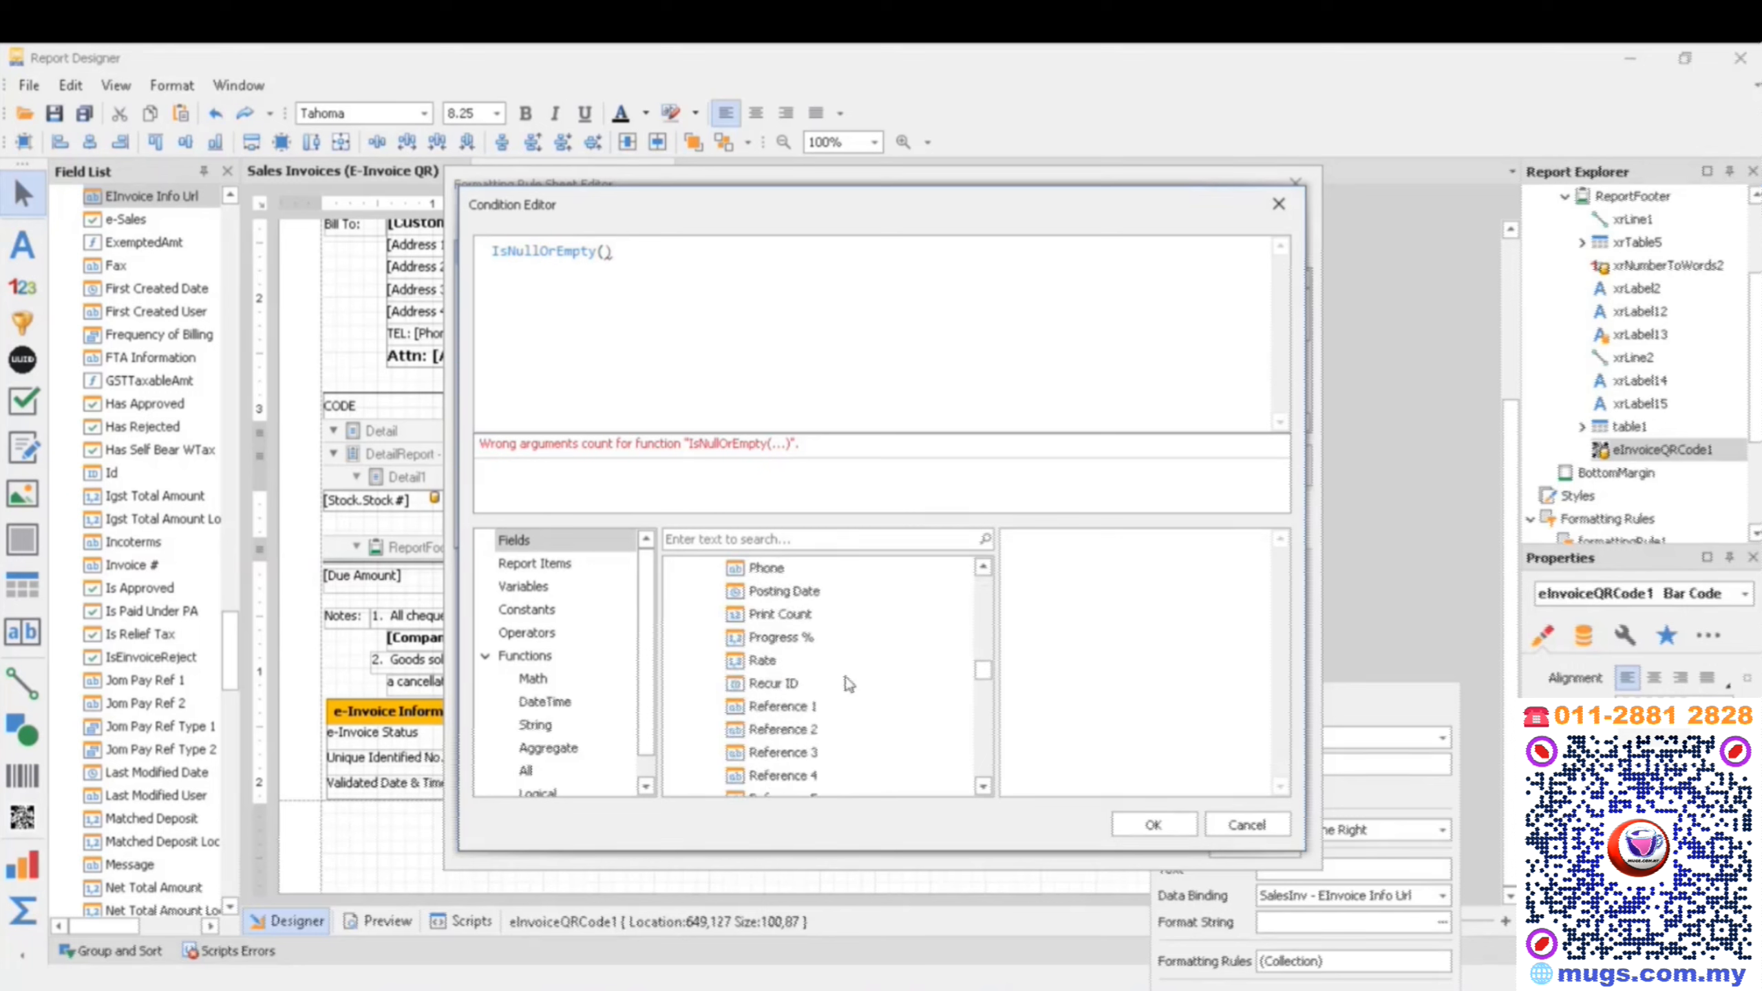
scroll(808, 690, down, 3)
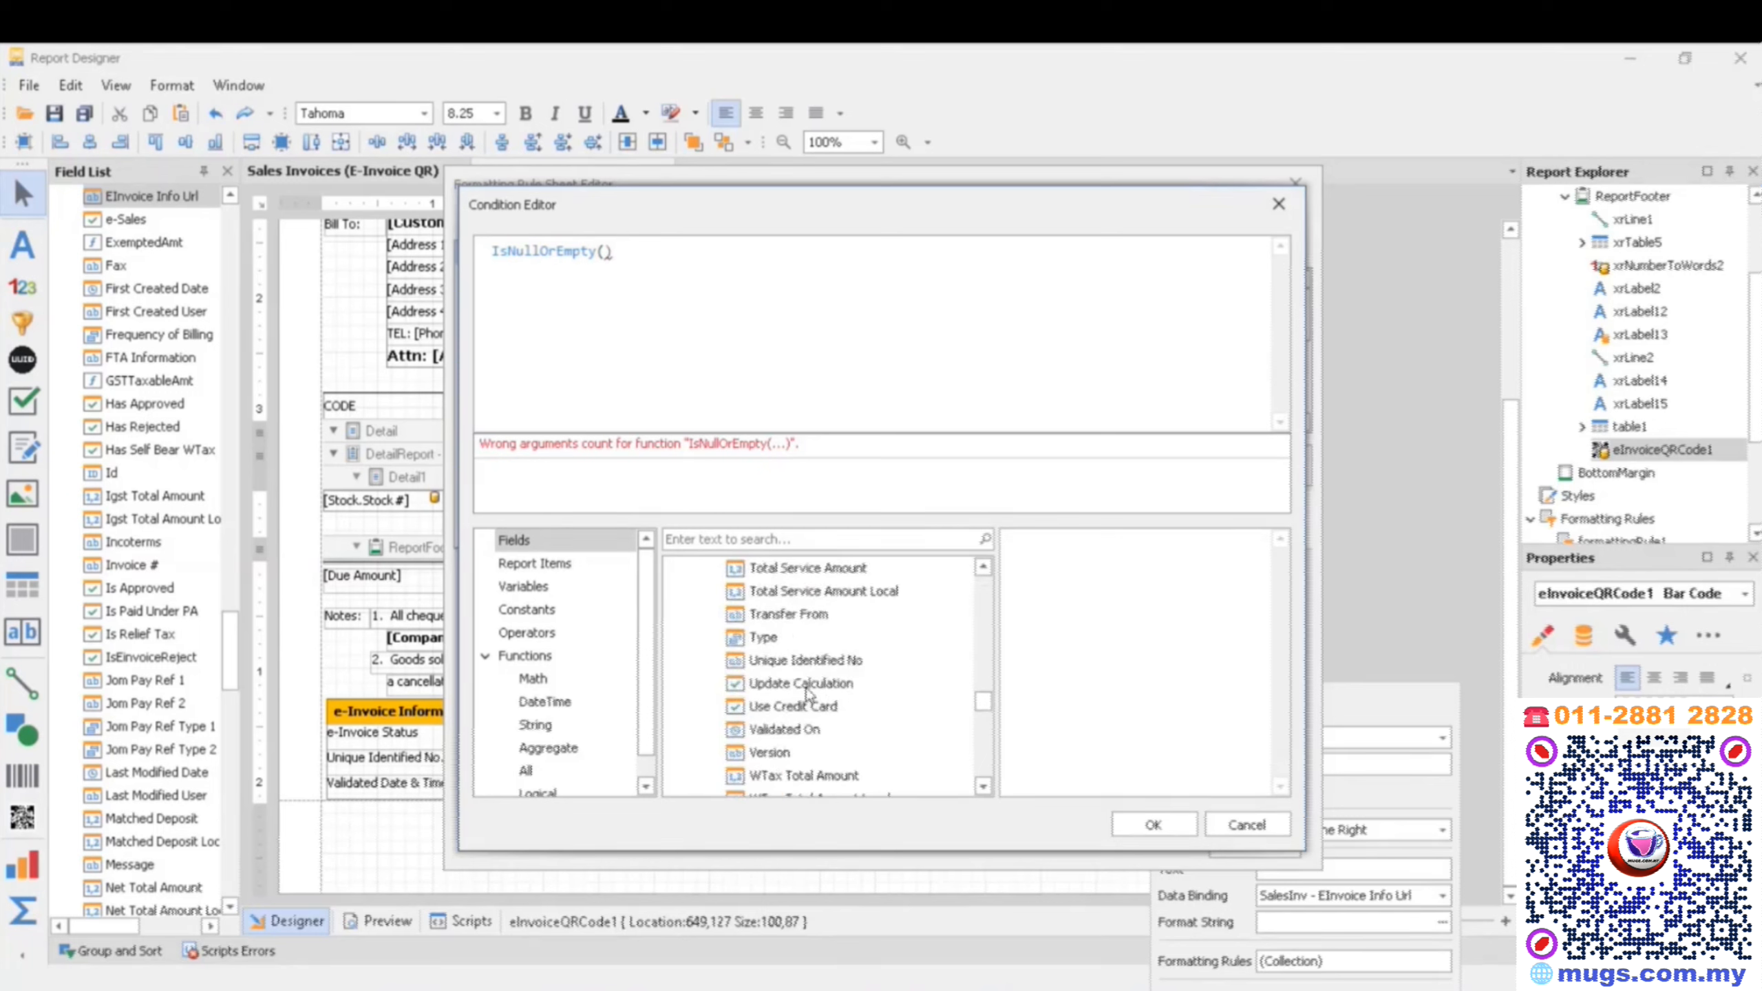
double_click(822, 660)
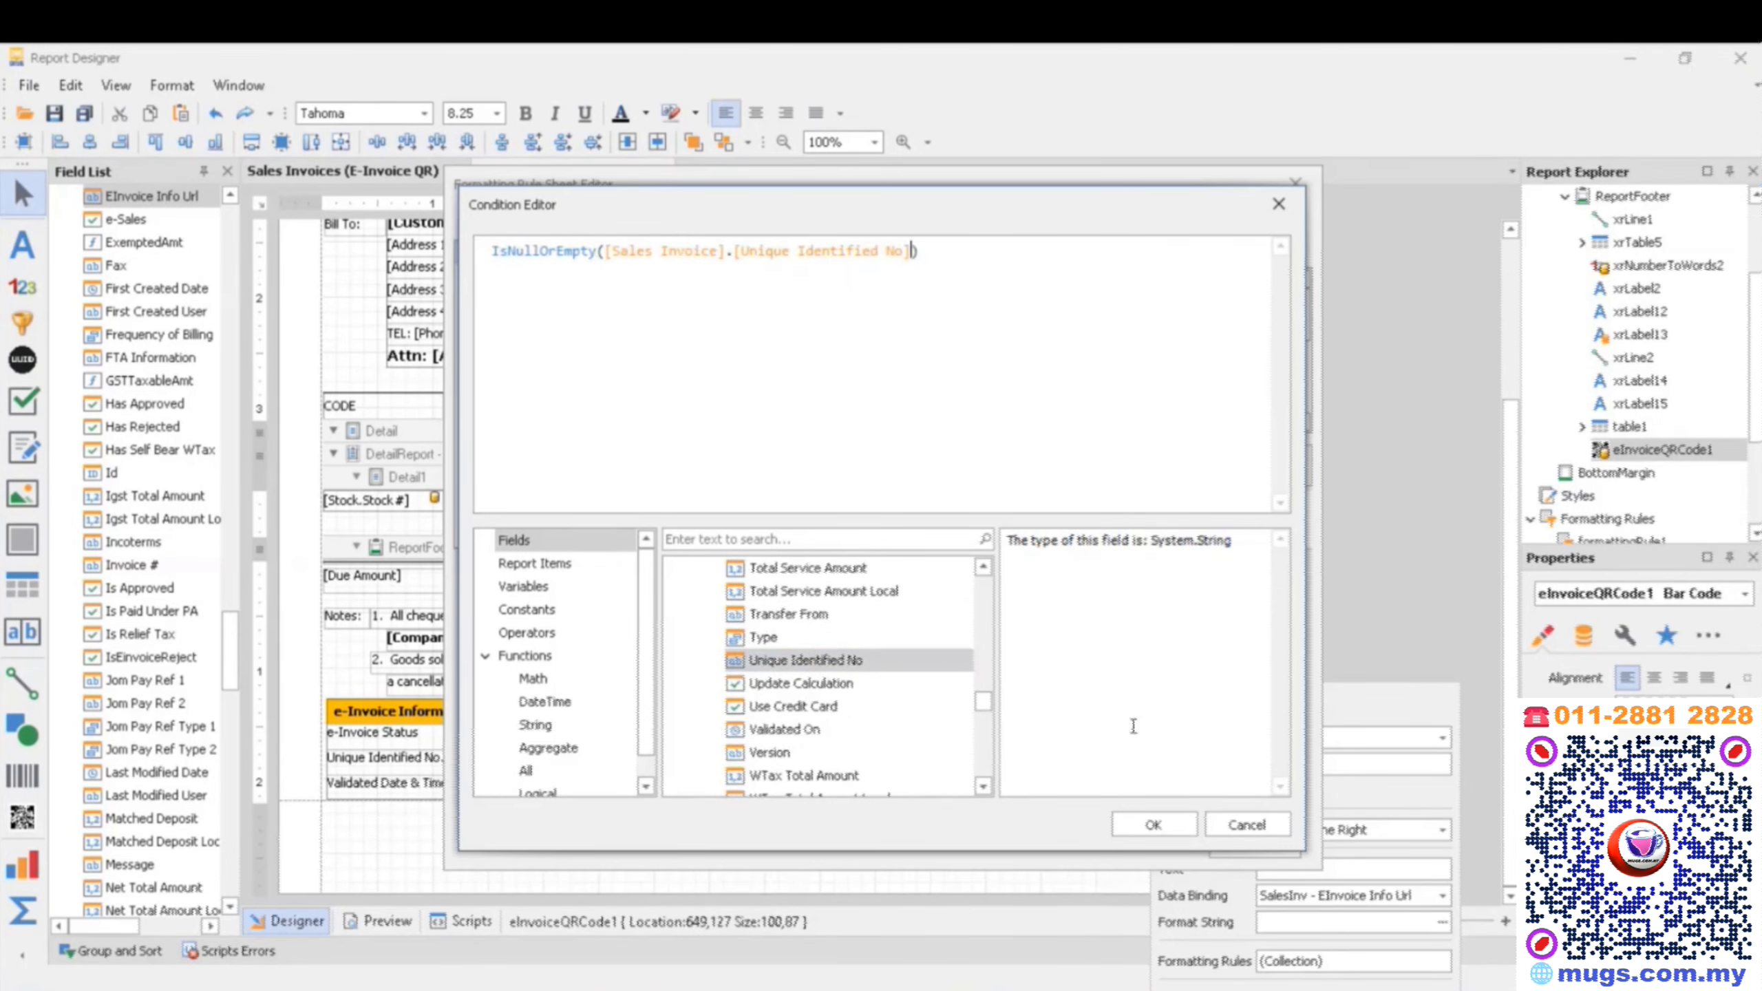
click(1162, 826)
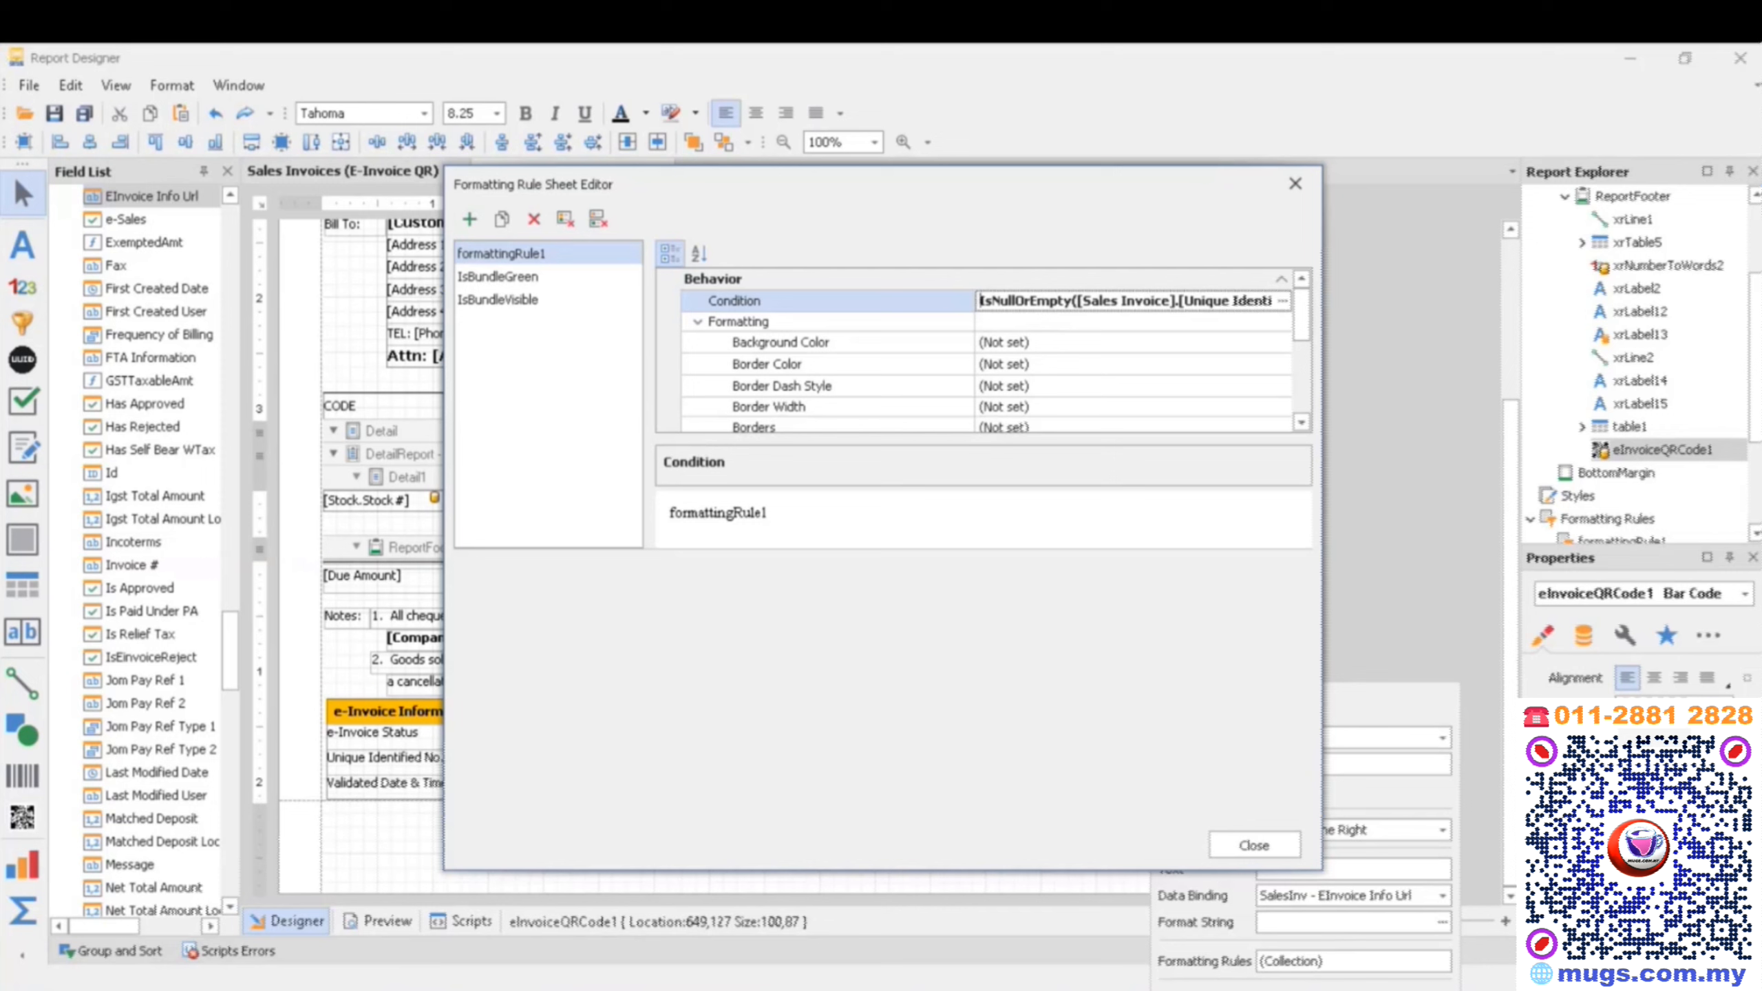
- Set the Visible formatting option of the new rule to No
scroll(1235, 416, down, 5)
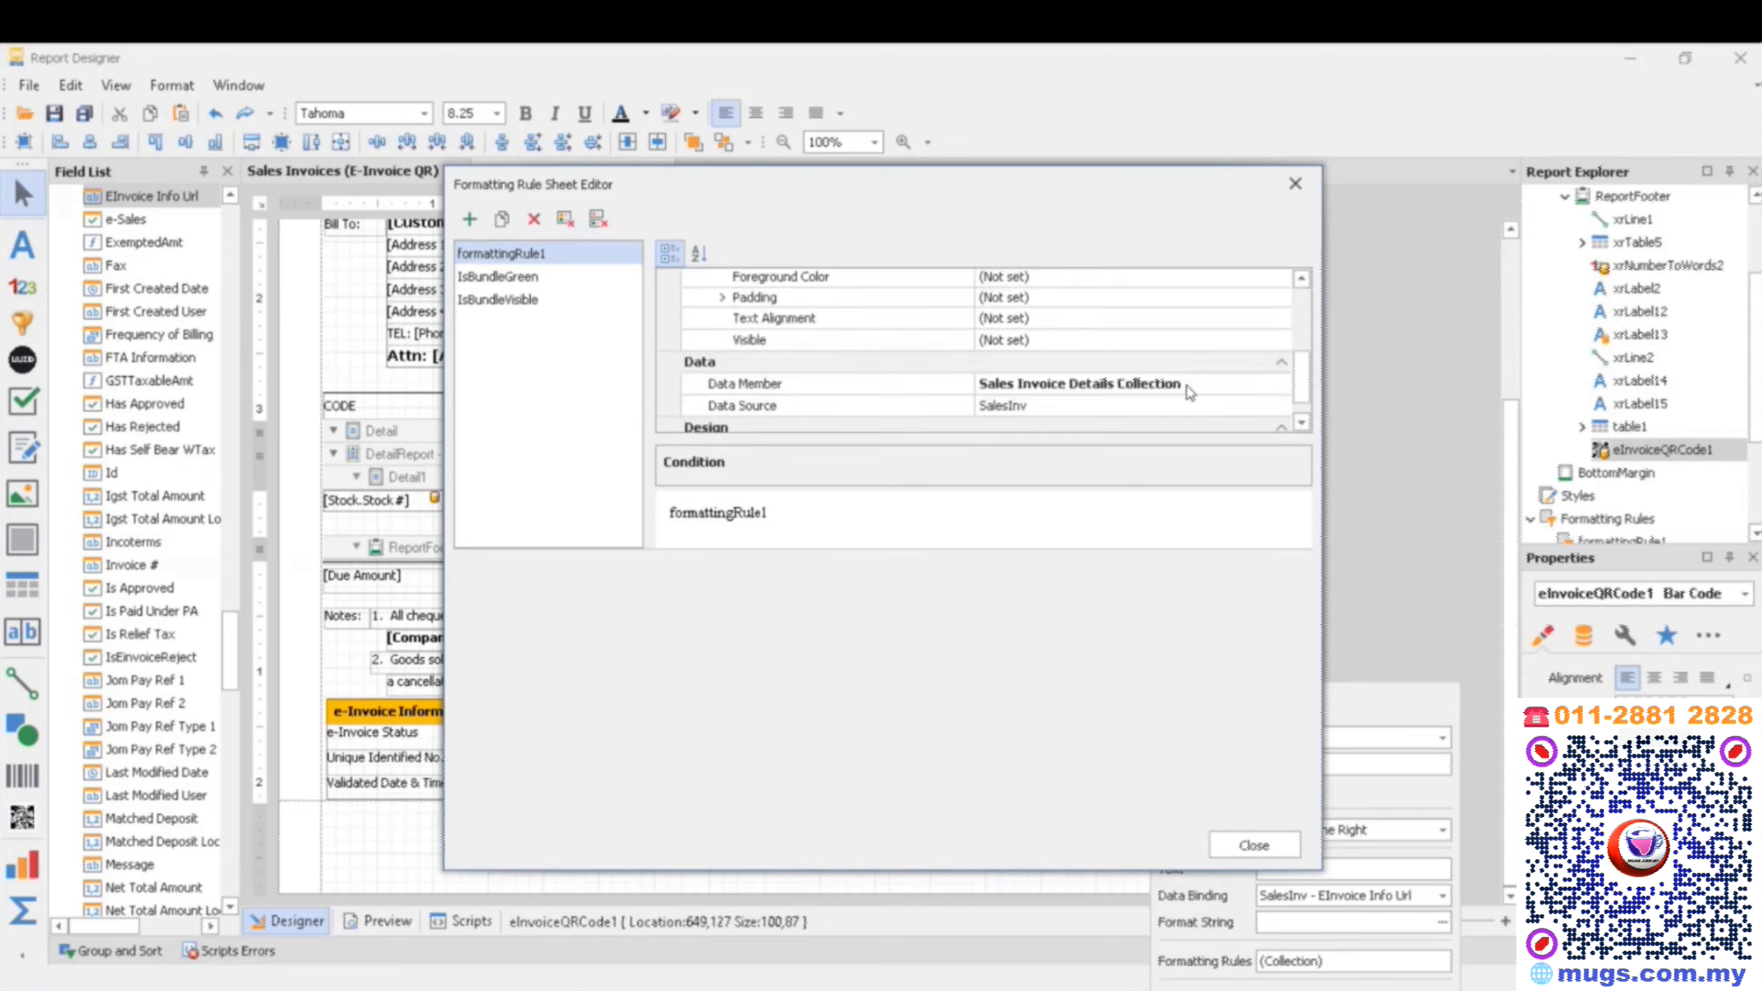
click(756, 316)
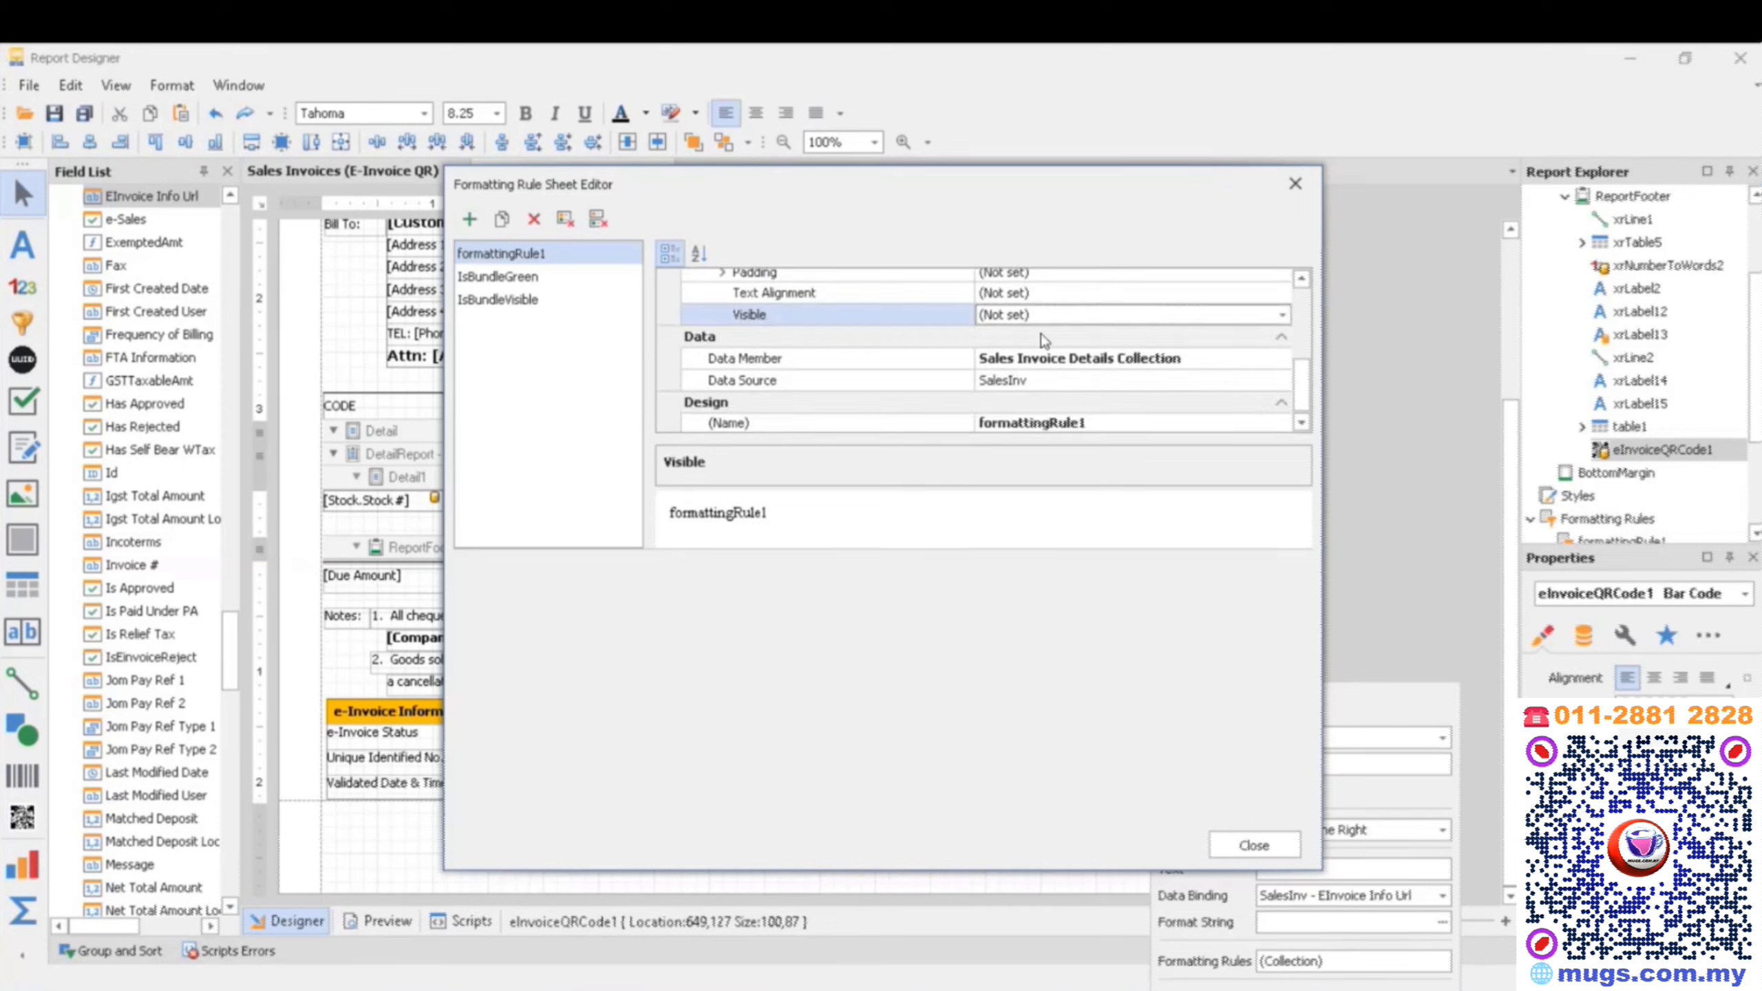
click(1282, 316)
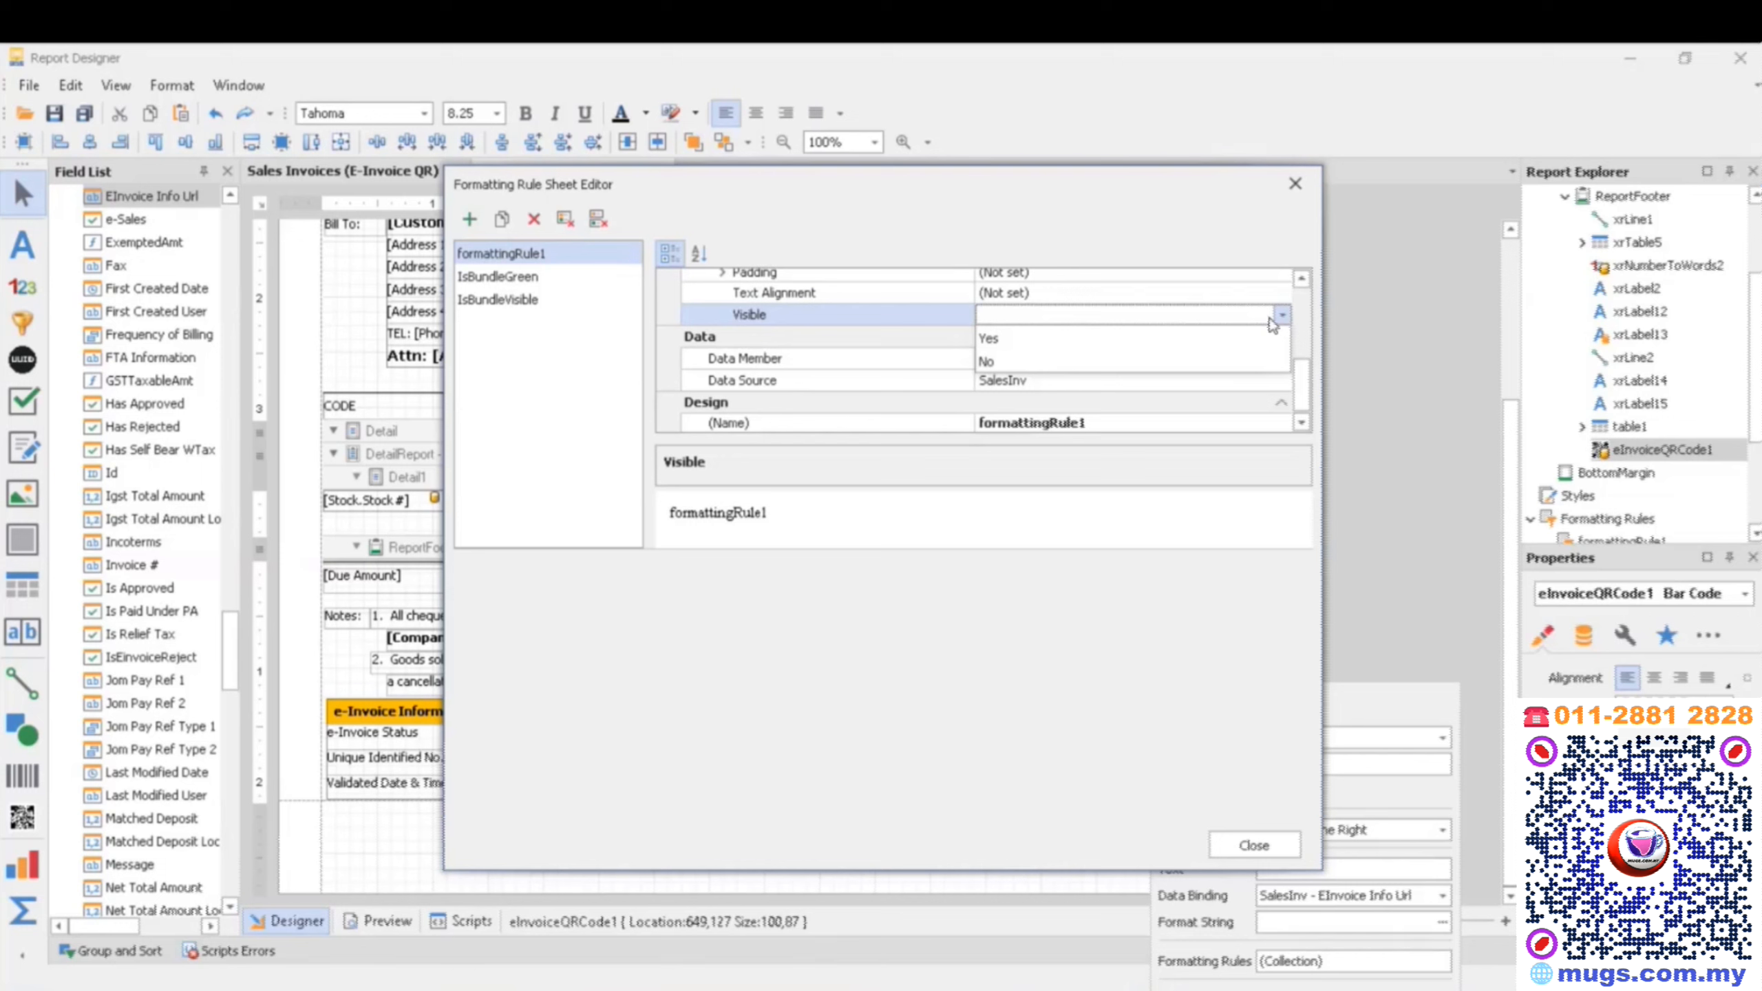
click(1190, 362)
click(927, 353)
click(924, 341)
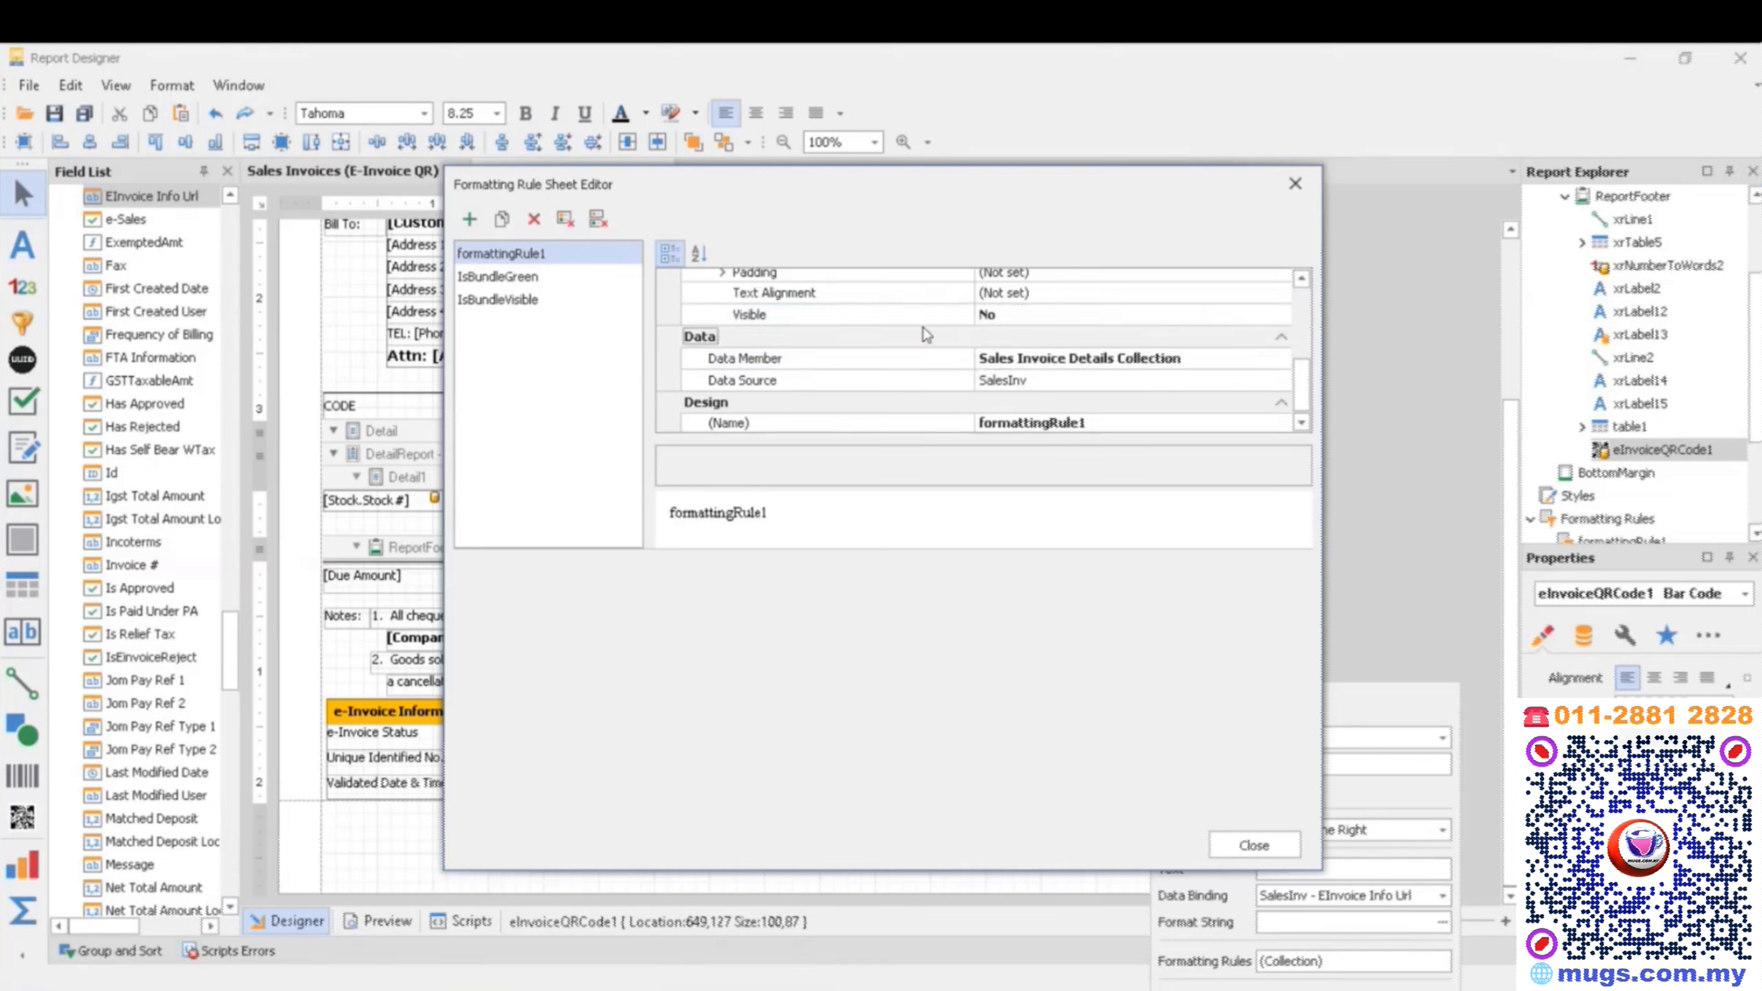
- Rename the new formatting rule to QRNAME and close the rule sheet
click(1137, 429)
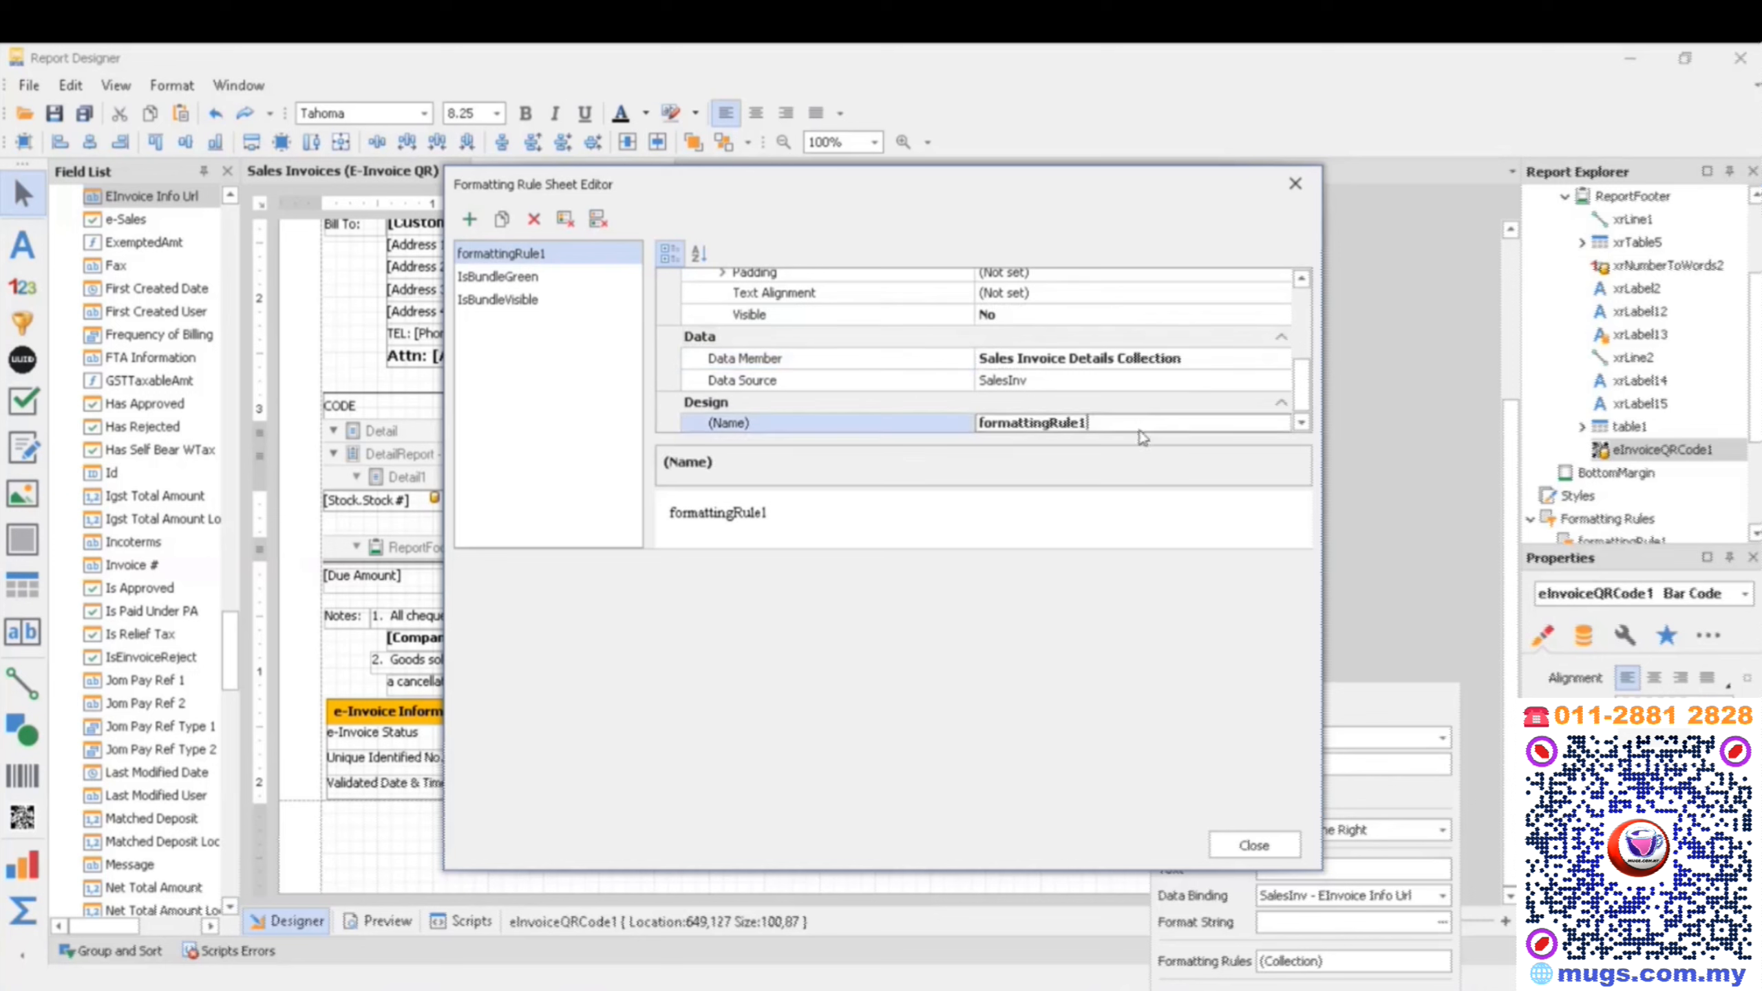
double_click(1141, 429)
text(QR)
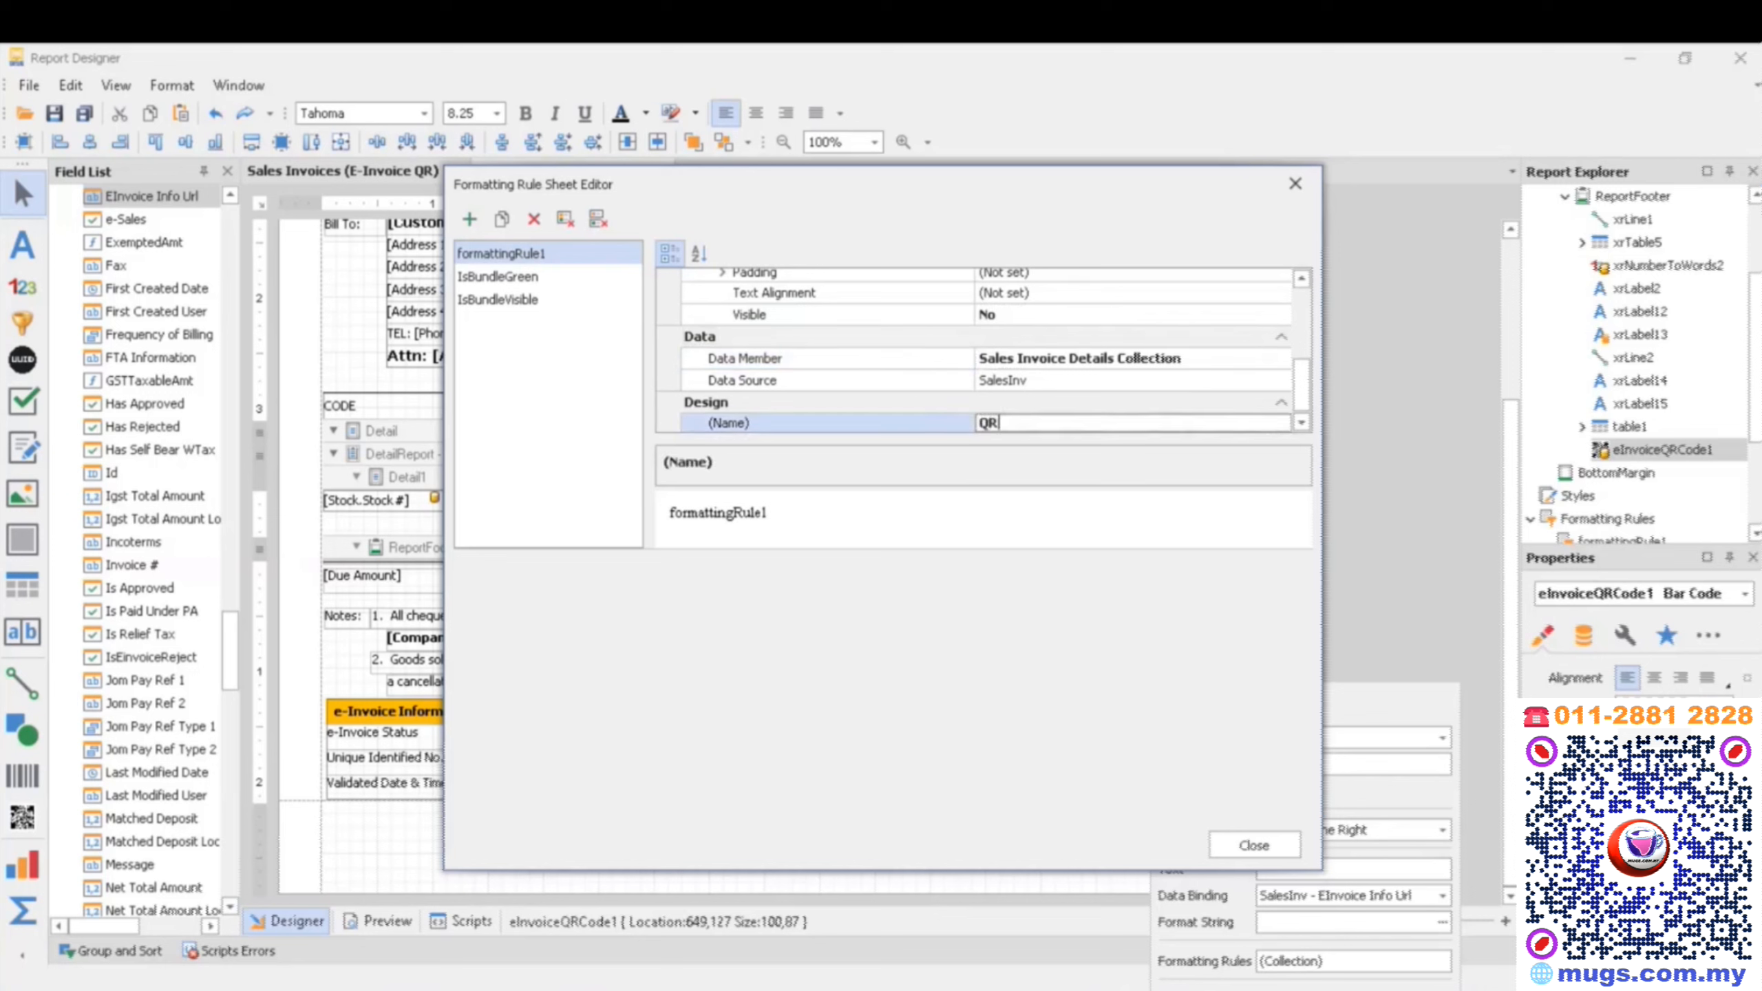
text(NAME)
click(705, 495)
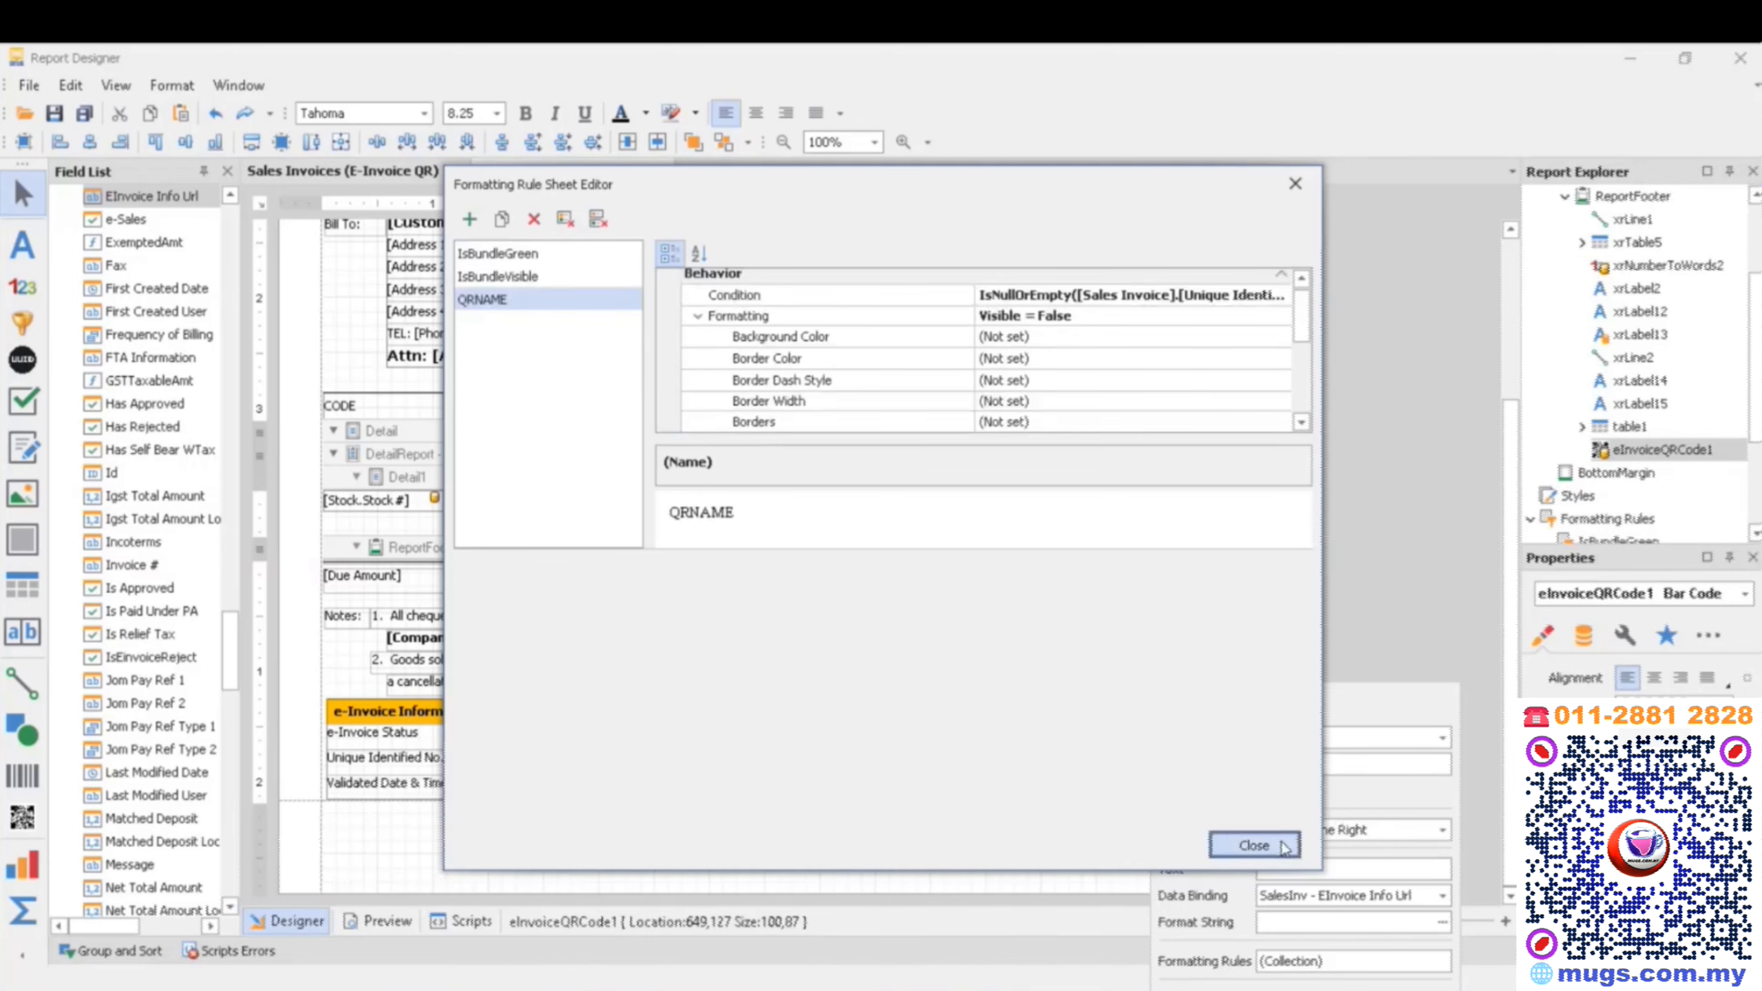
click(1254, 844)
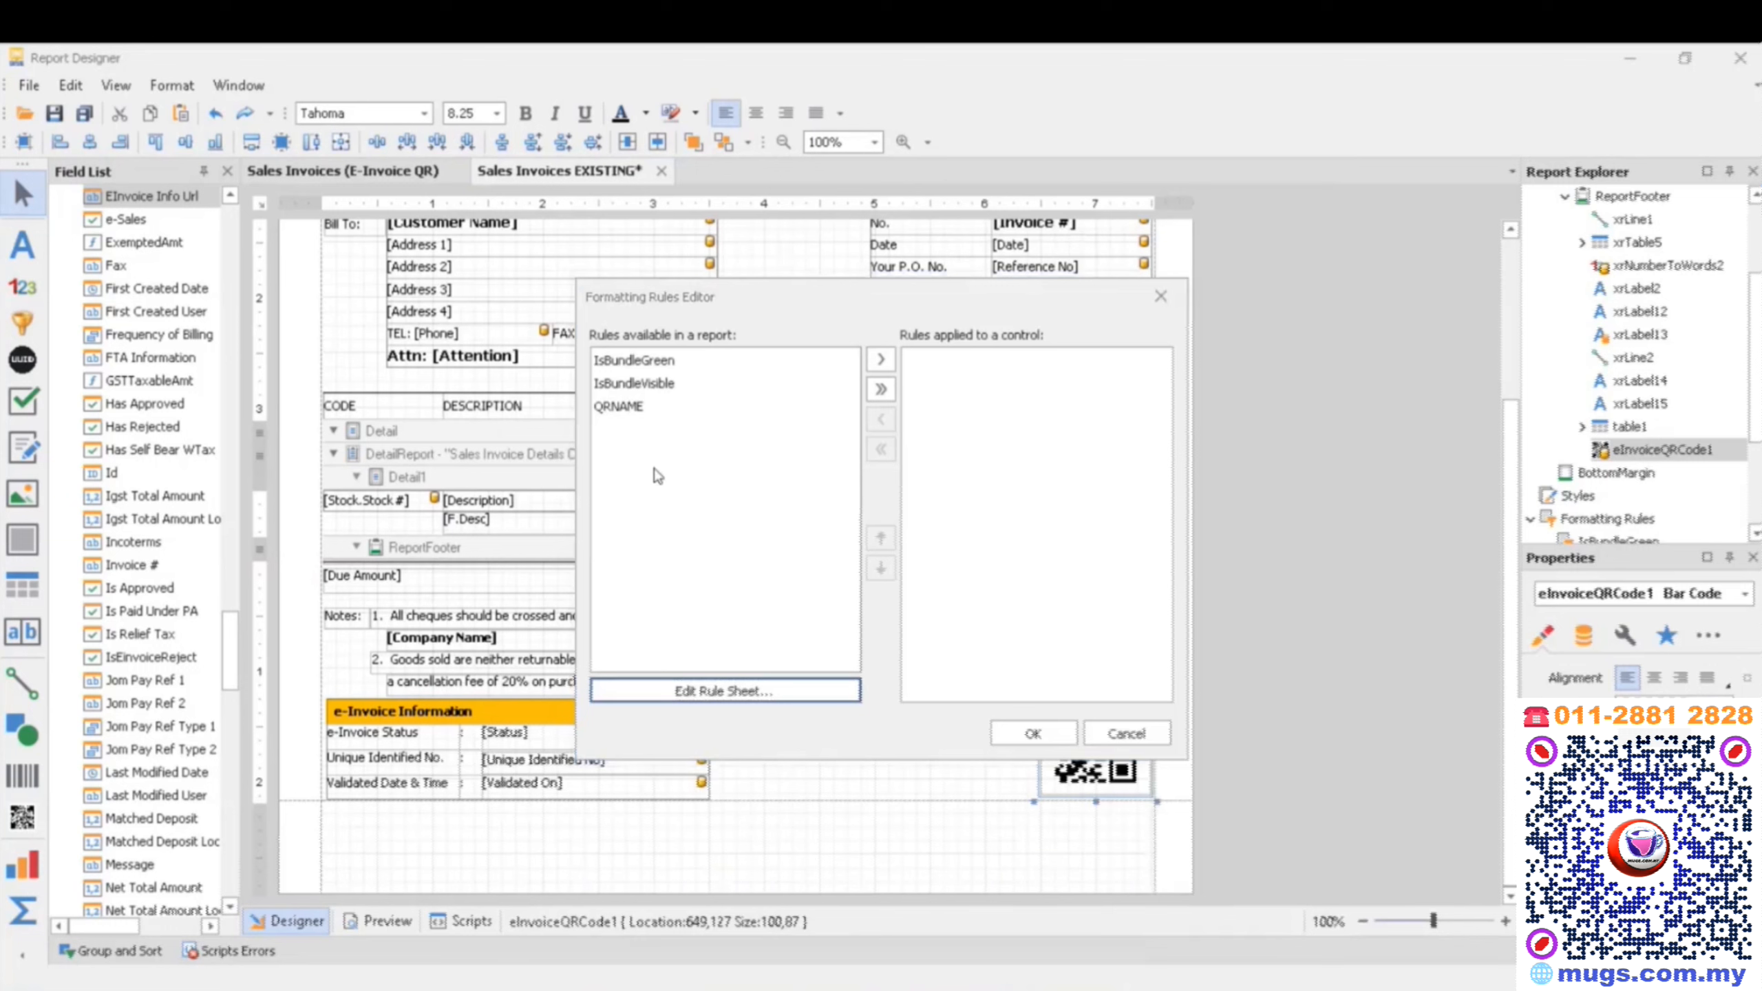
- Apply the QRNAME rule to the QR code and save the Sales Invoices EXISTING report
click(638, 408)
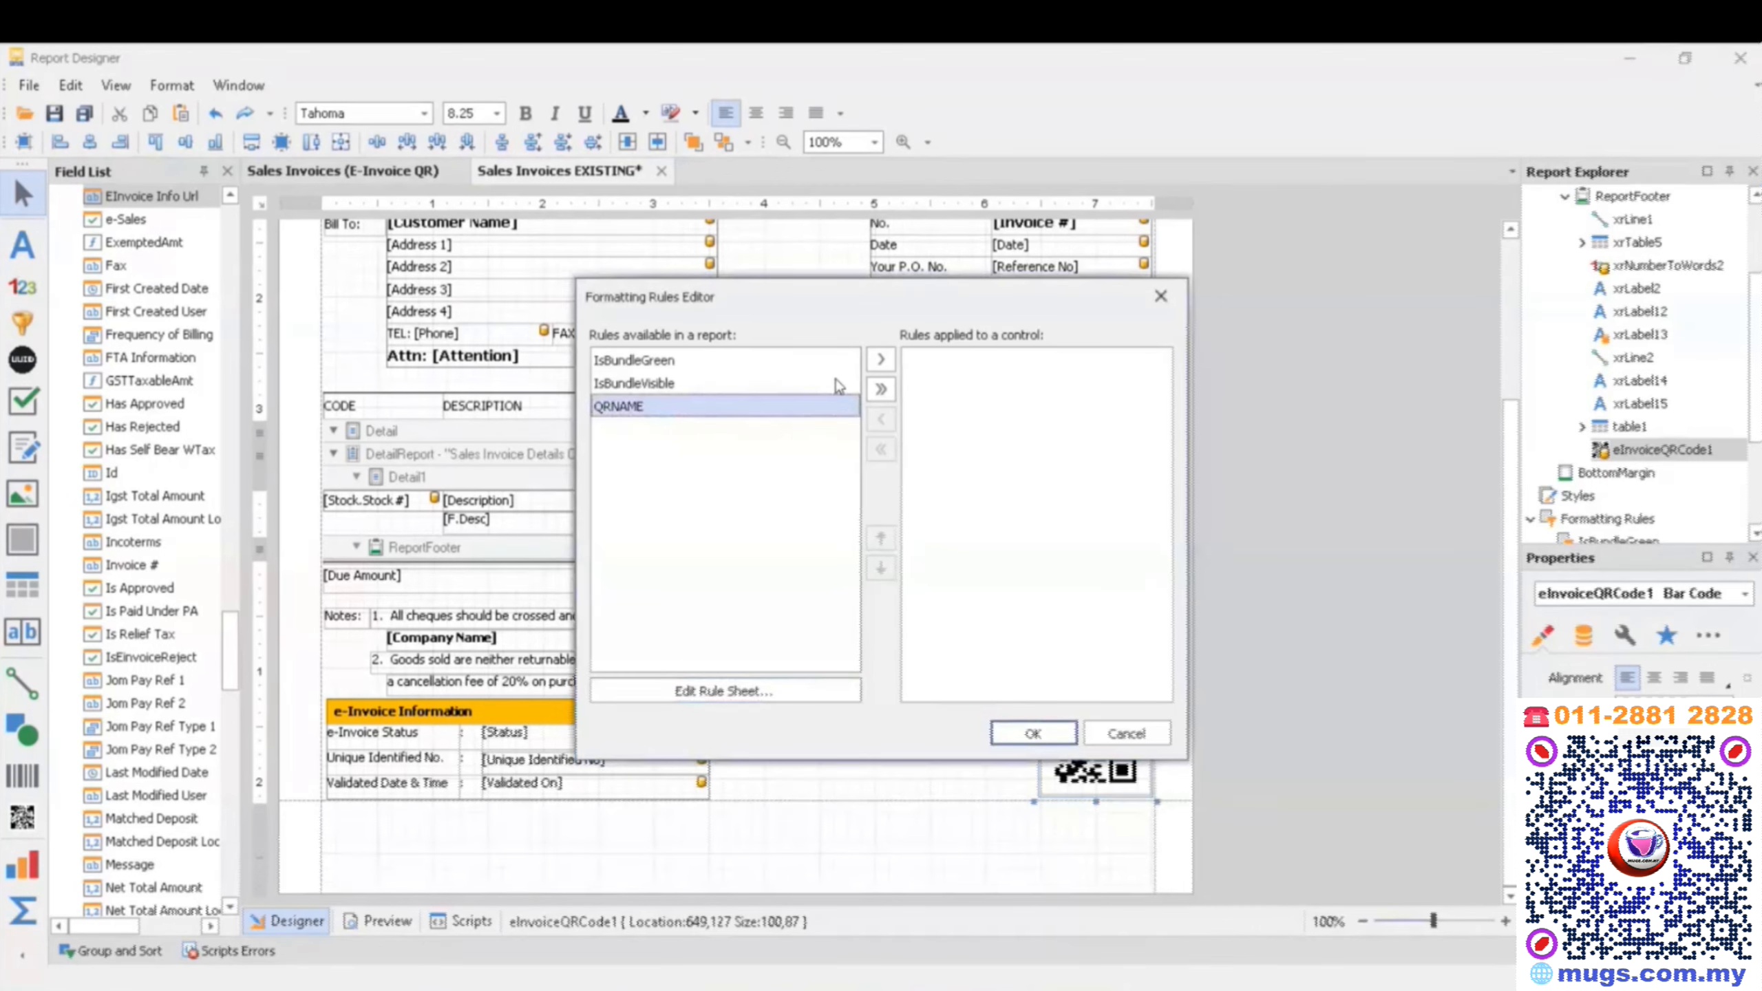
click(881, 361)
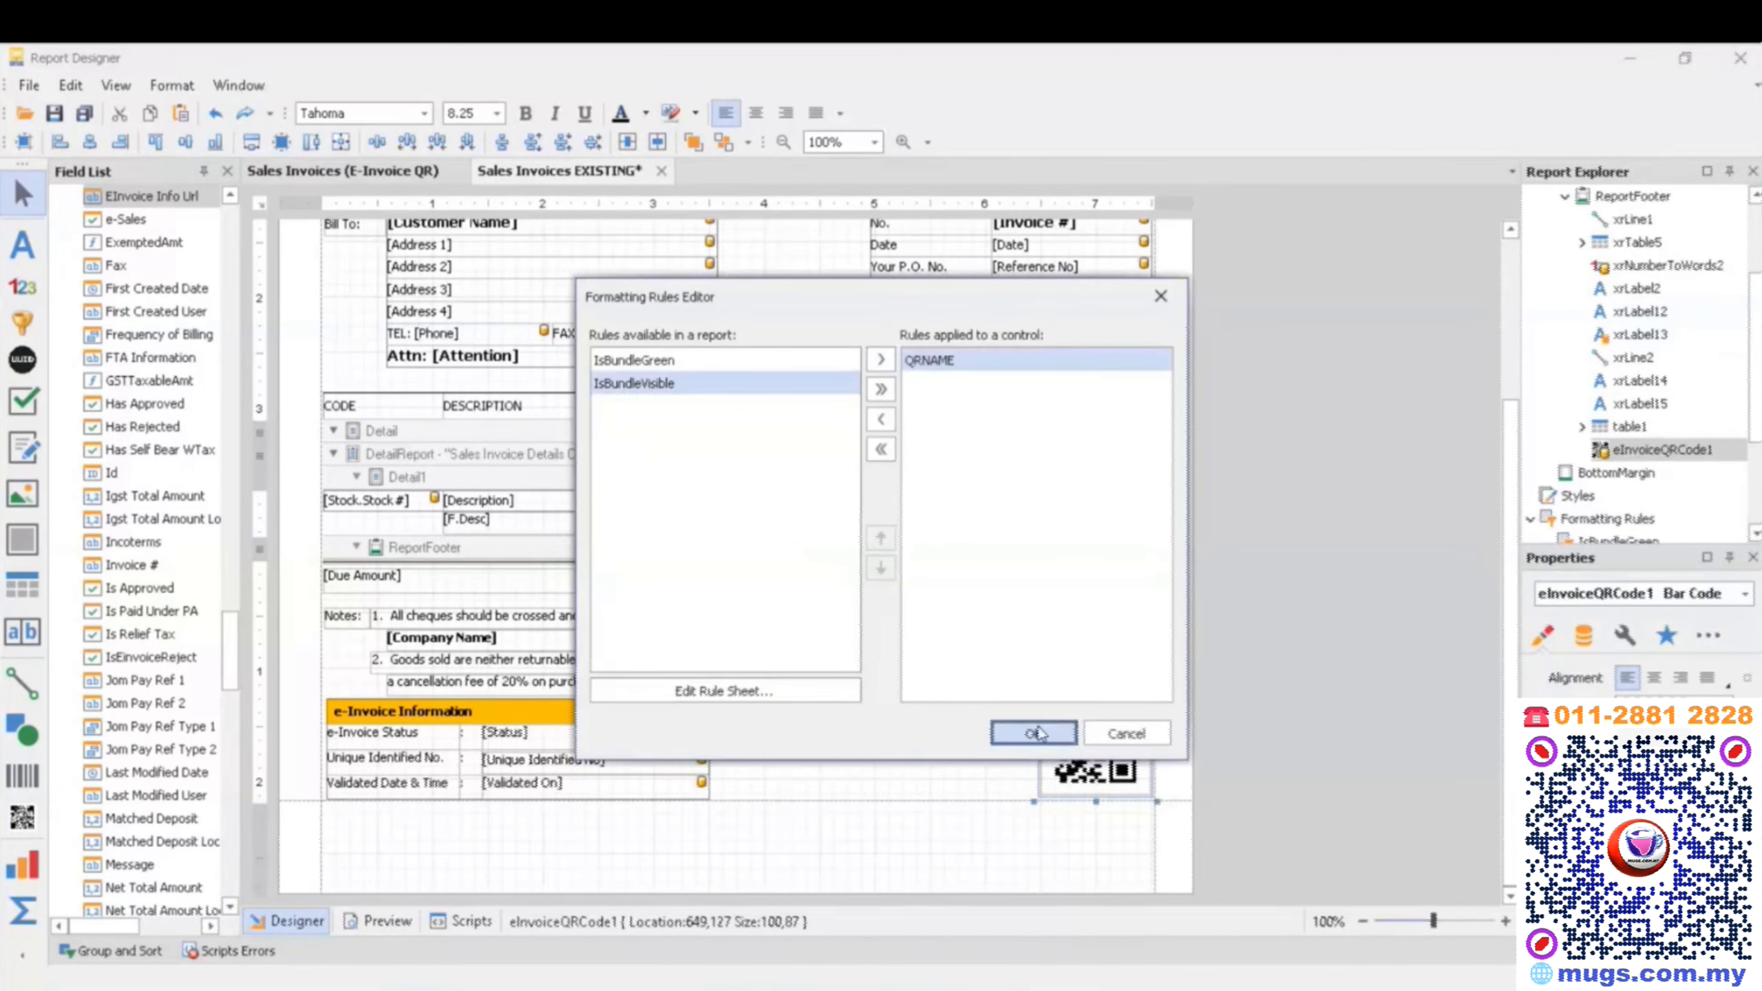
click(1026, 722)
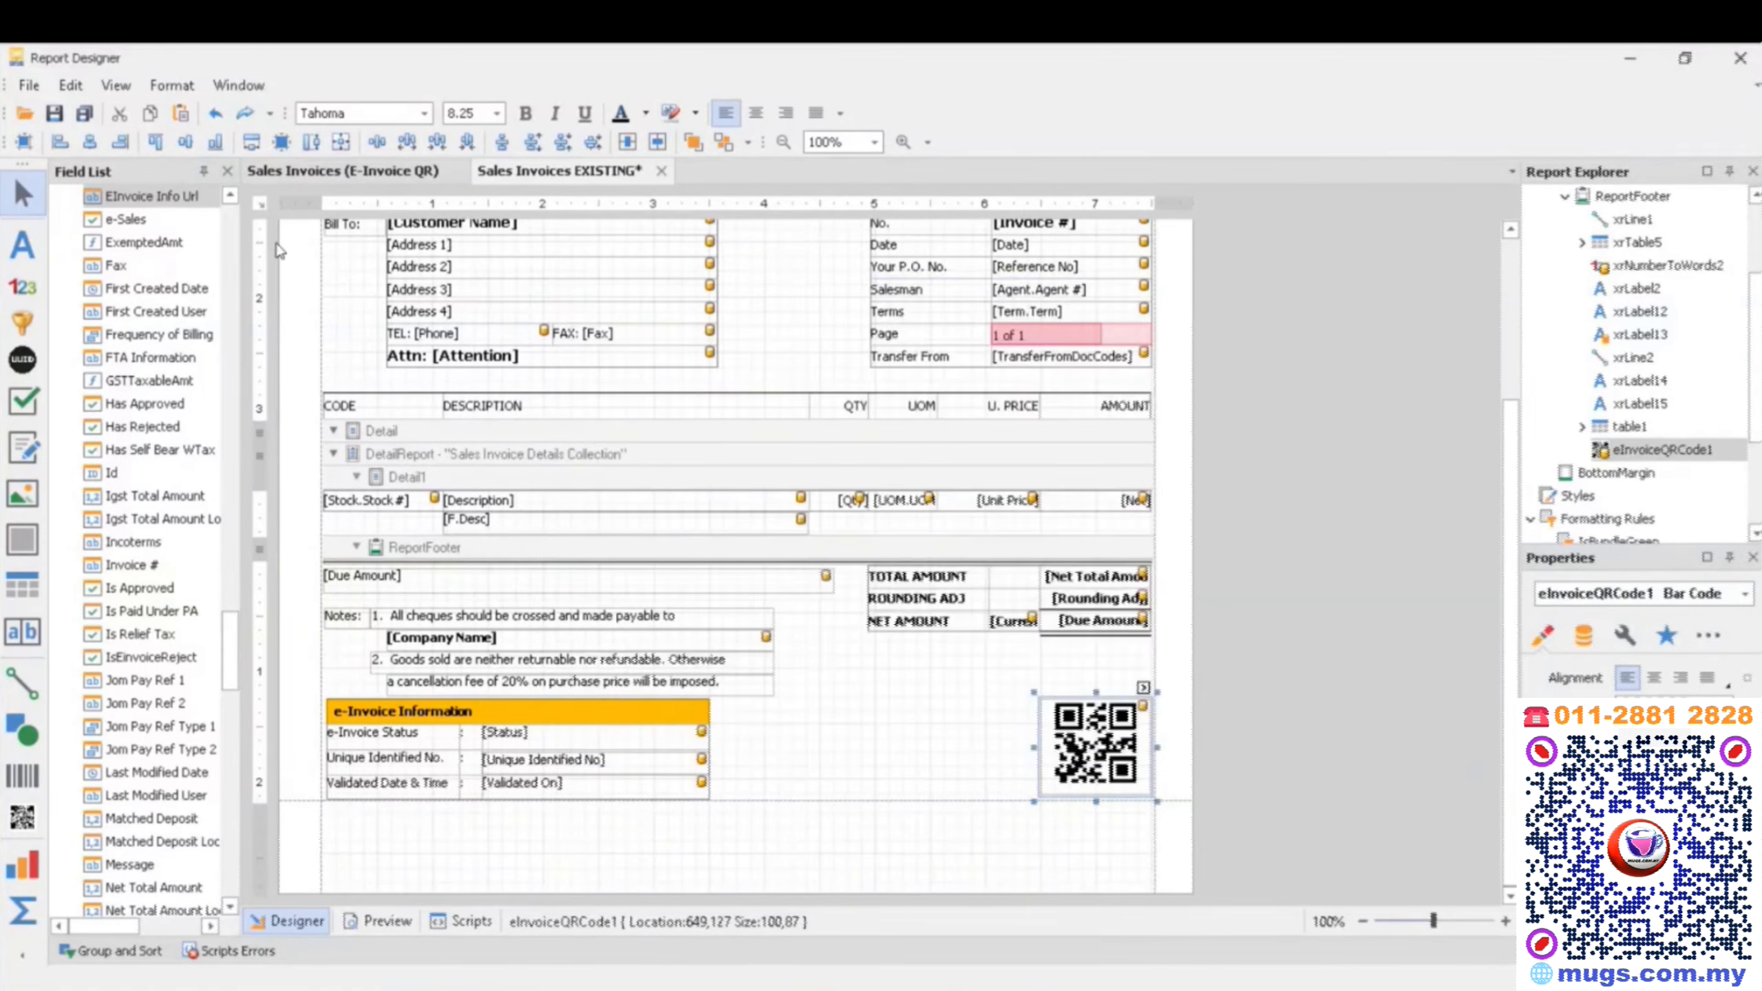
click(54, 114)
- Switch to the open sales invoice in QNE Business Solutions and check its e-Invoice status and unique identified number
click(1625, 68)
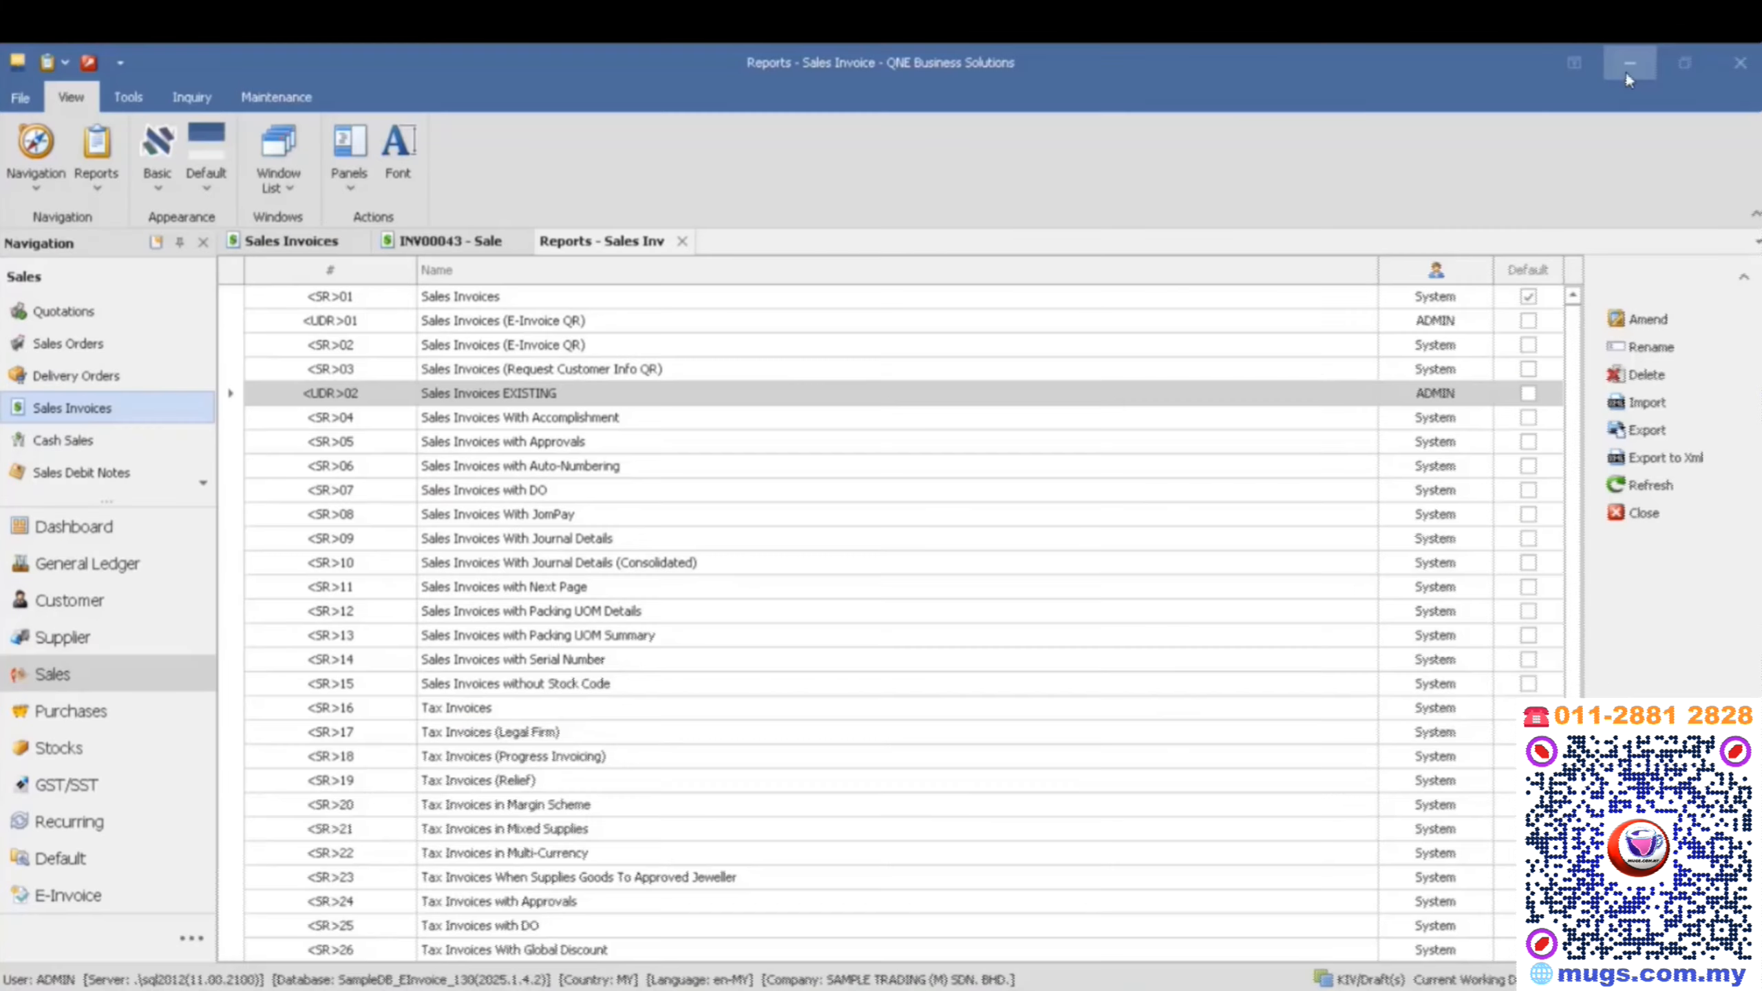
click(421, 241)
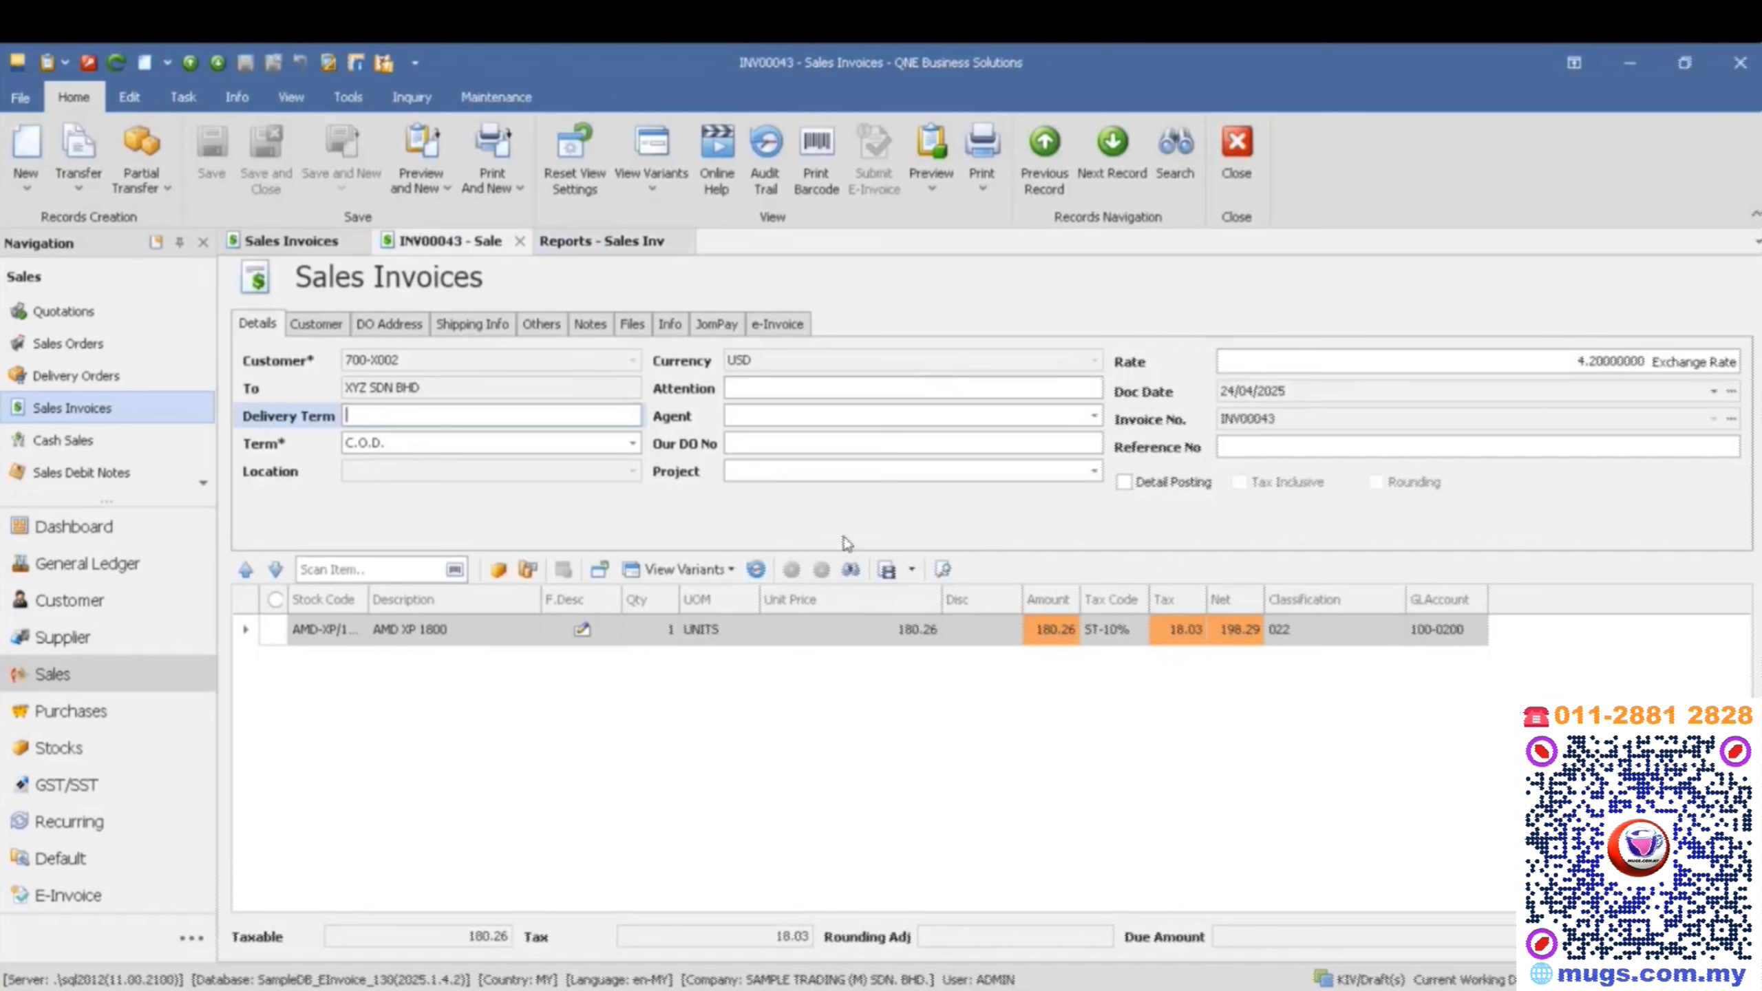
click(793, 331)
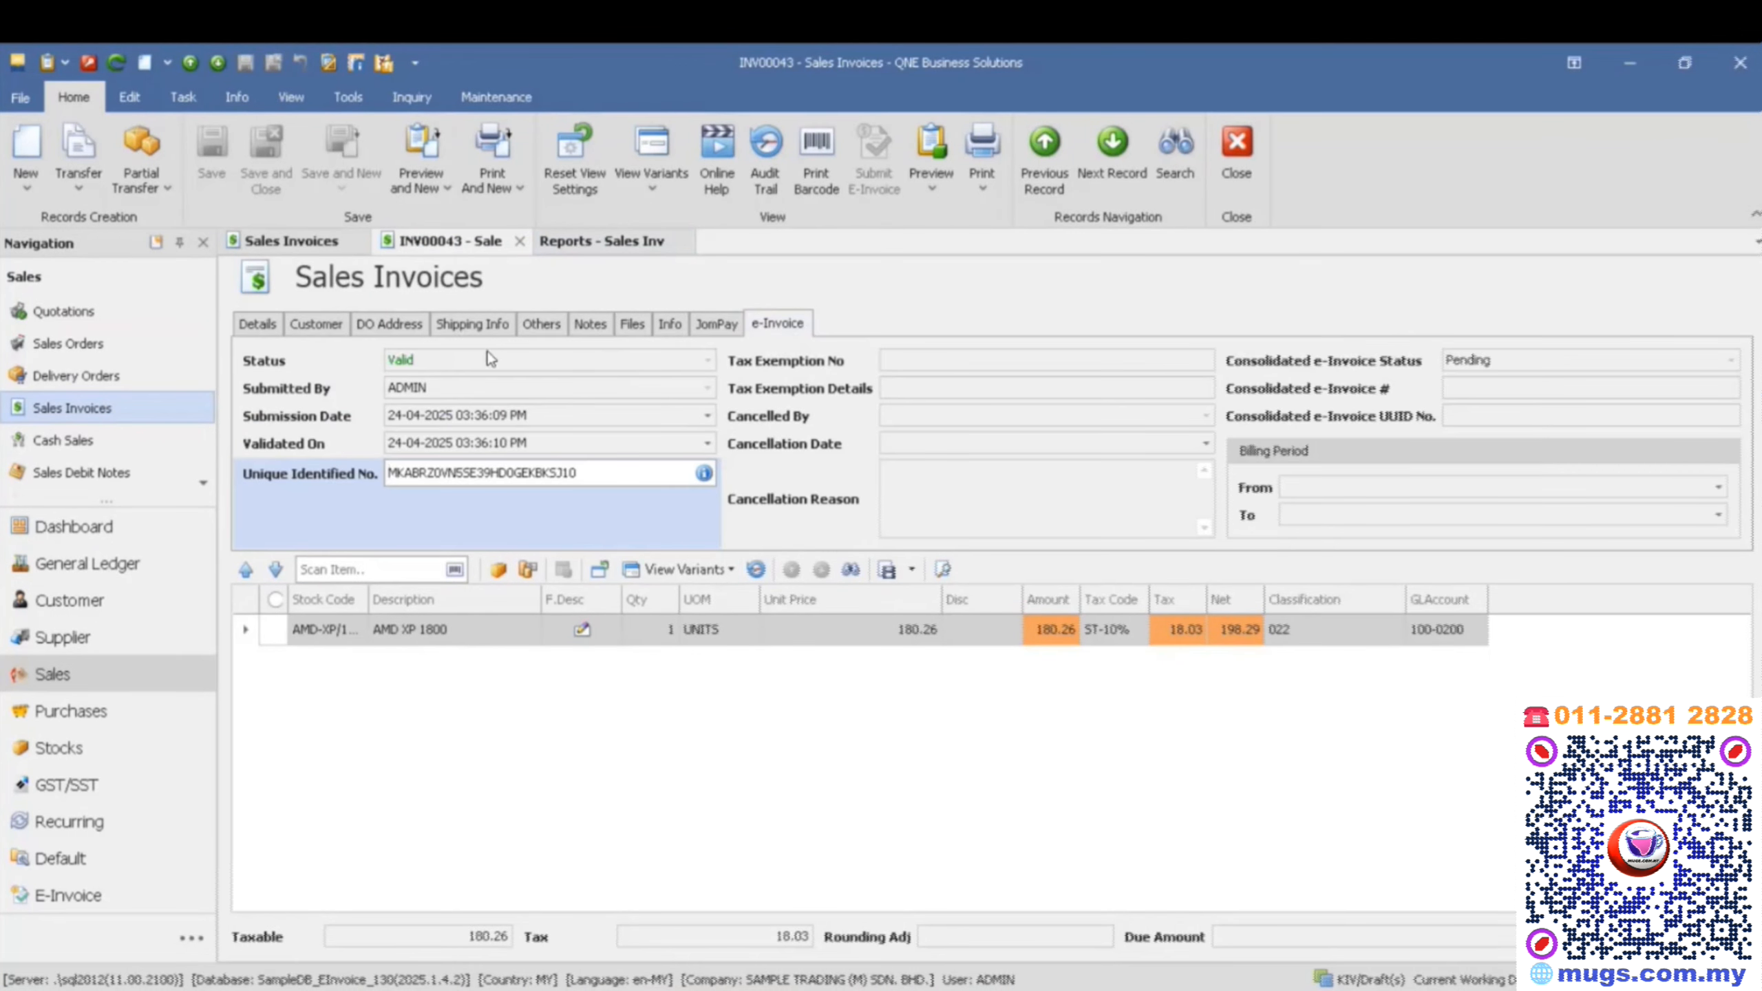
double_click(618, 479)
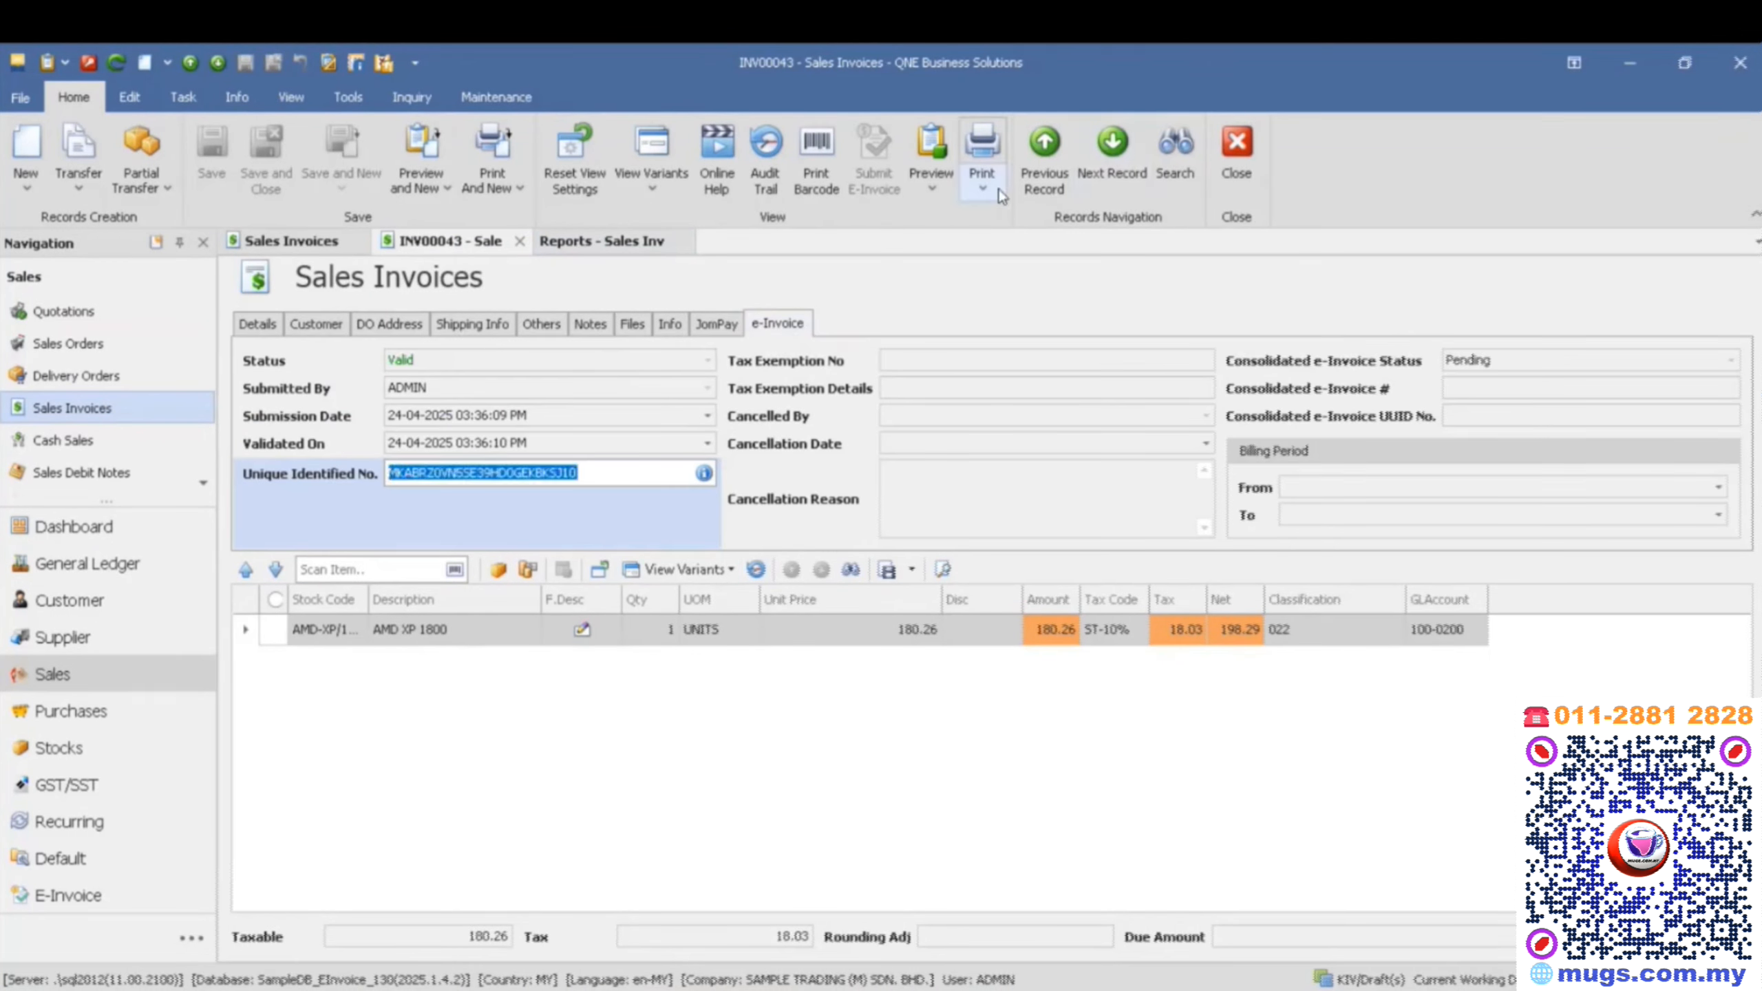
- Refresh the list of preview formats and preview the invoice with the Sales Invoices EXISTING format
click(931, 177)
scroll(1006, 833, down, 5)
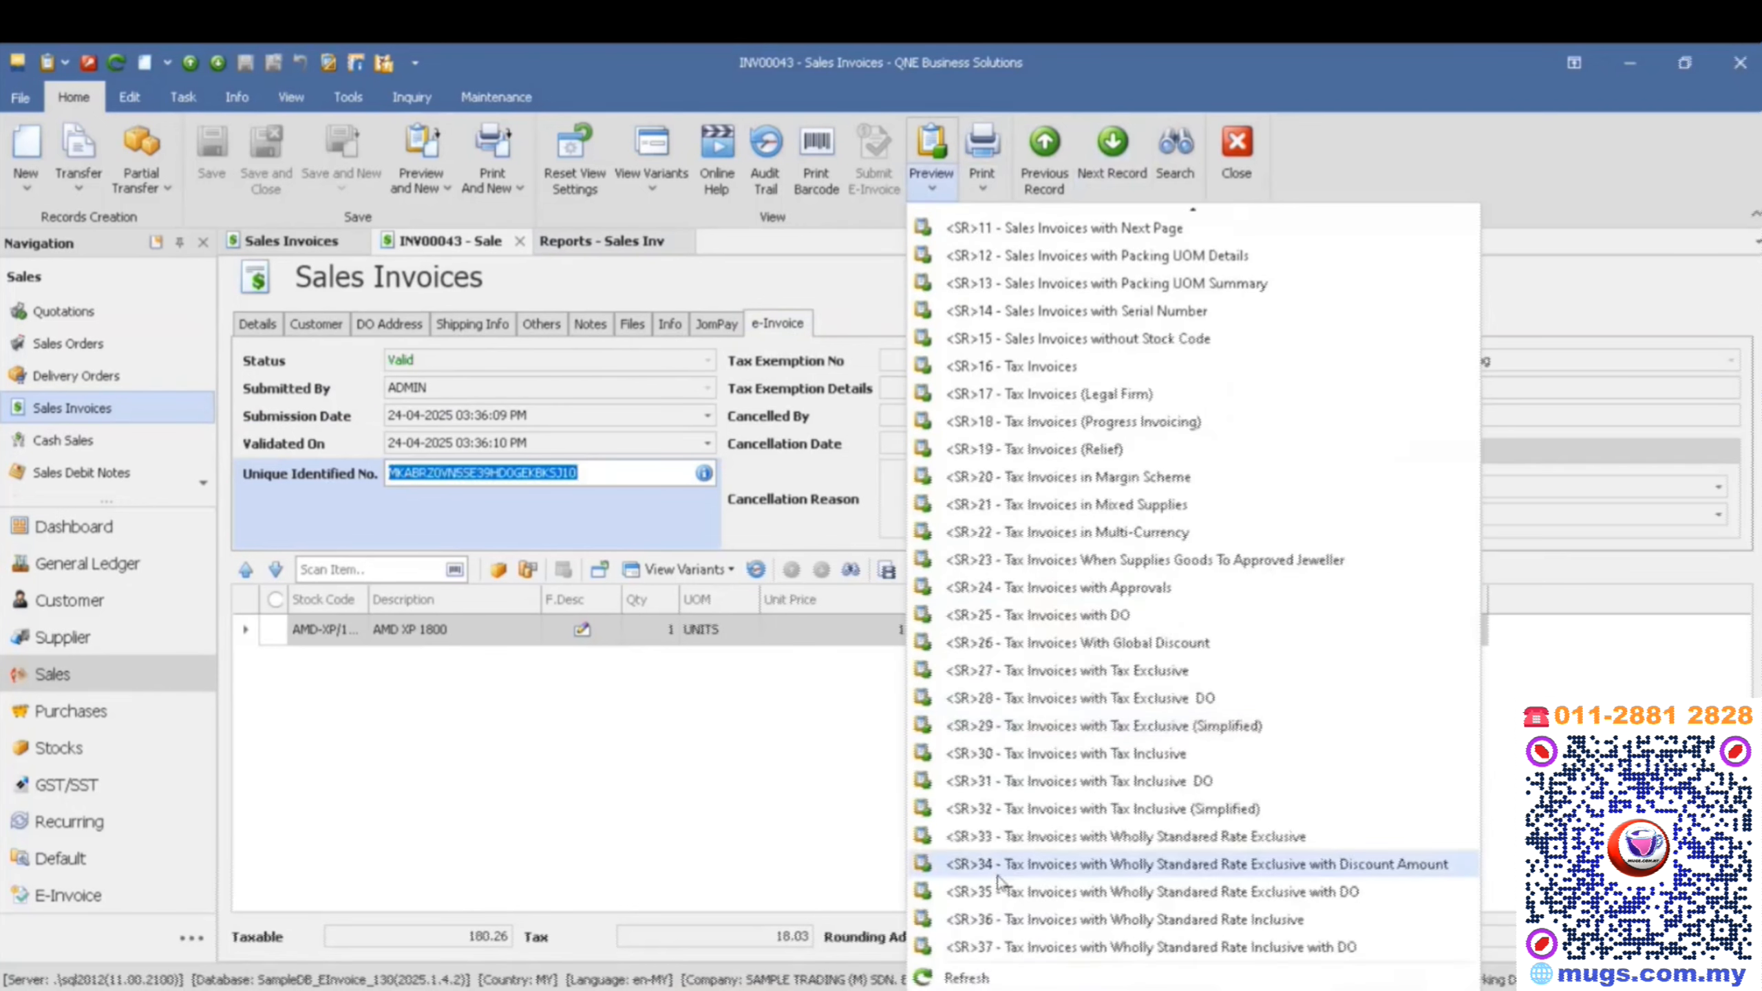
click(969, 976)
click(931, 177)
scroll(1087, 951, down, 5)
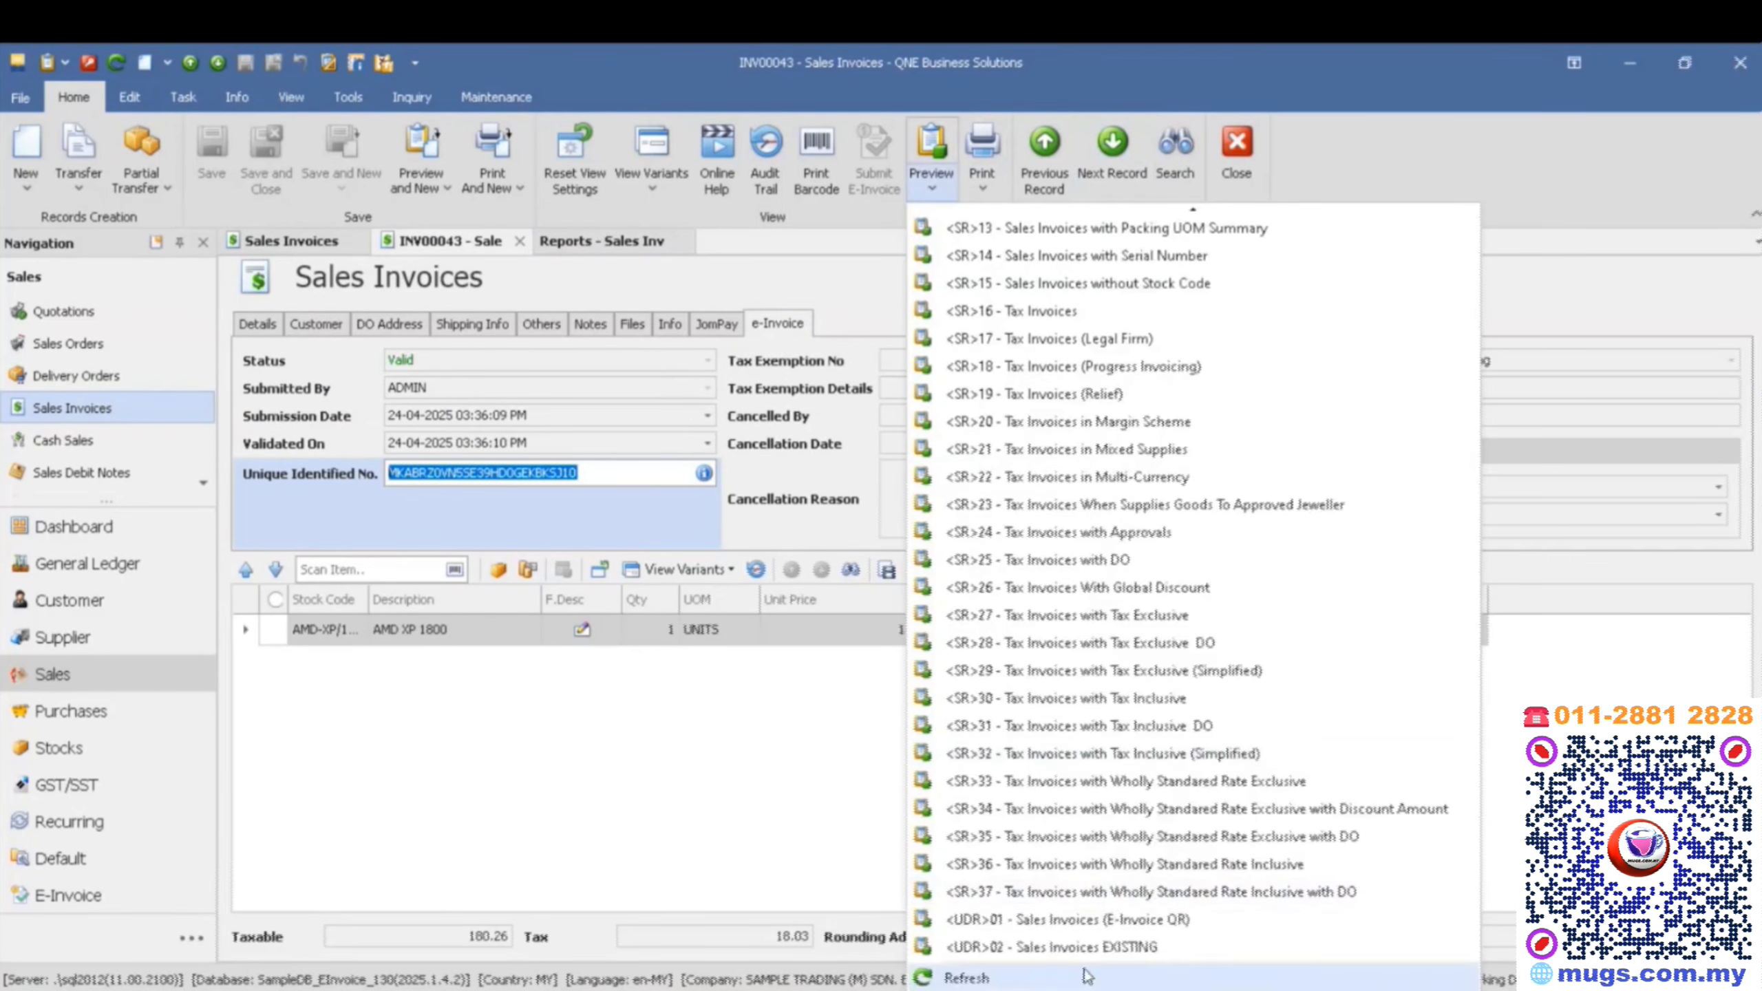
click(1086, 949)
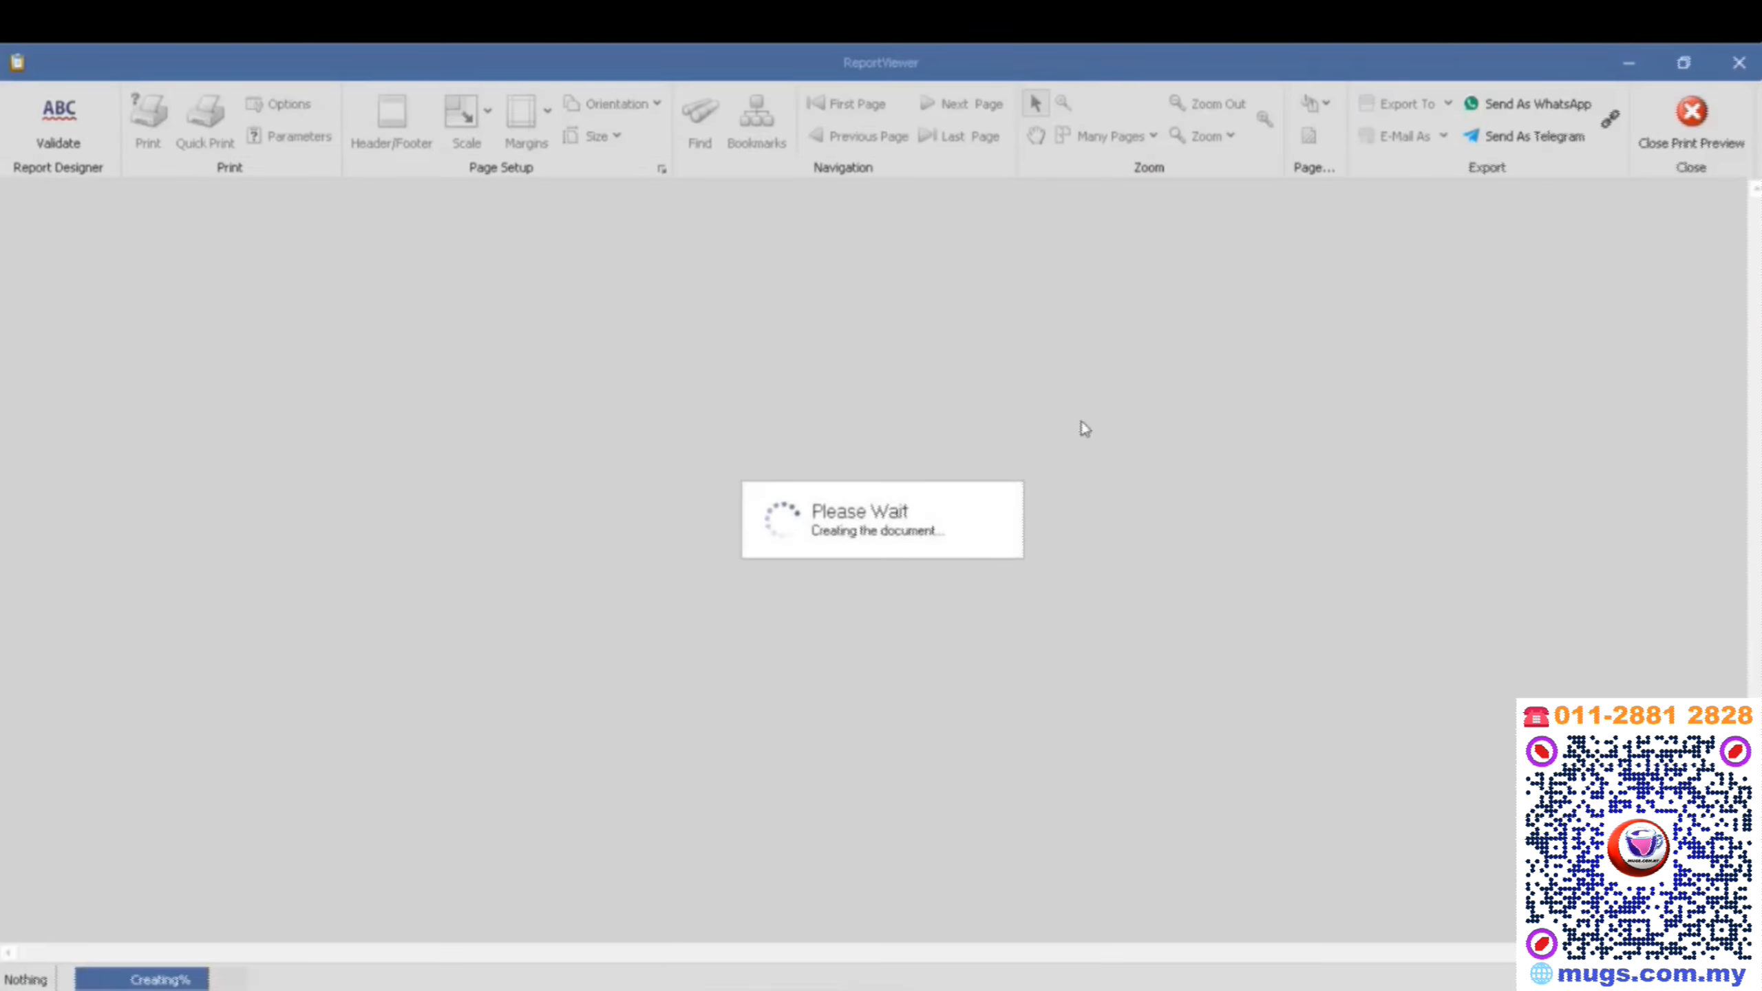
- Examine the QR code and the unique identified number in the footer of the previewed invoice
scroll(971, 396, down, 6)
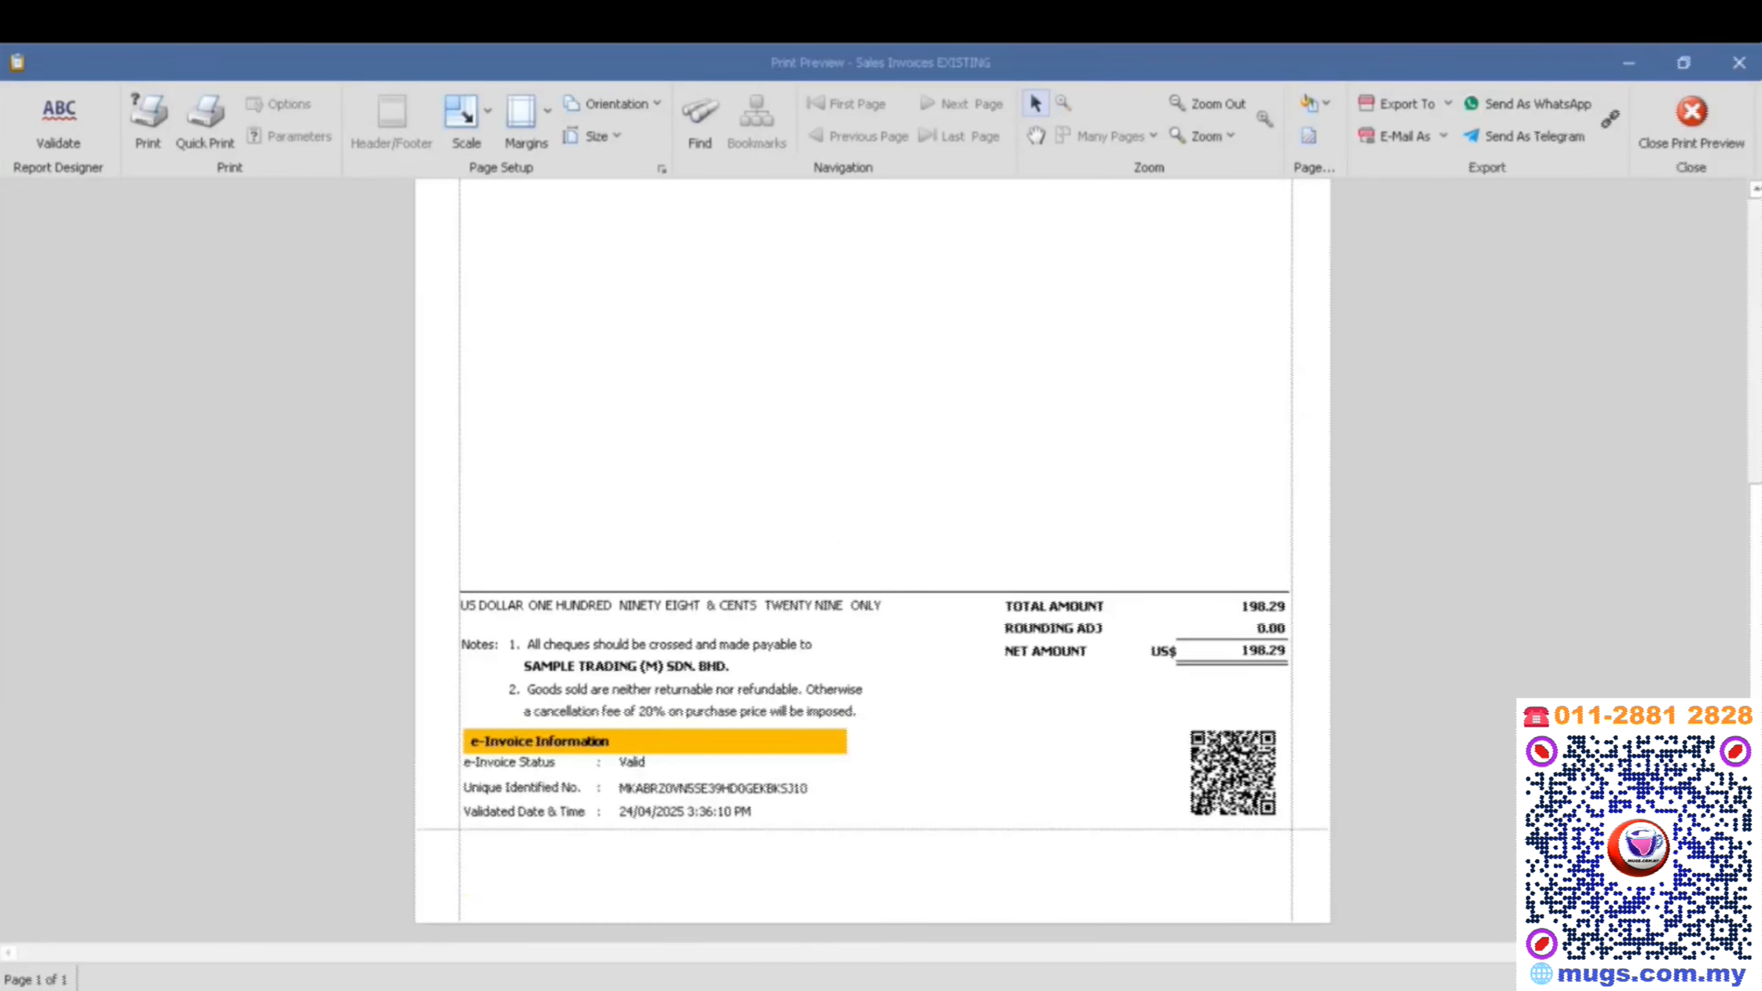
drag(1186, 726, 1280, 830)
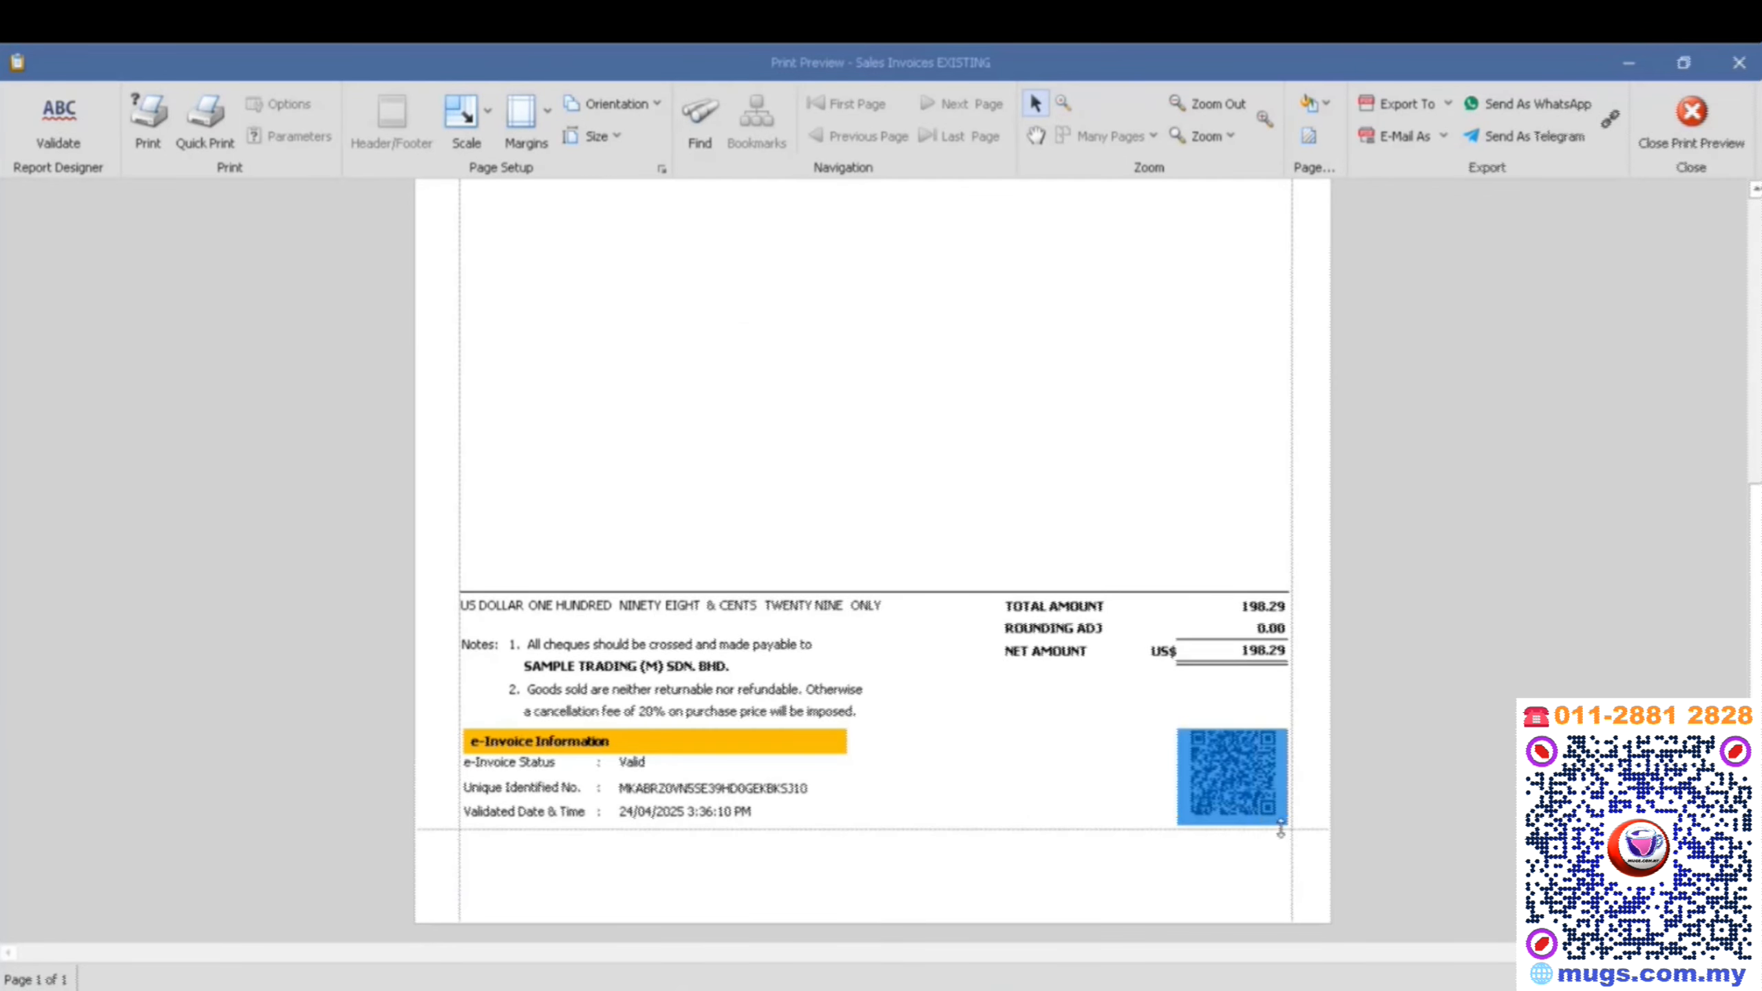
click(1158, 718)
click(646, 793)
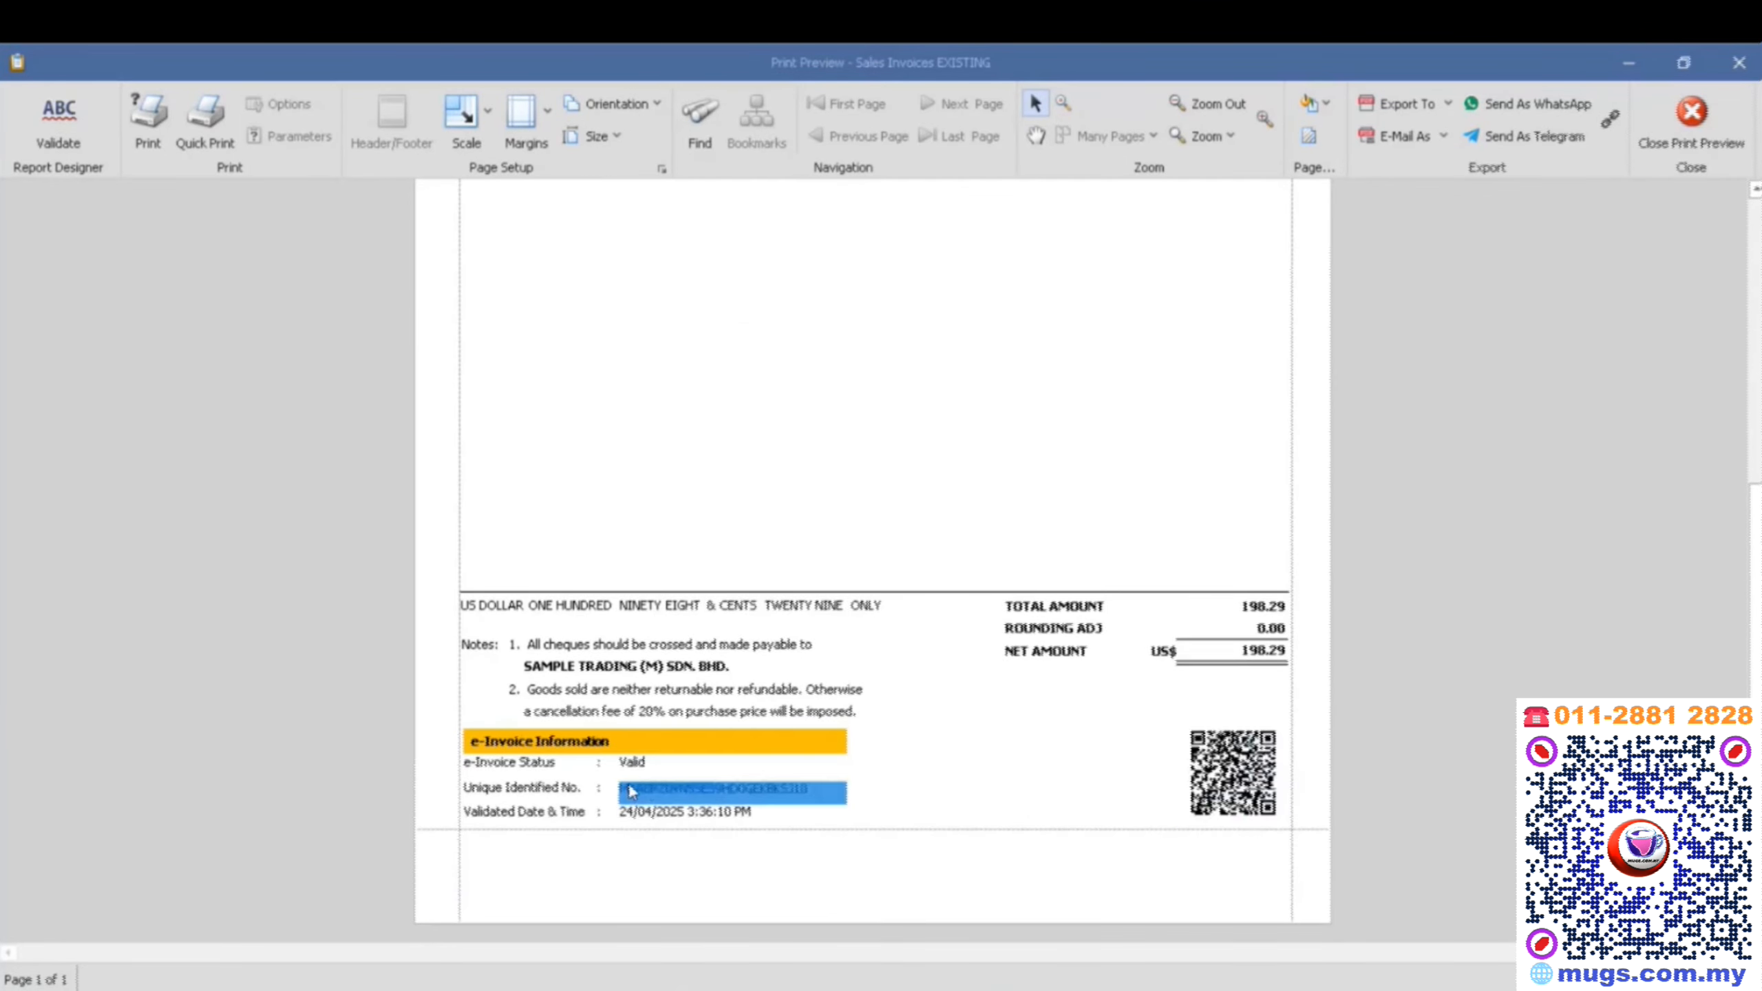
- Open the 16/04/2025 ADVANCE TRADING SDN. BHD. invoice from the sales invoice list and check its e-Invoice status and validation details
click(1691, 111)
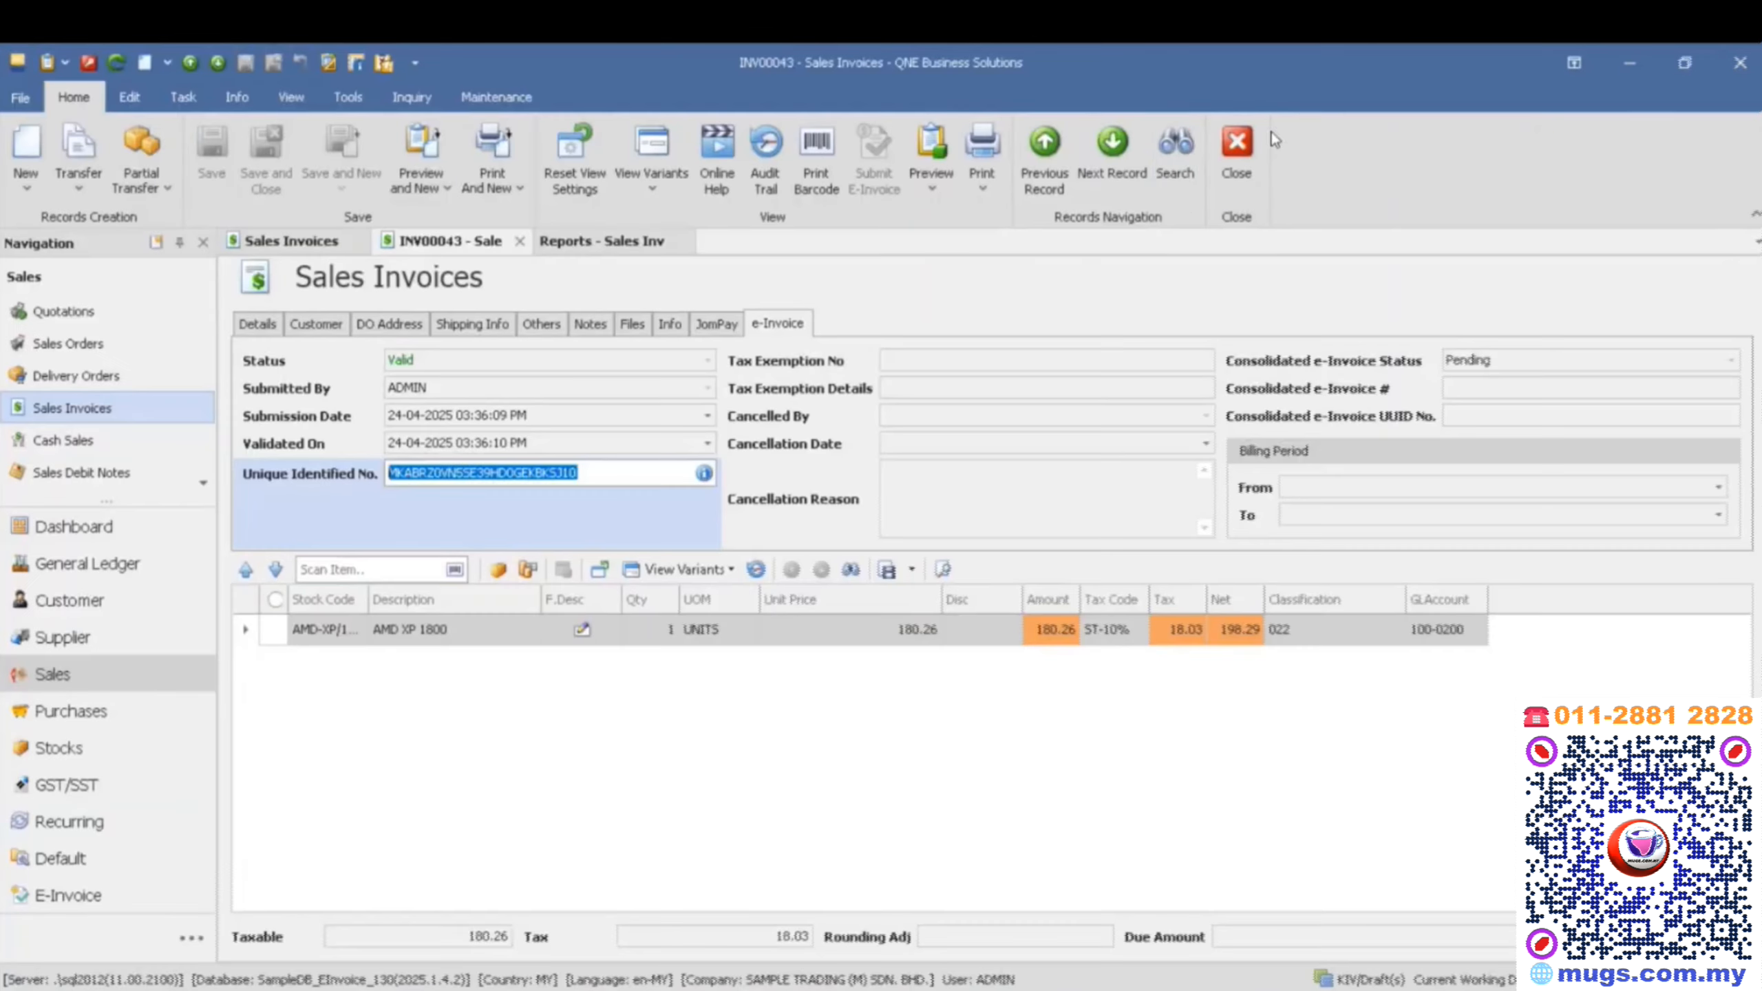
click(1177, 152)
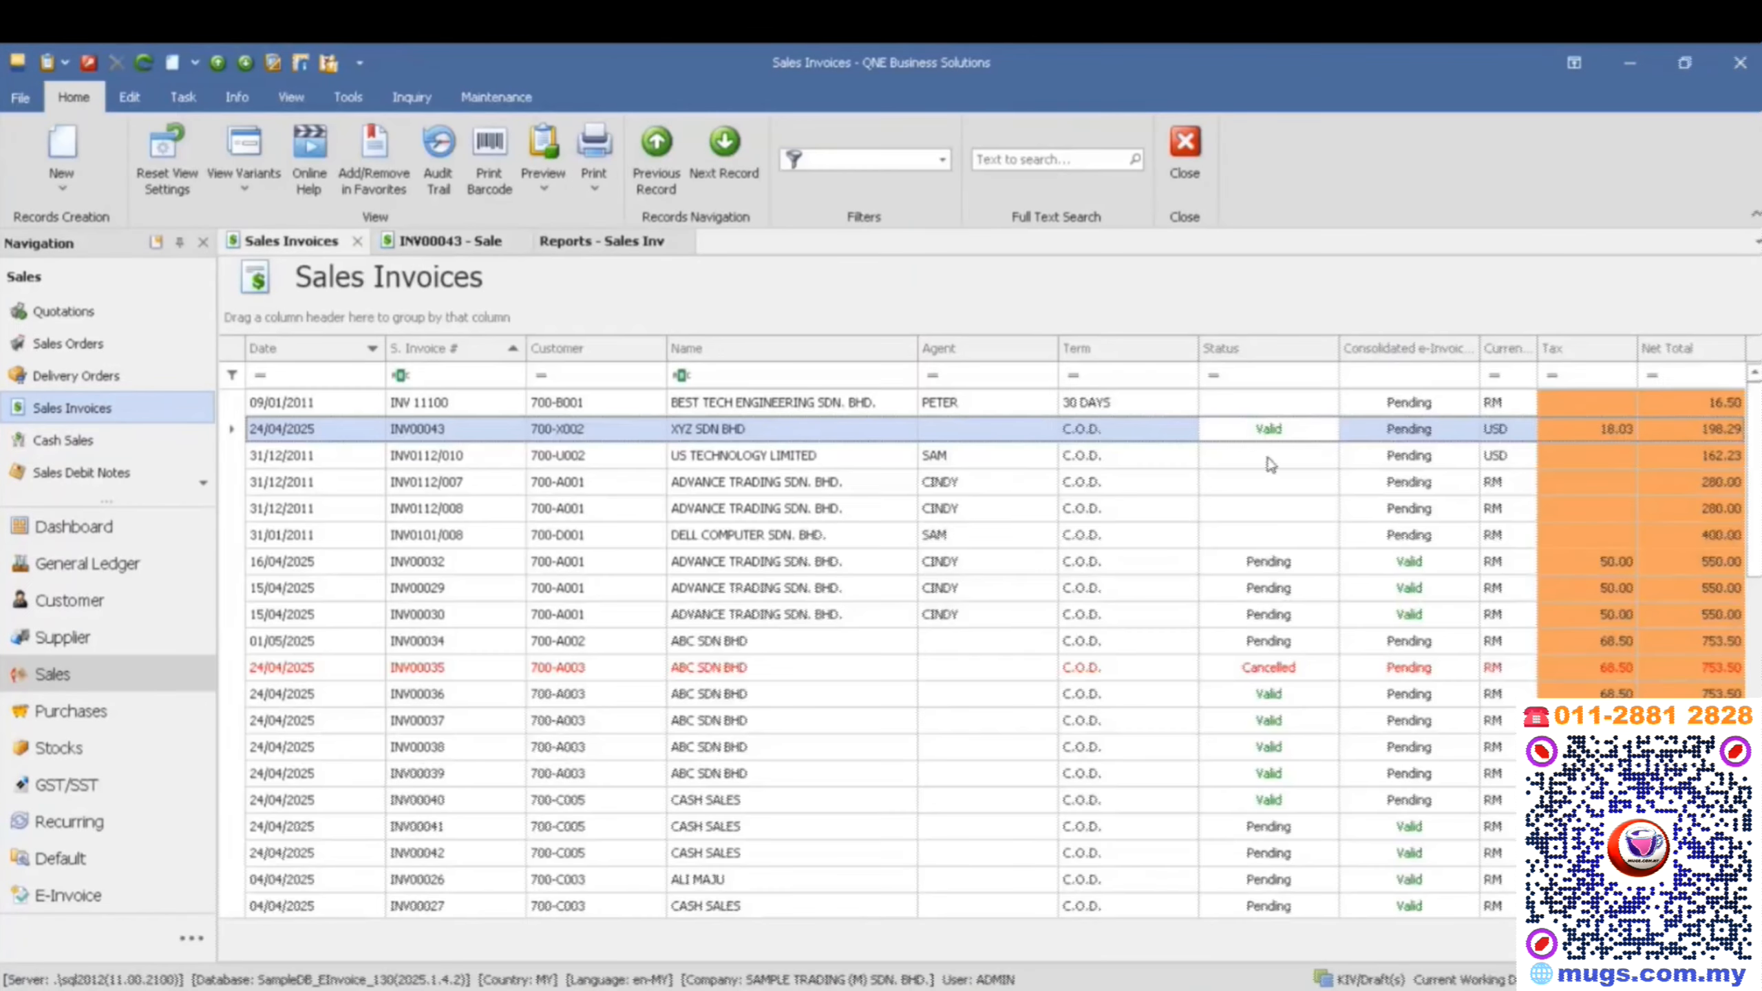
click(1269, 562)
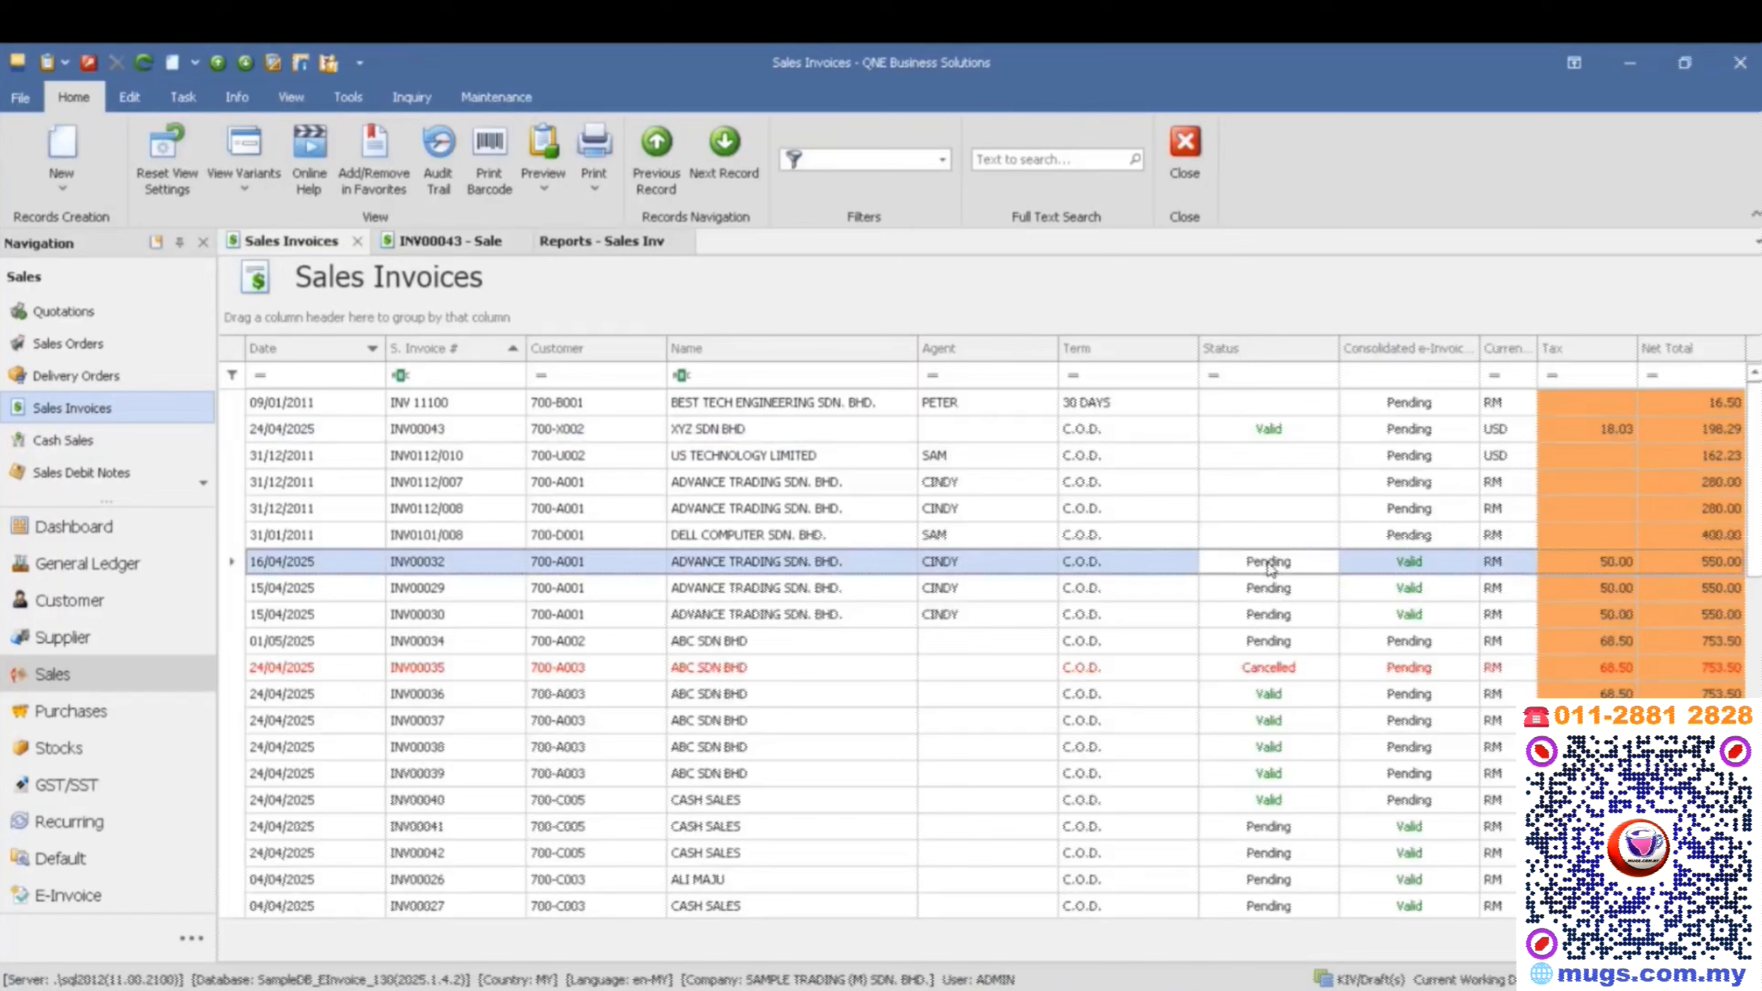
double_click(1267, 561)
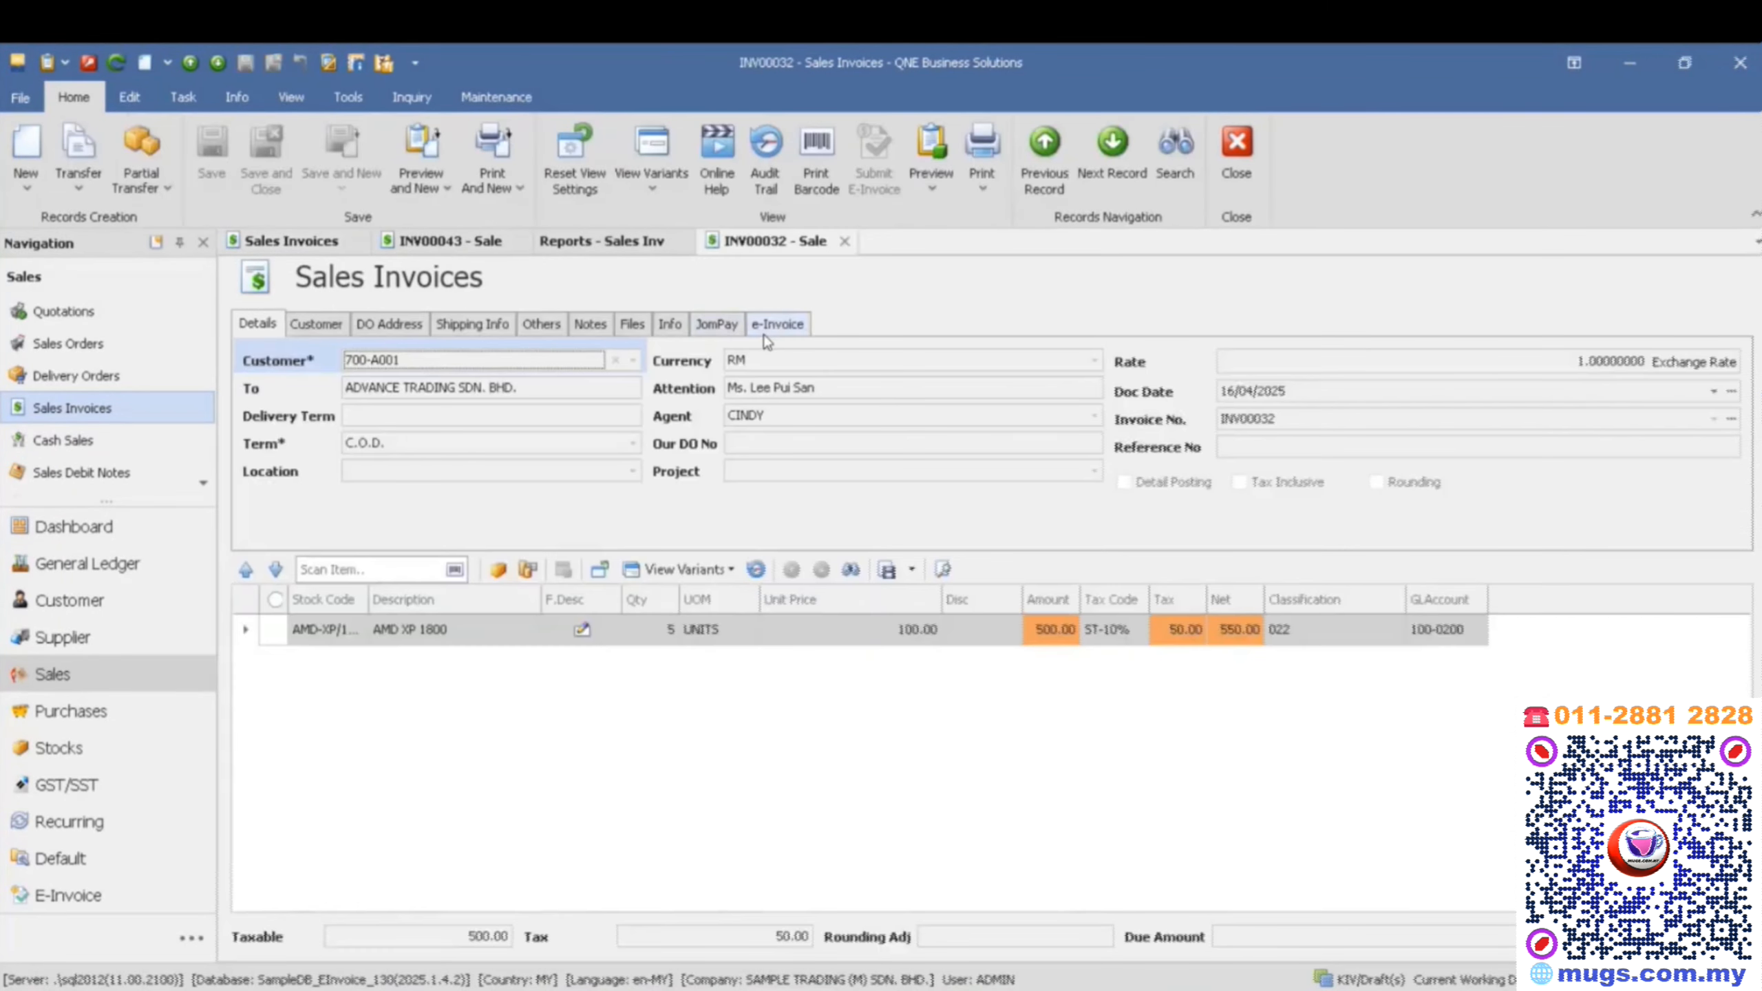
click(777, 324)
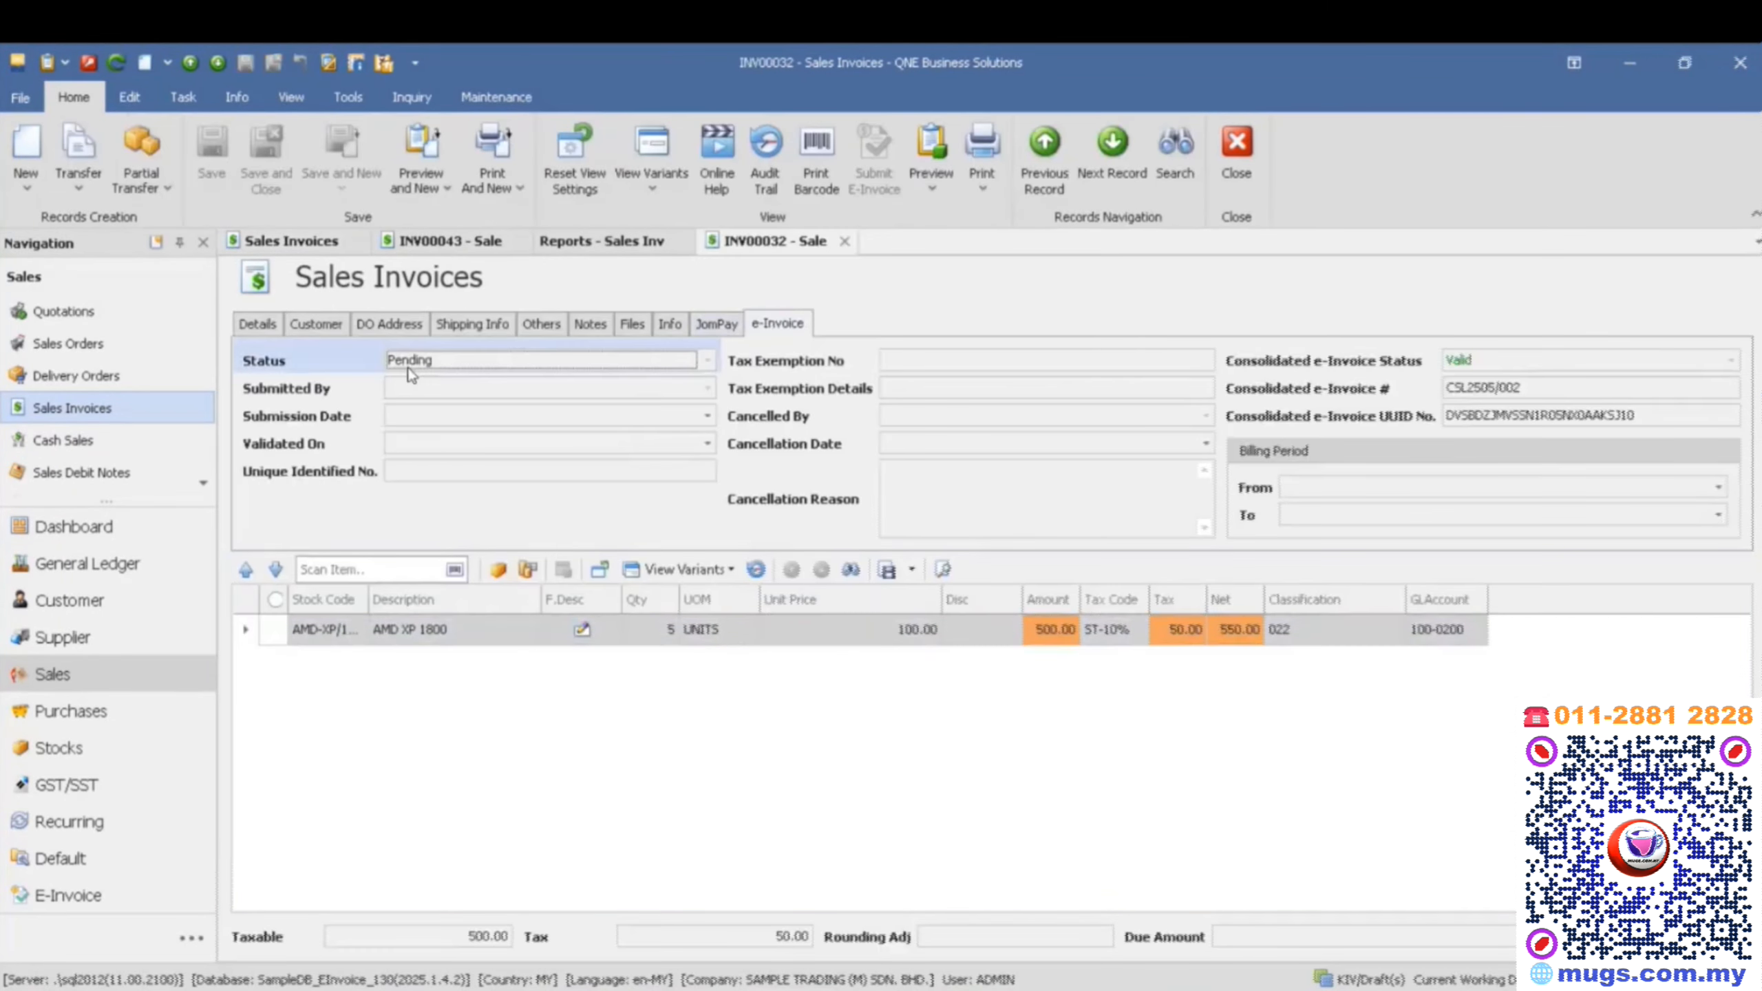
click(432, 449)
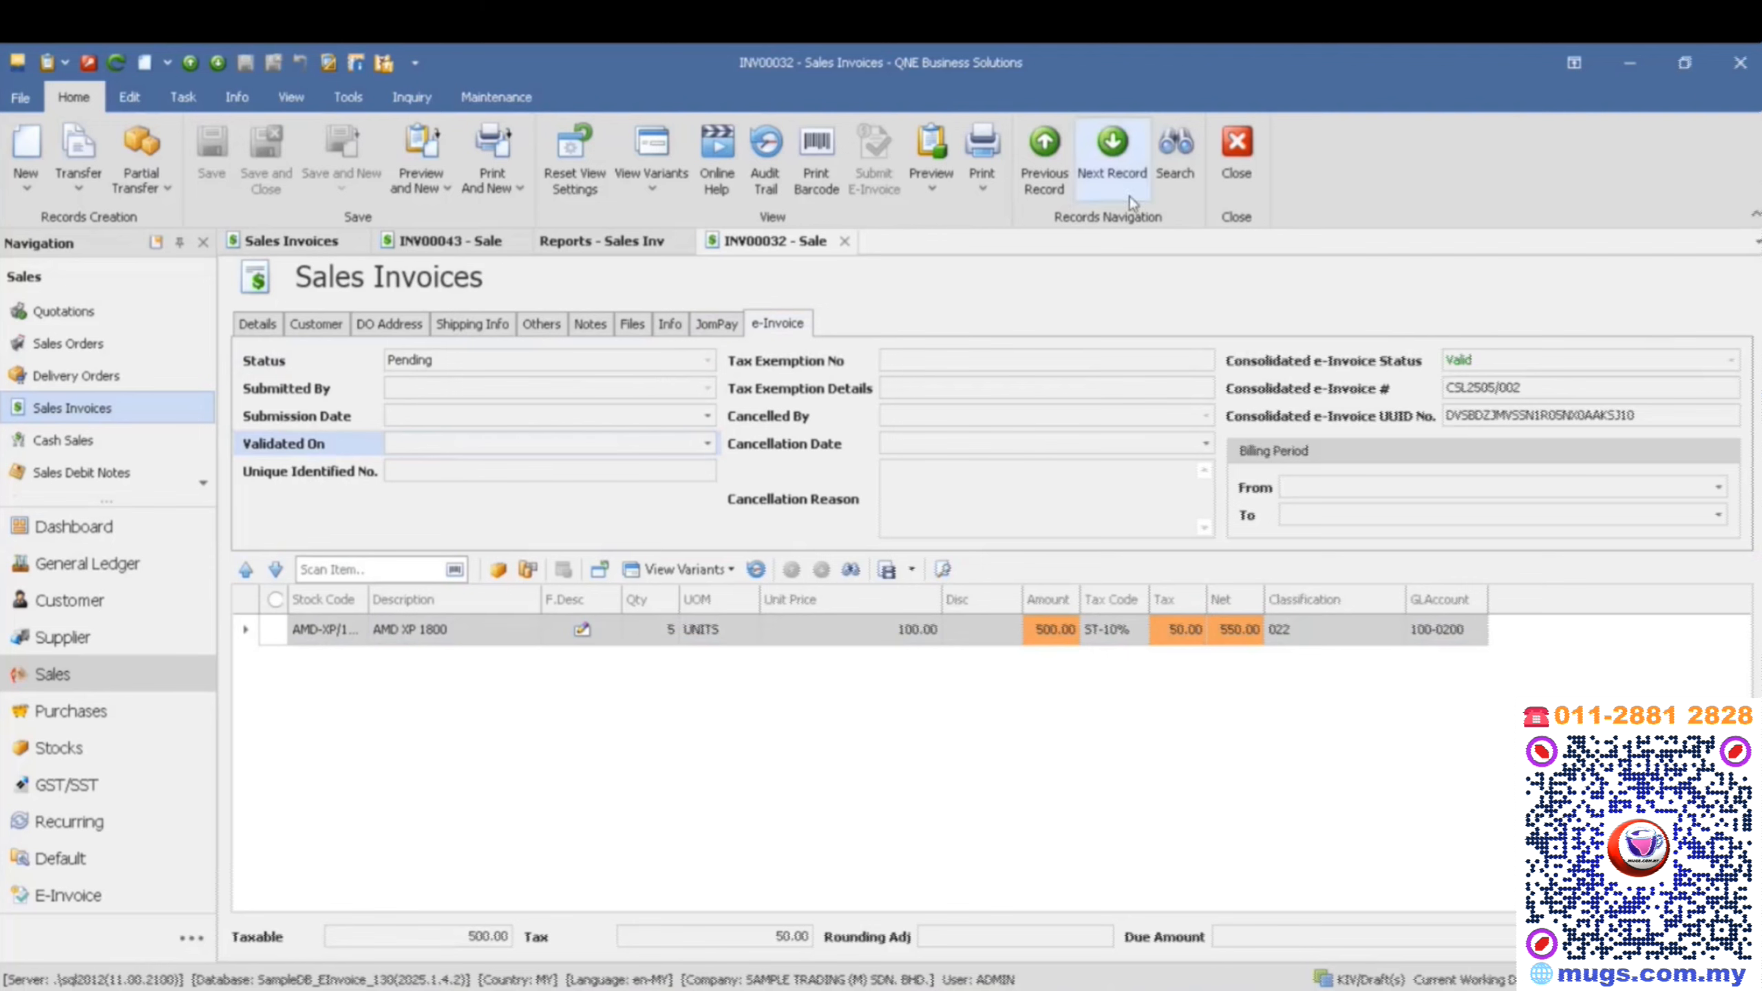
- Preview the 16/04/2025 invoice with the Sales Invoices EXISTING format
click(950, 191)
scroll(1096, 903, down, 4)
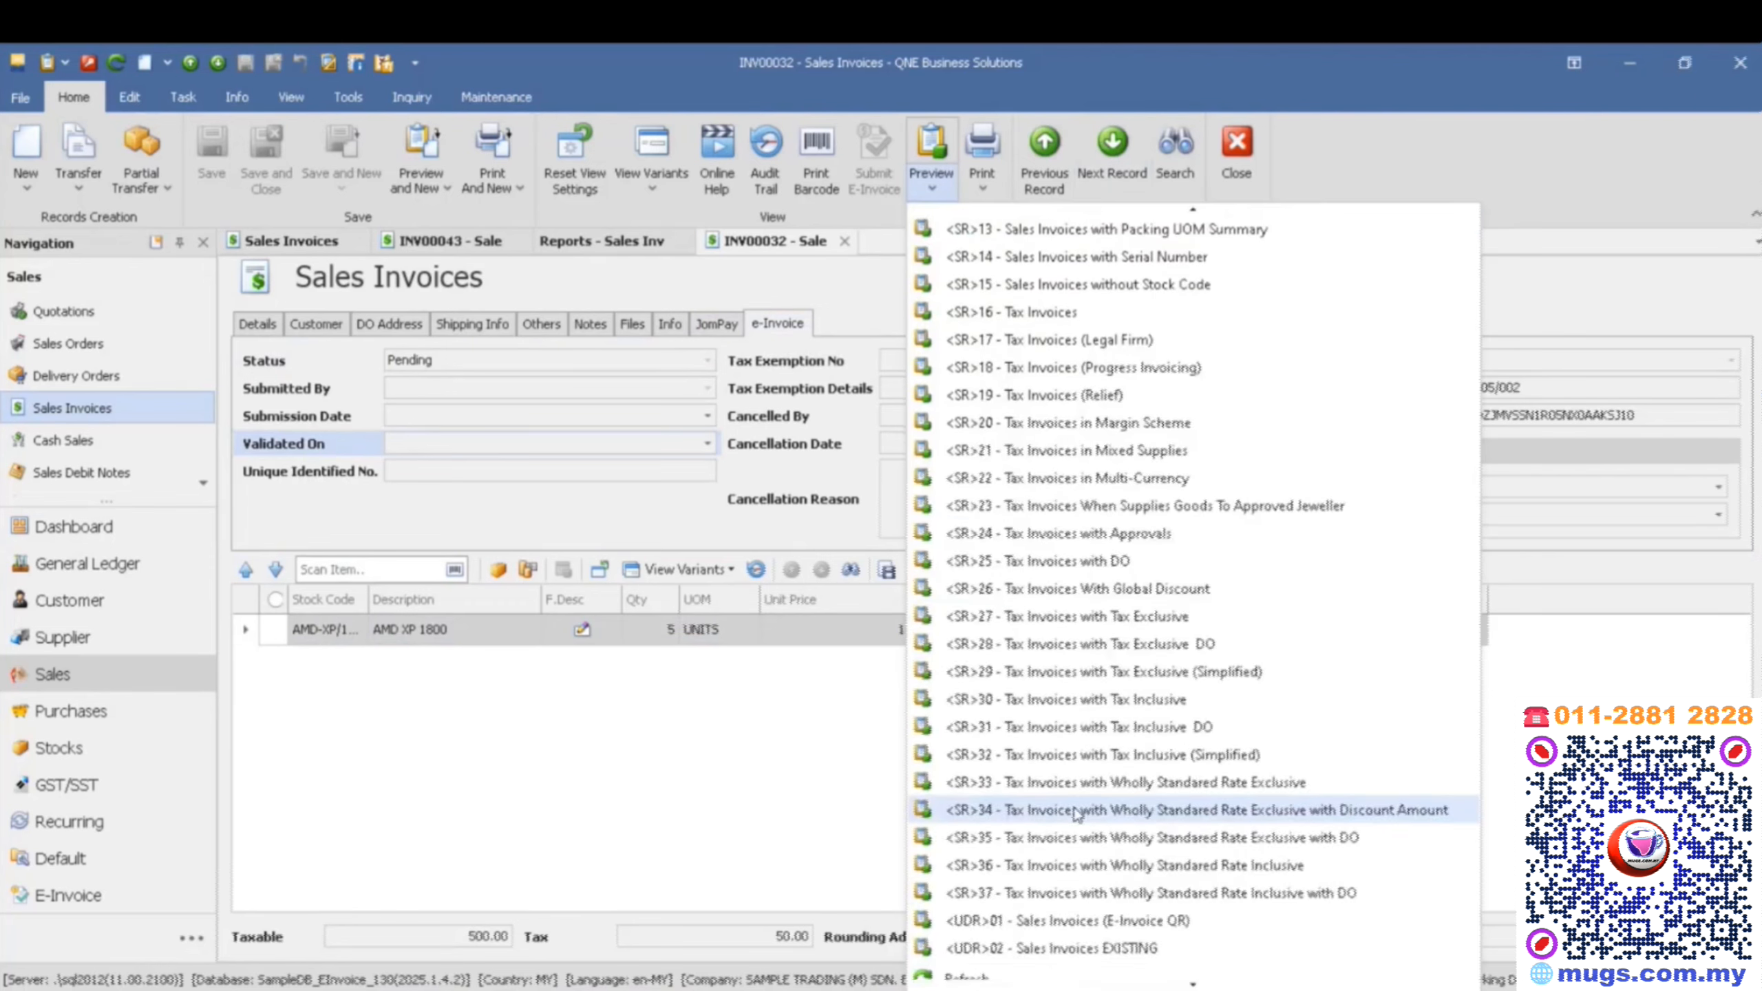
click(1087, 945)
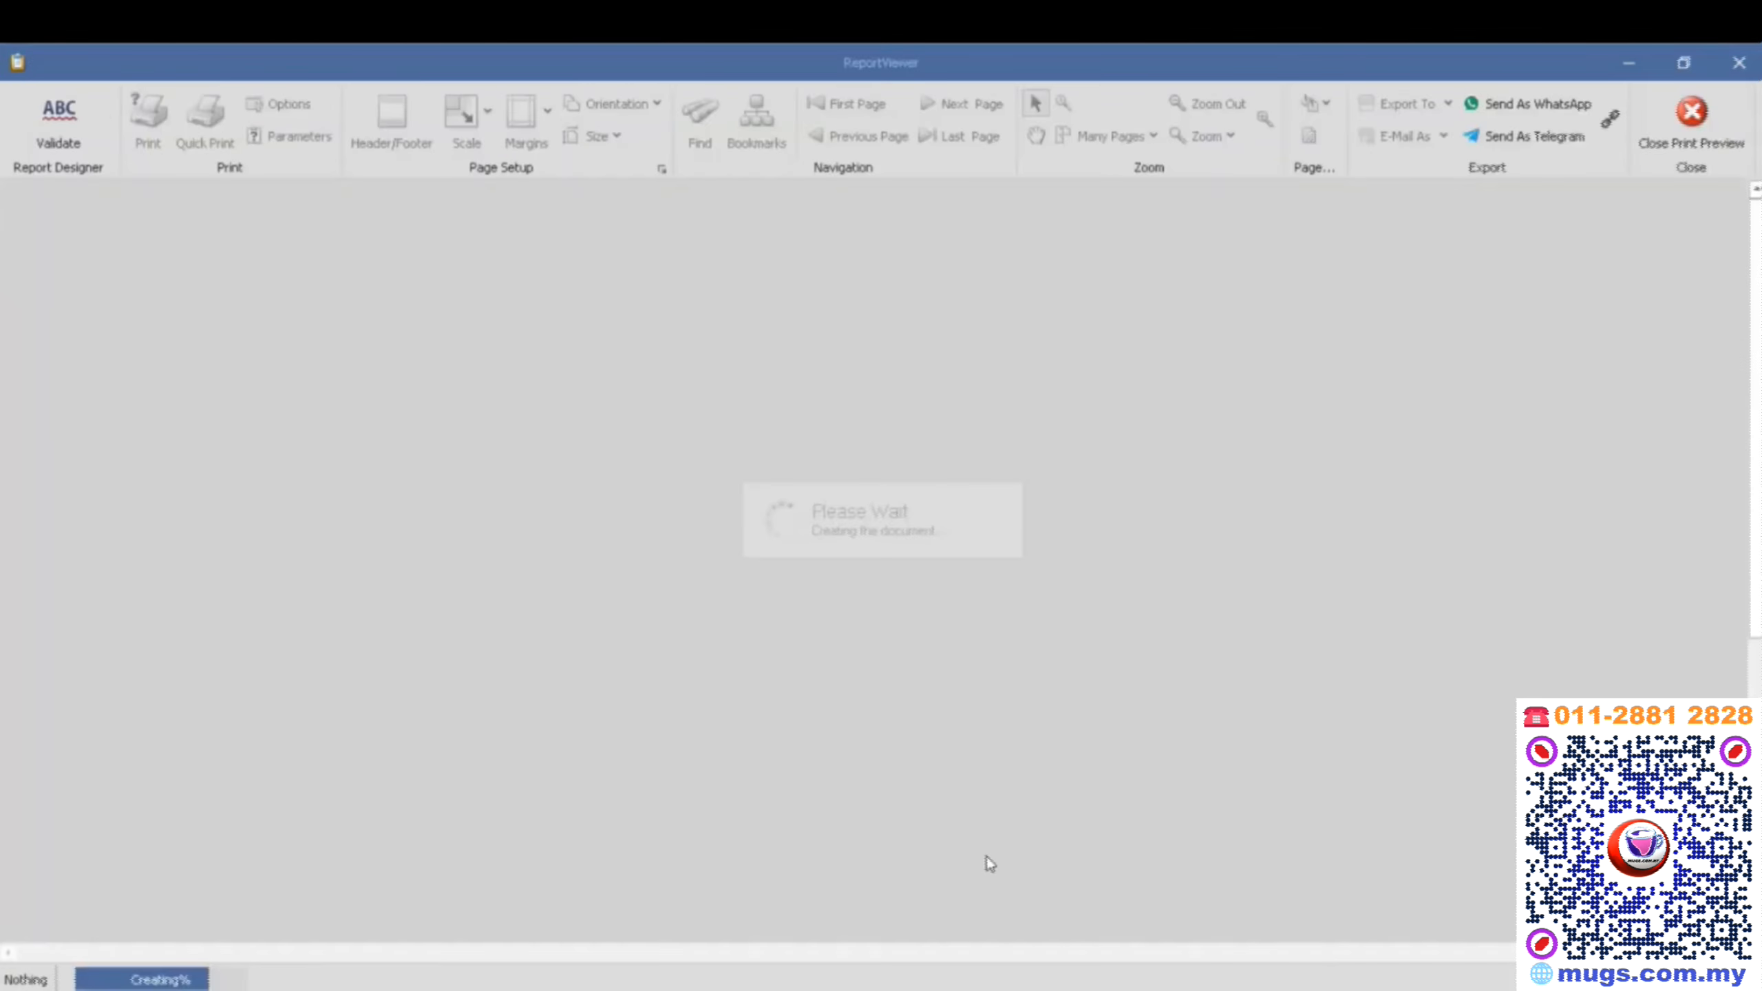
- Examine the e-Invoice information fields and the QR code area in the previewed invoice's footer, and close the preview
scroll(870, 822, down, 3)
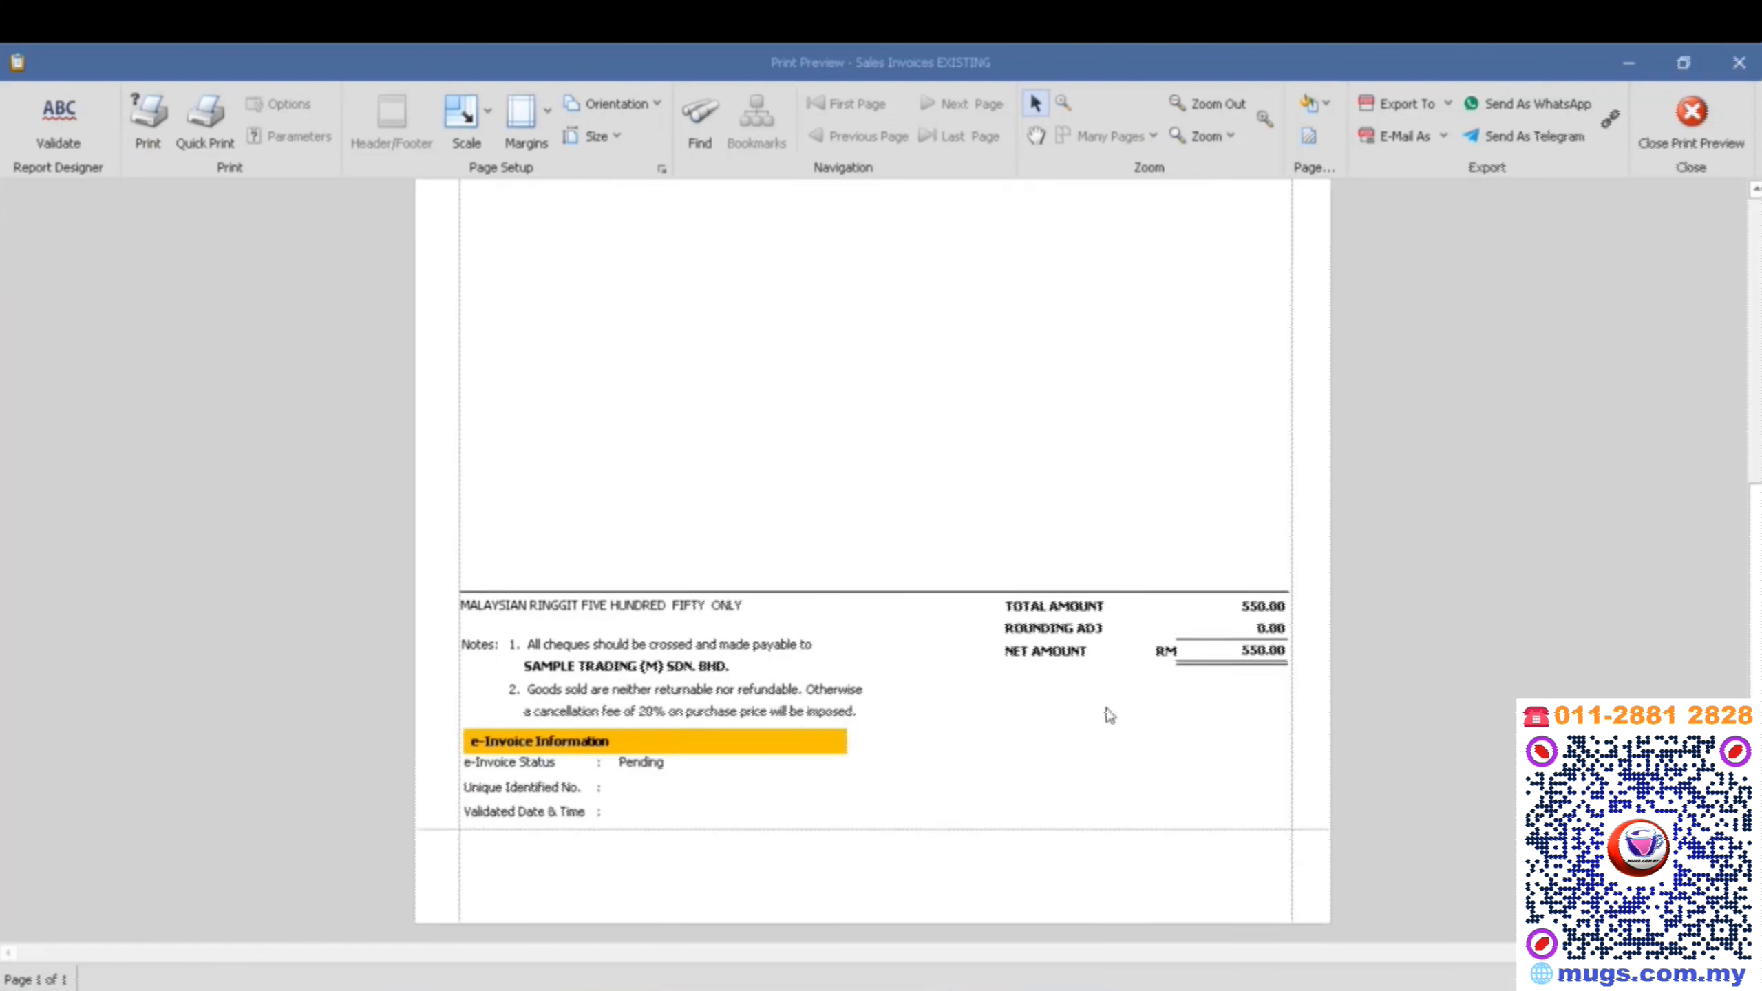
drag(1106, 706, 1252, 814)
drag(737, 810, 625, 788)
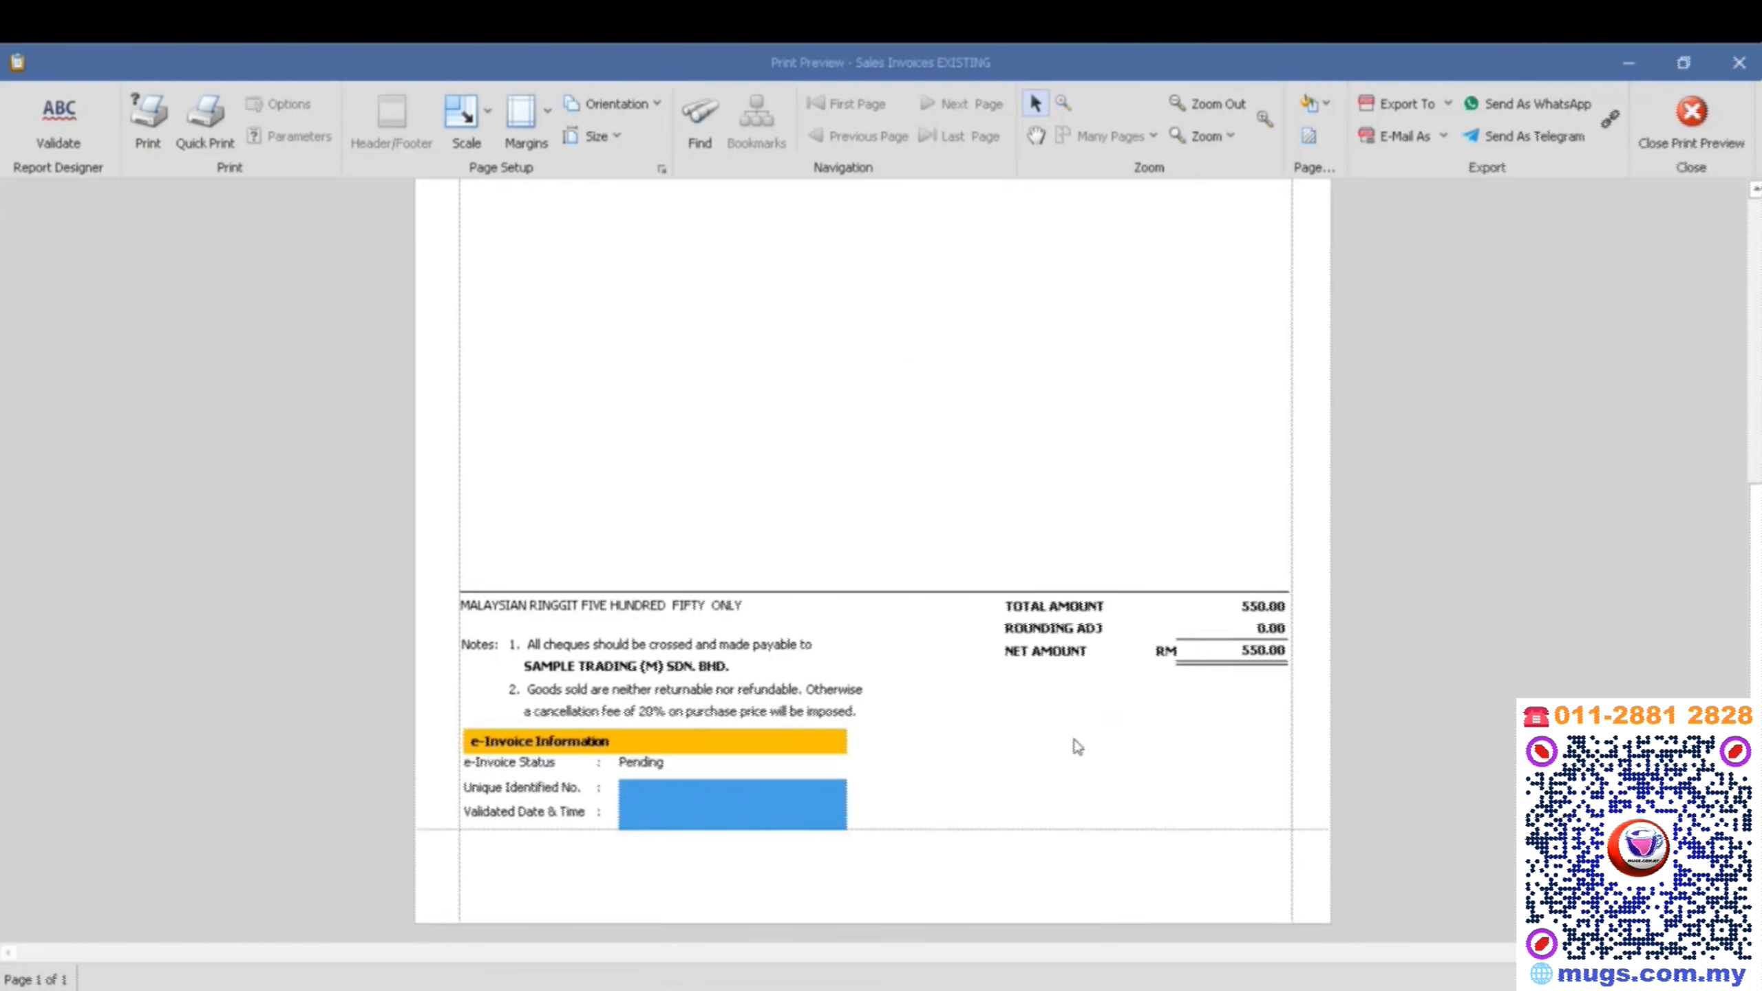
drag(1102, 707, 1249, 813)
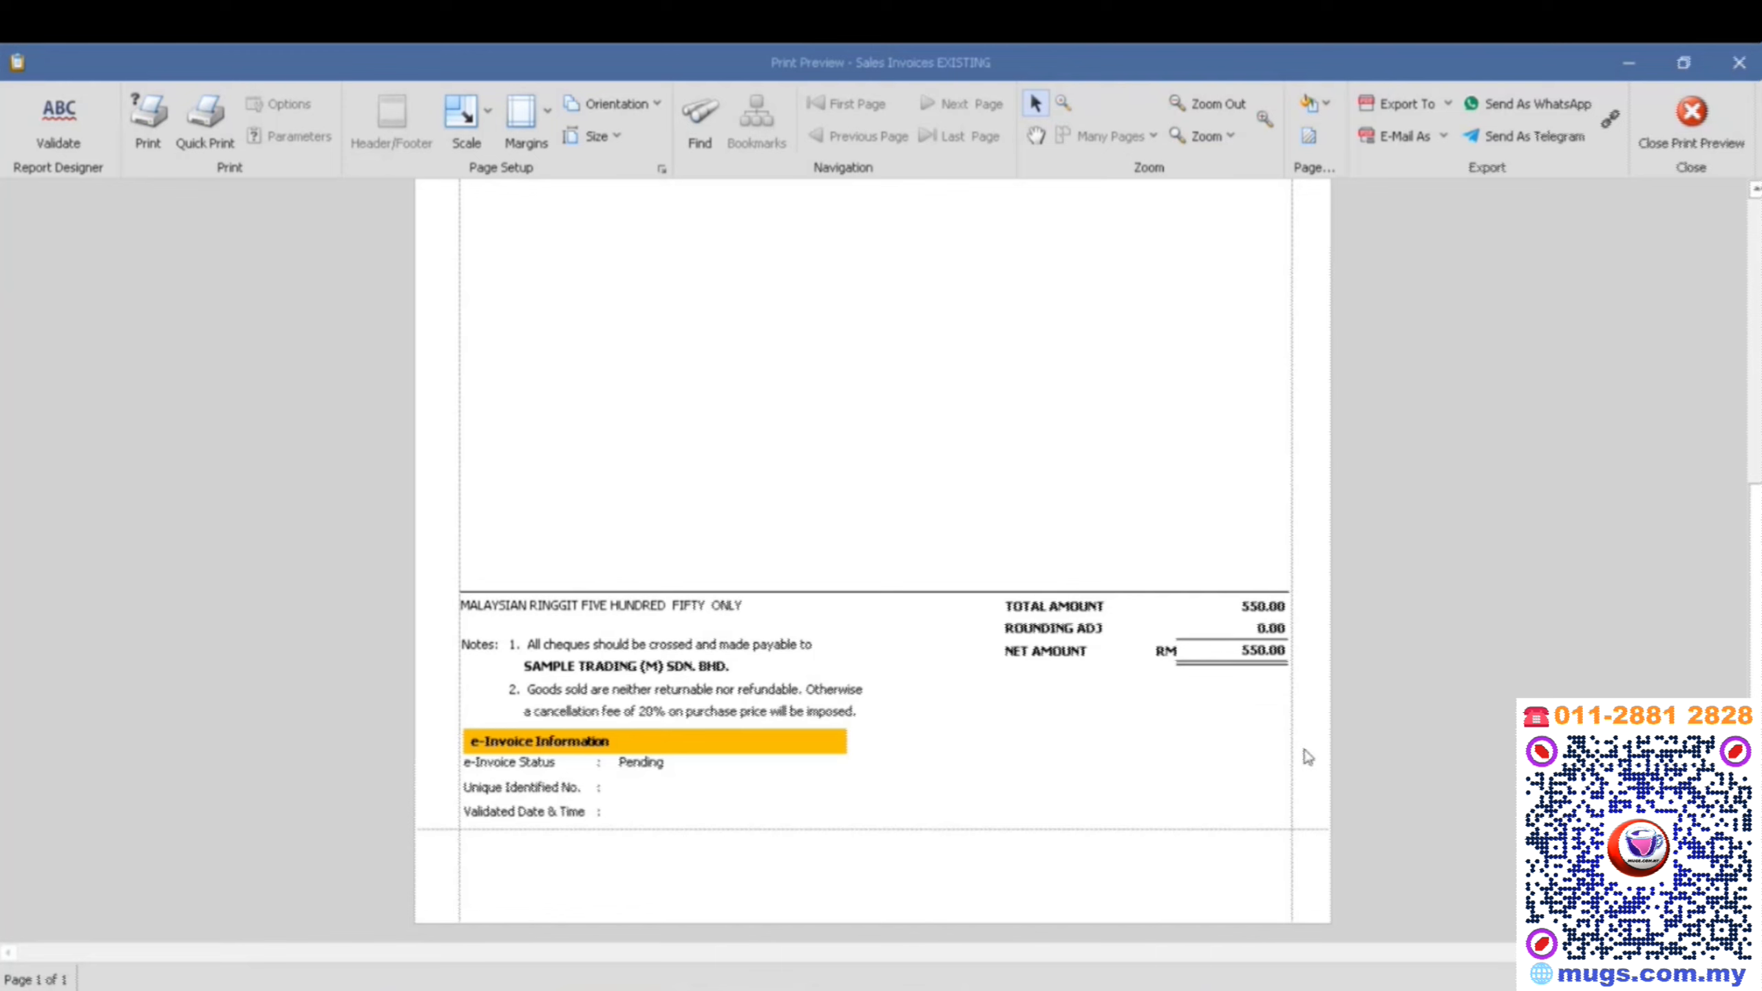
click(1691, 115)
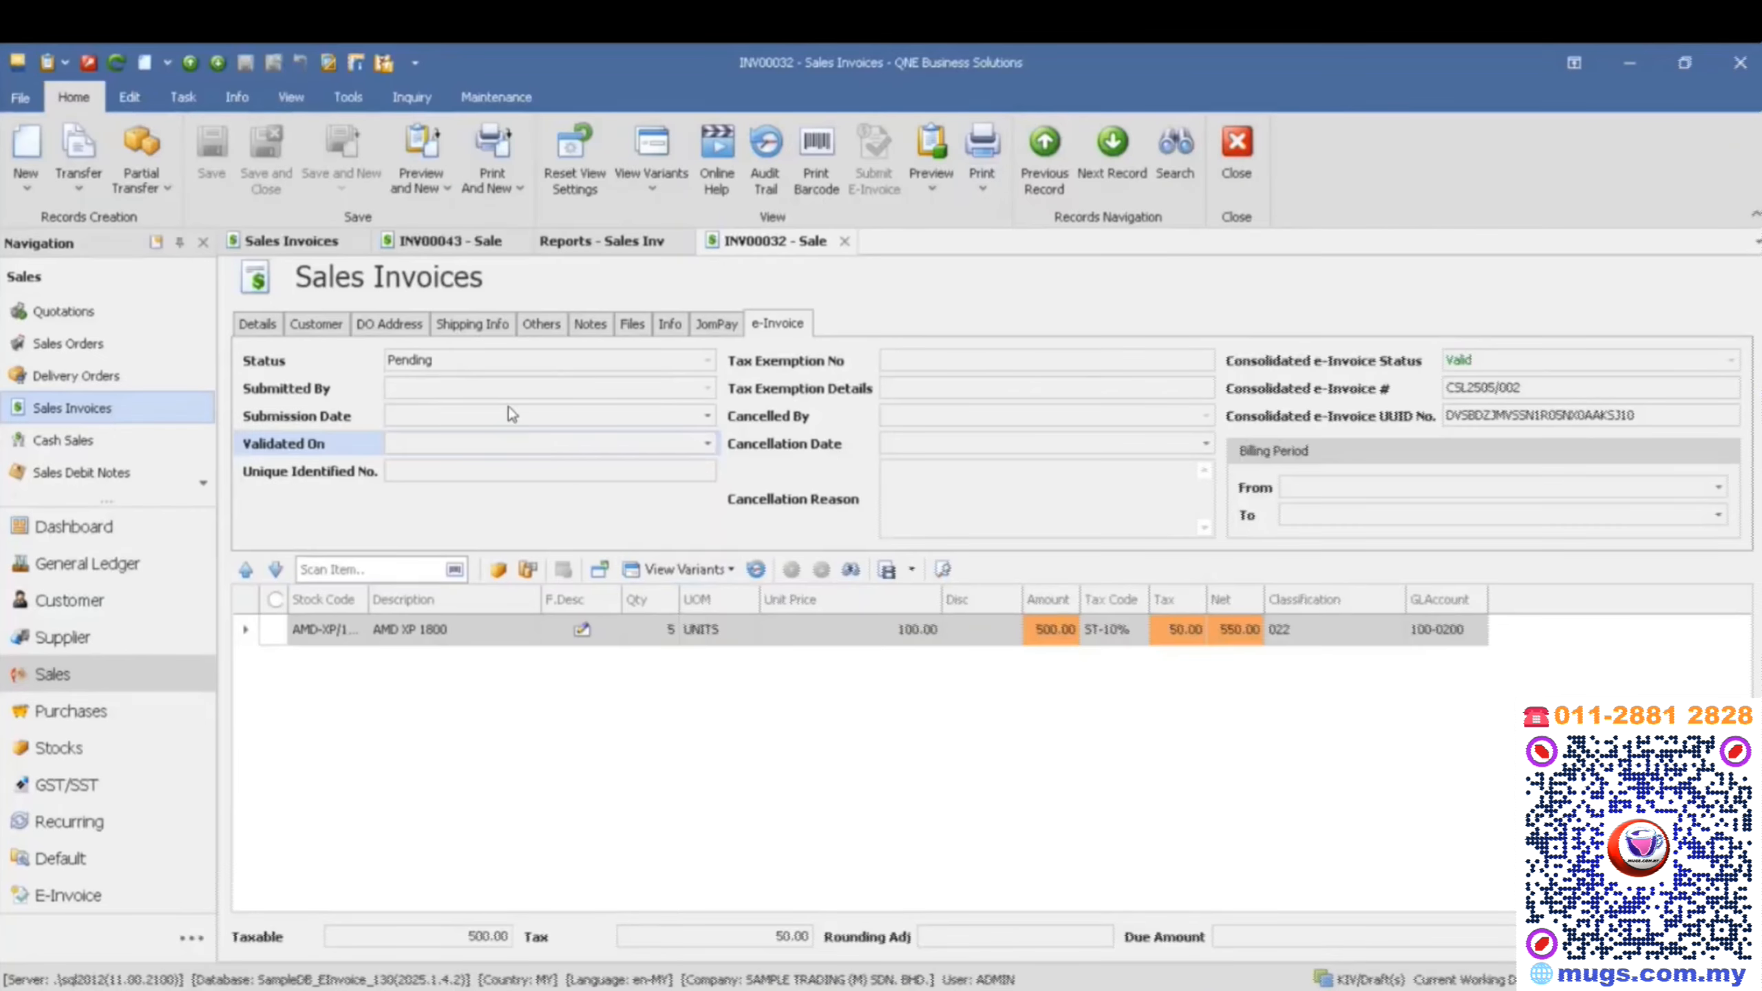
- Open the list of preview formats for the 16/04/2025 invoice again
click(931, 182)
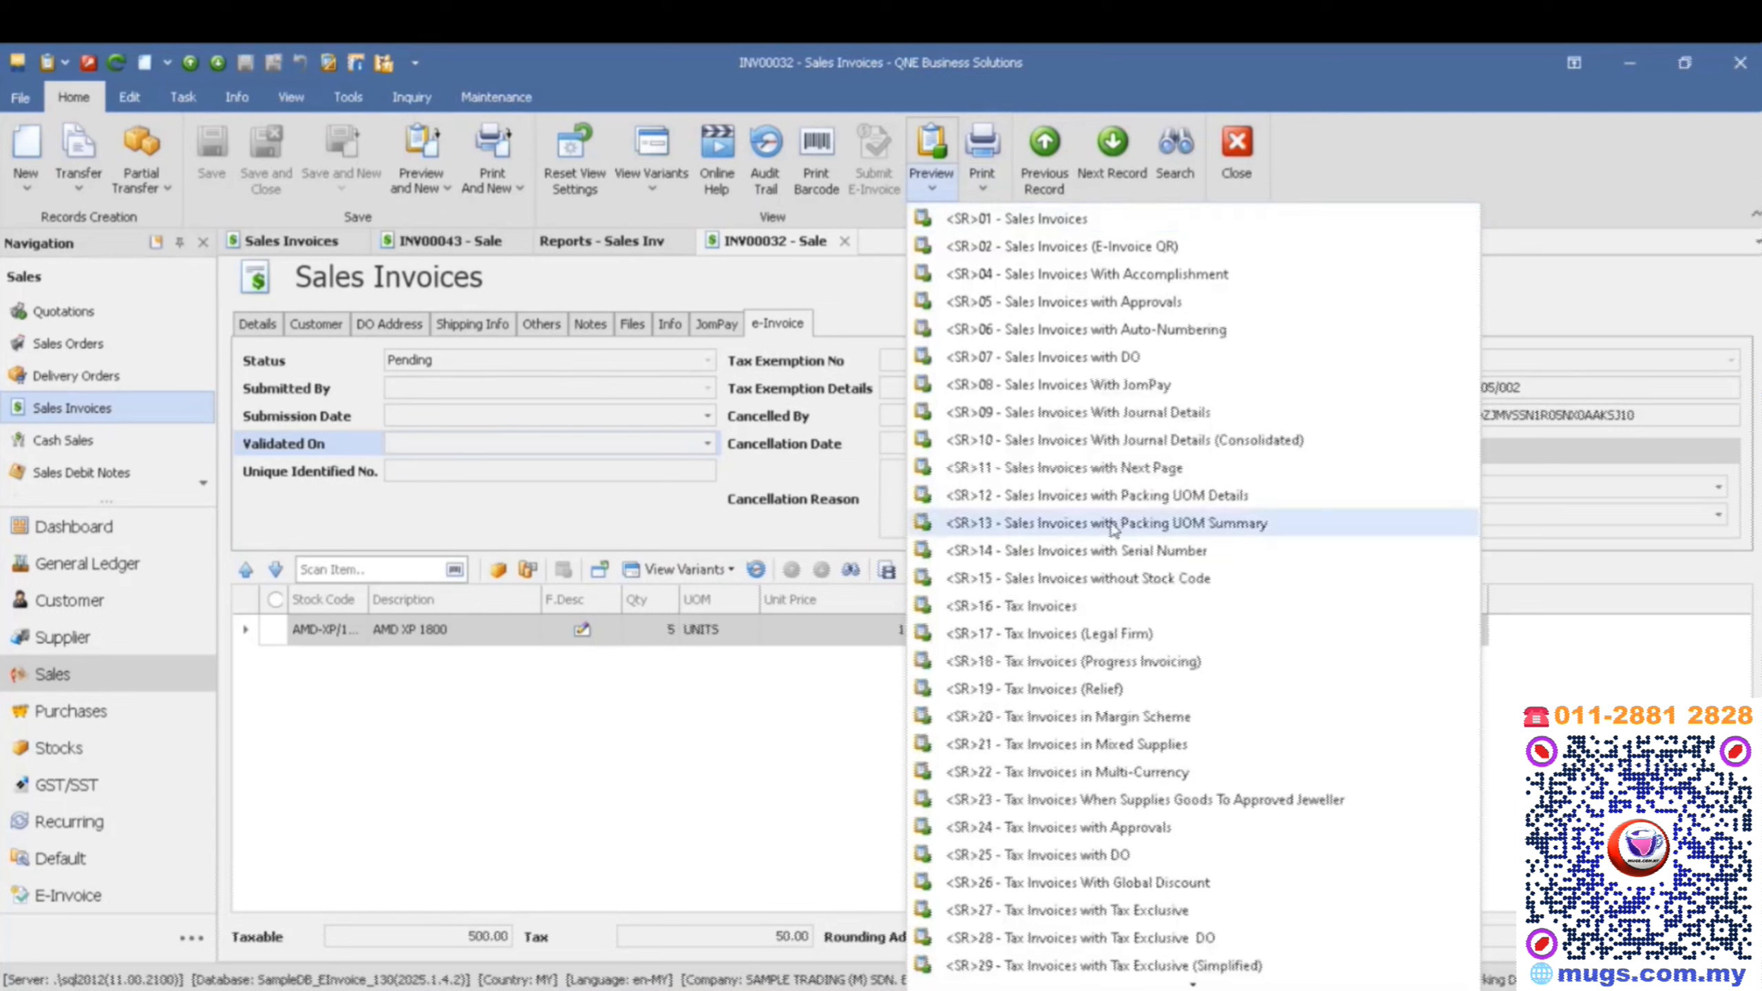